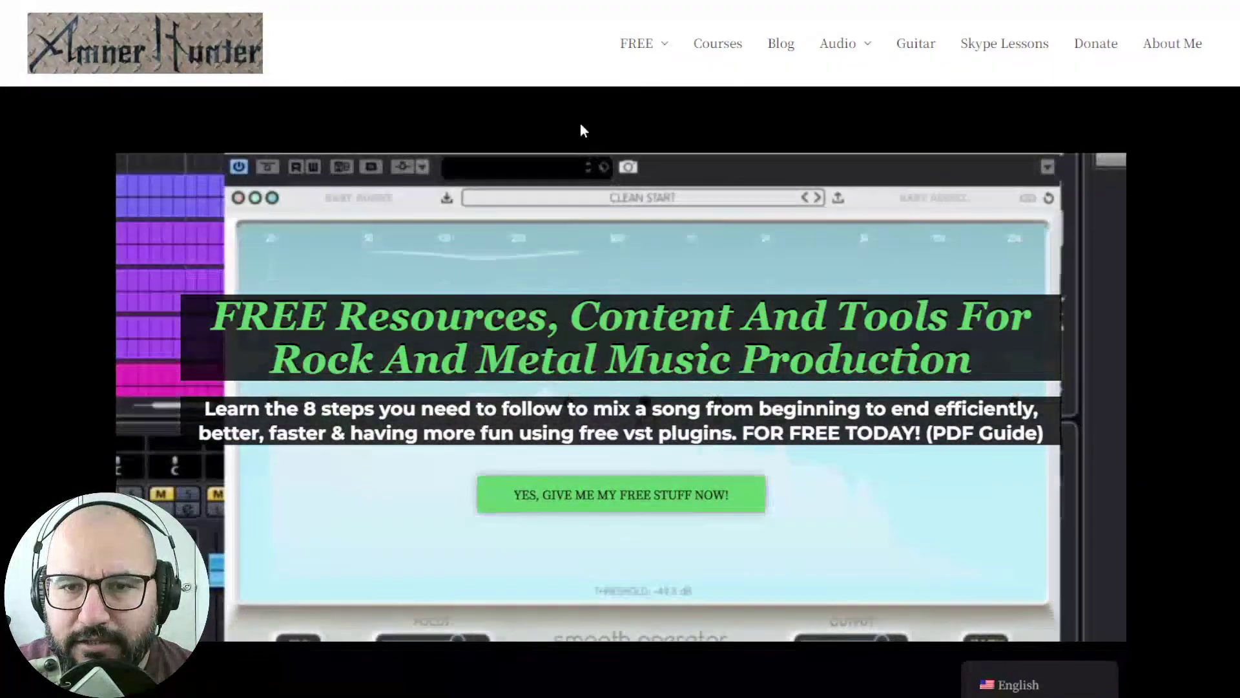
- Review Aurora's feature description and system requirements on the product page, and close the page
{"action": "mouse_move", "coordinate": [656, 57]}
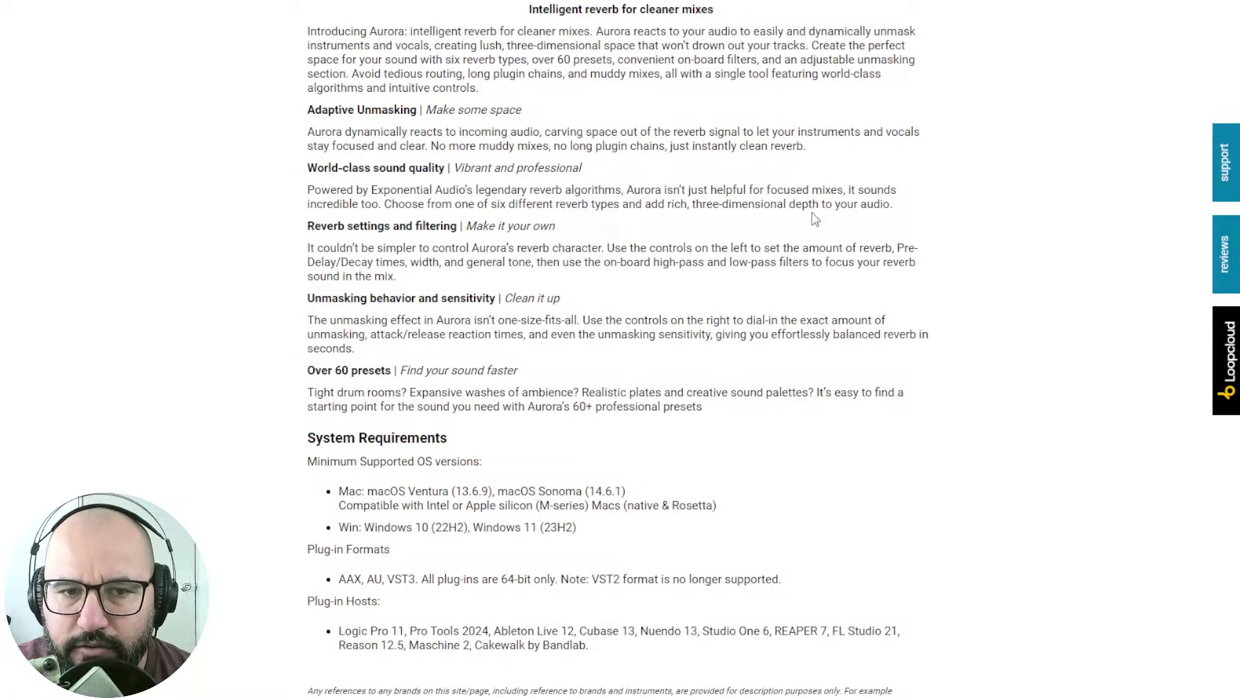
{"action": "scroll", "coordinate": [243, 283], "scroll_direction": "down", "scroll_amount": 1}
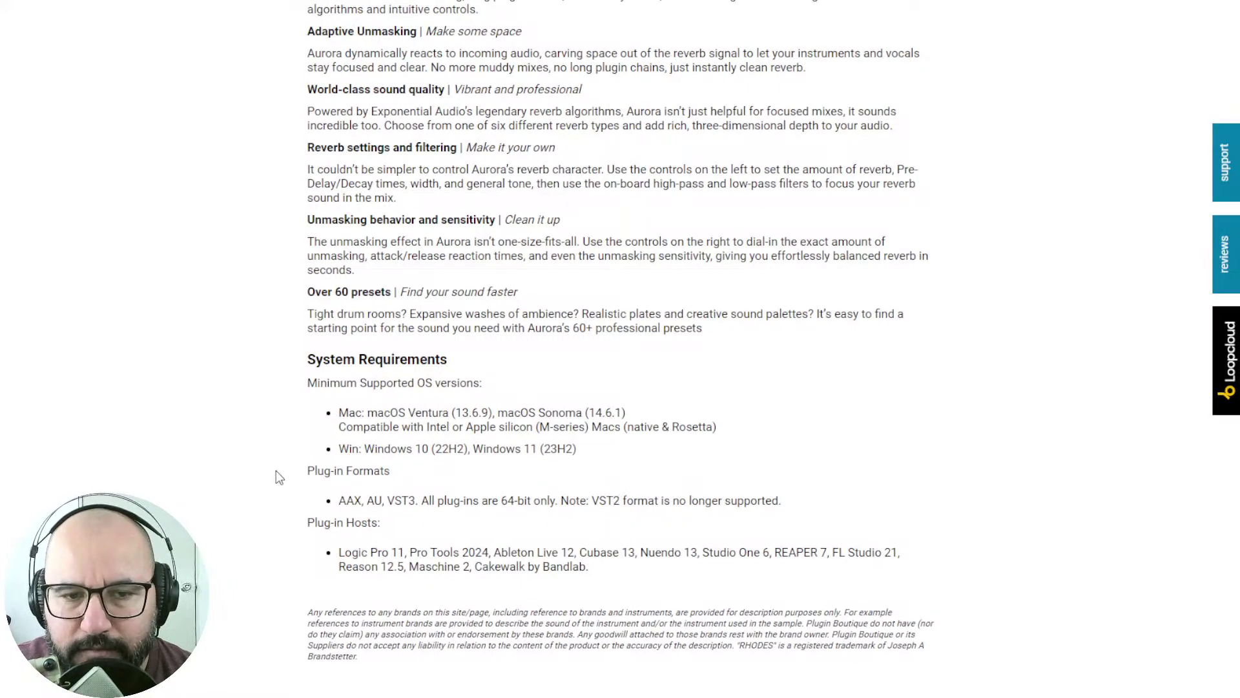
{"action": "scroll", "coordinate": [277, 470], "scroll_direction": "up", "scroll_amount": 1}
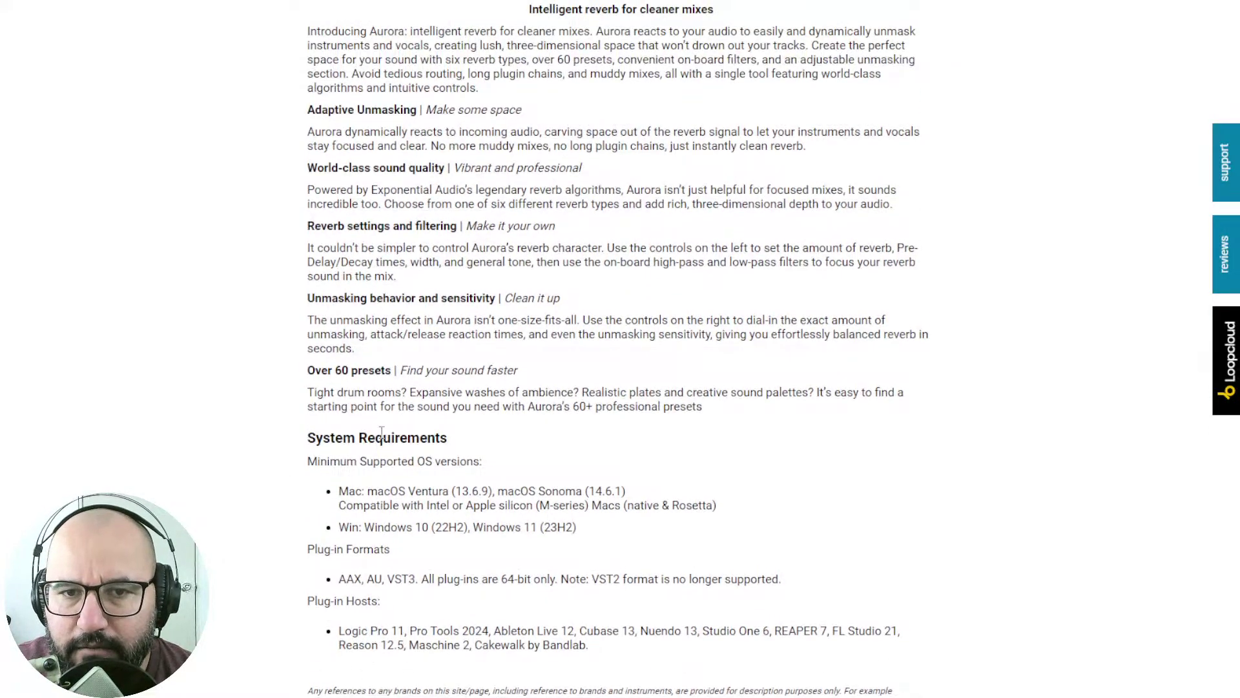
{"action": "key", "text": "ctrl+w"}
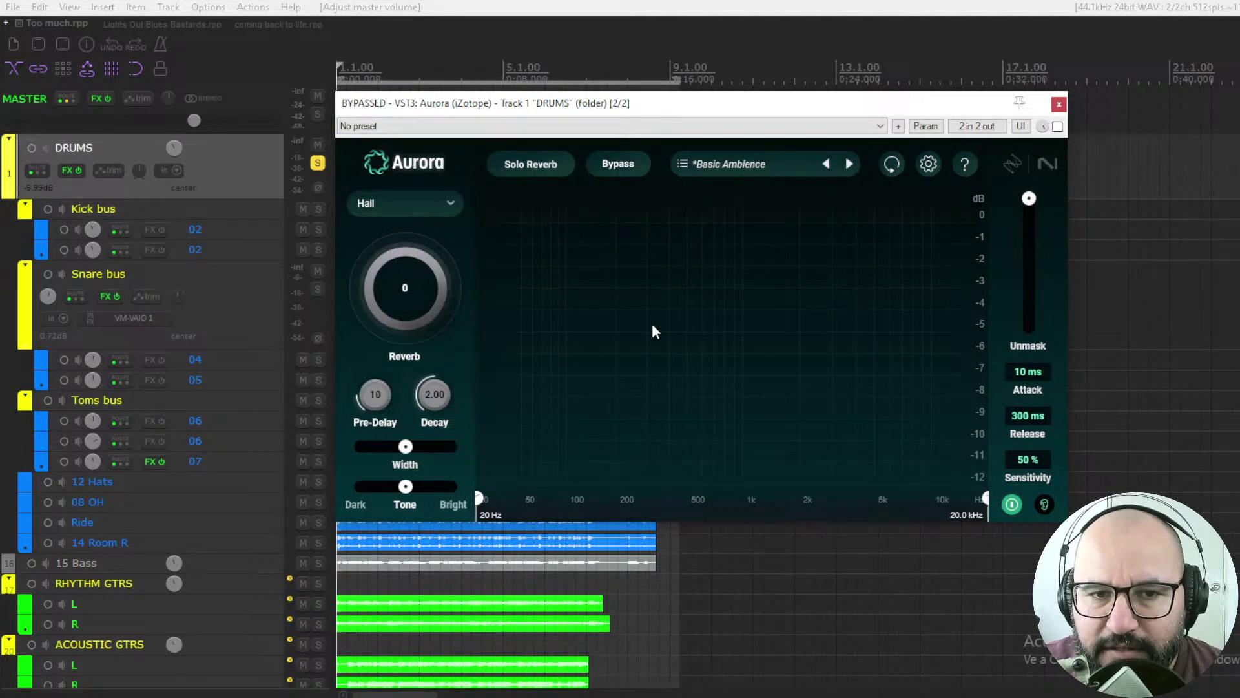
- Mute the master track, start playback and enable the bypassed Aurora plugin on the DRUMS folder track
{"action": "left_click", "coordinate": [317, 95]}
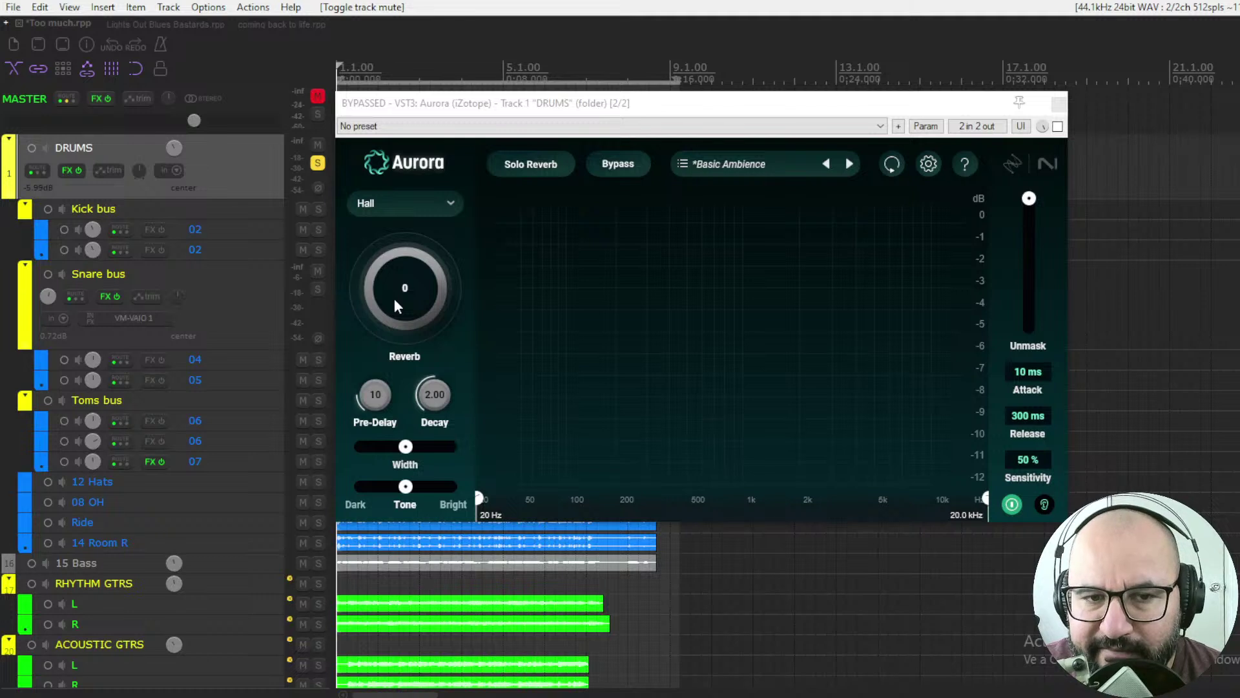
{"action": "key", "text": "space"}
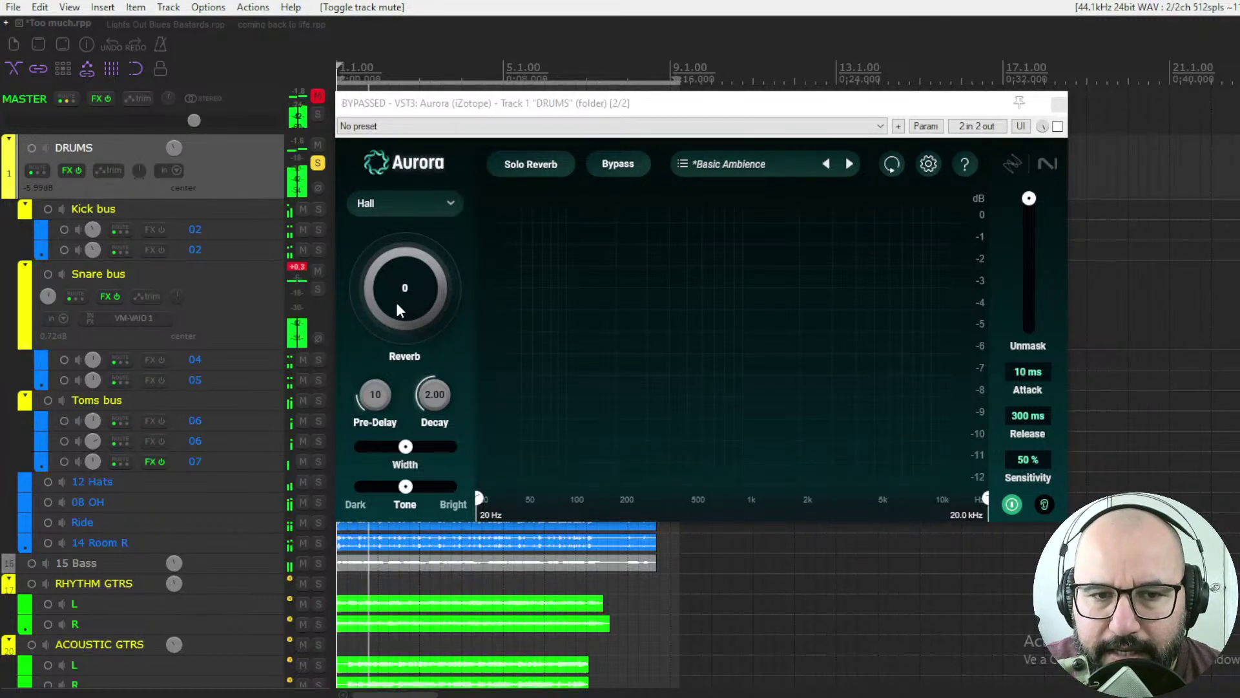
{"action": "left_click", "coordinate": [1058, 127]}
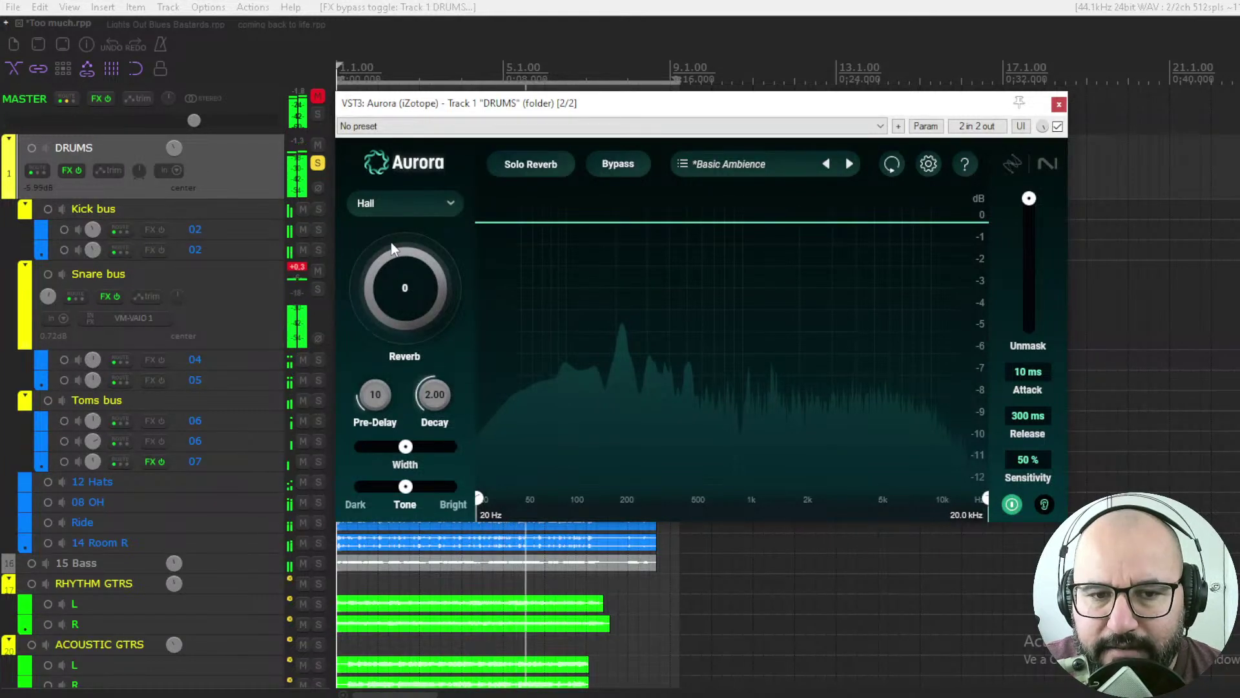
- Try the Hall reverb on the drums with a reverb amount of 36 and the unmasking engaged
{"action": "left_click", "coordinate": [437, 217]}
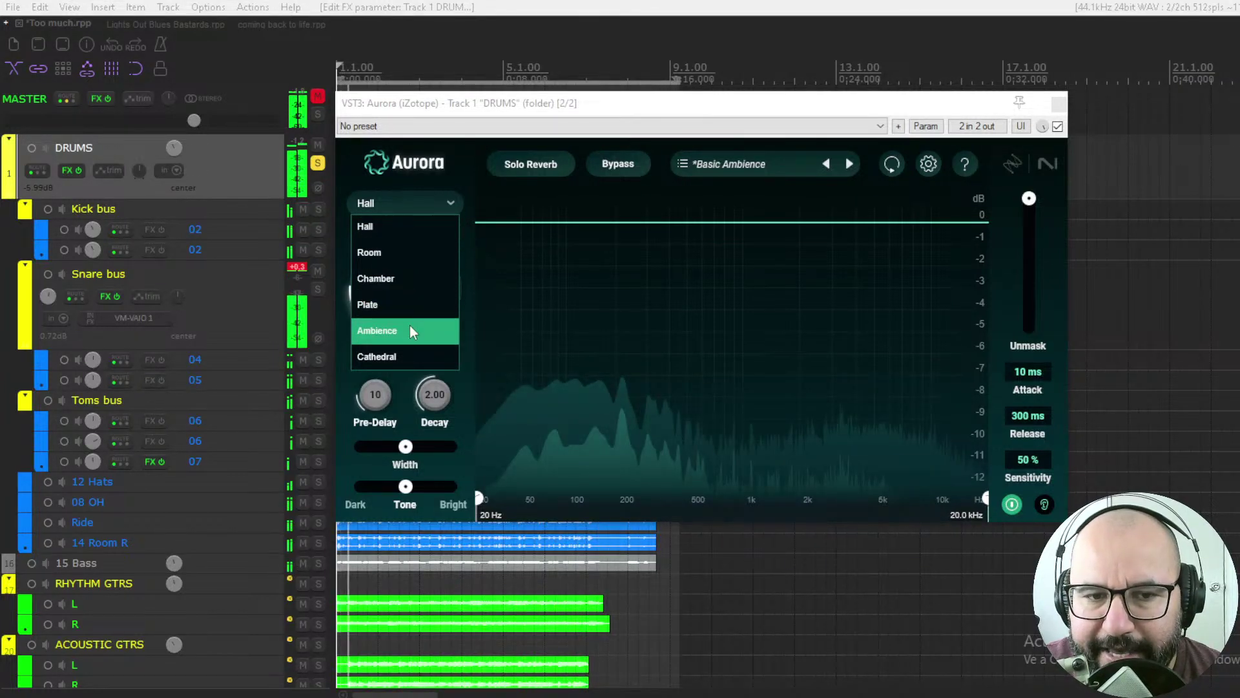
{"action": "left_click", "coordinate": [431, 203]}
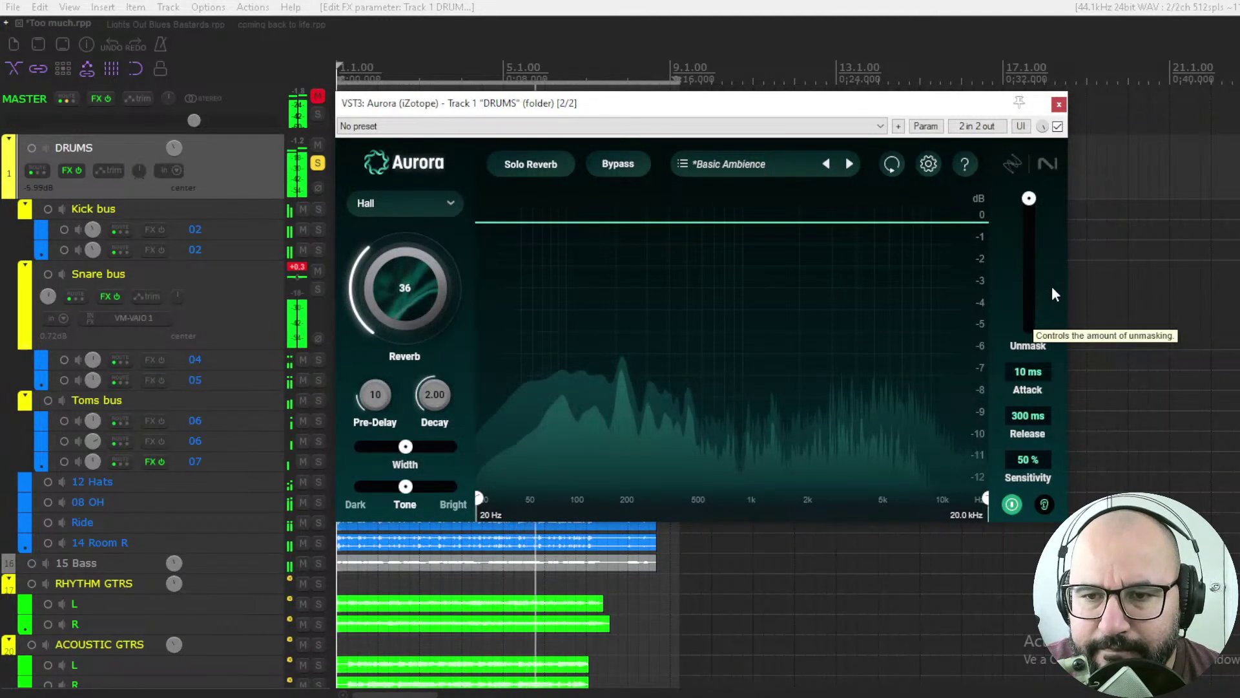
{"action": "mouse_move", "coordinate": [1052, 288]}
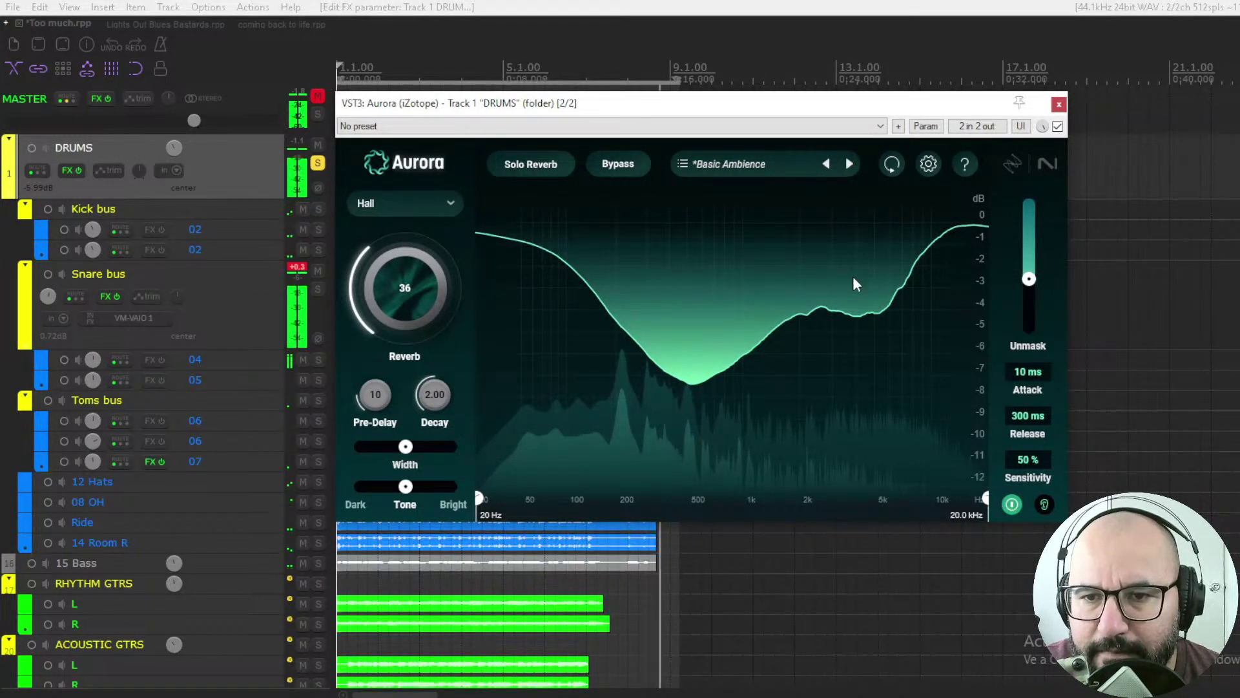
{"action": "left_click", "coordinate": [1045, 503]}
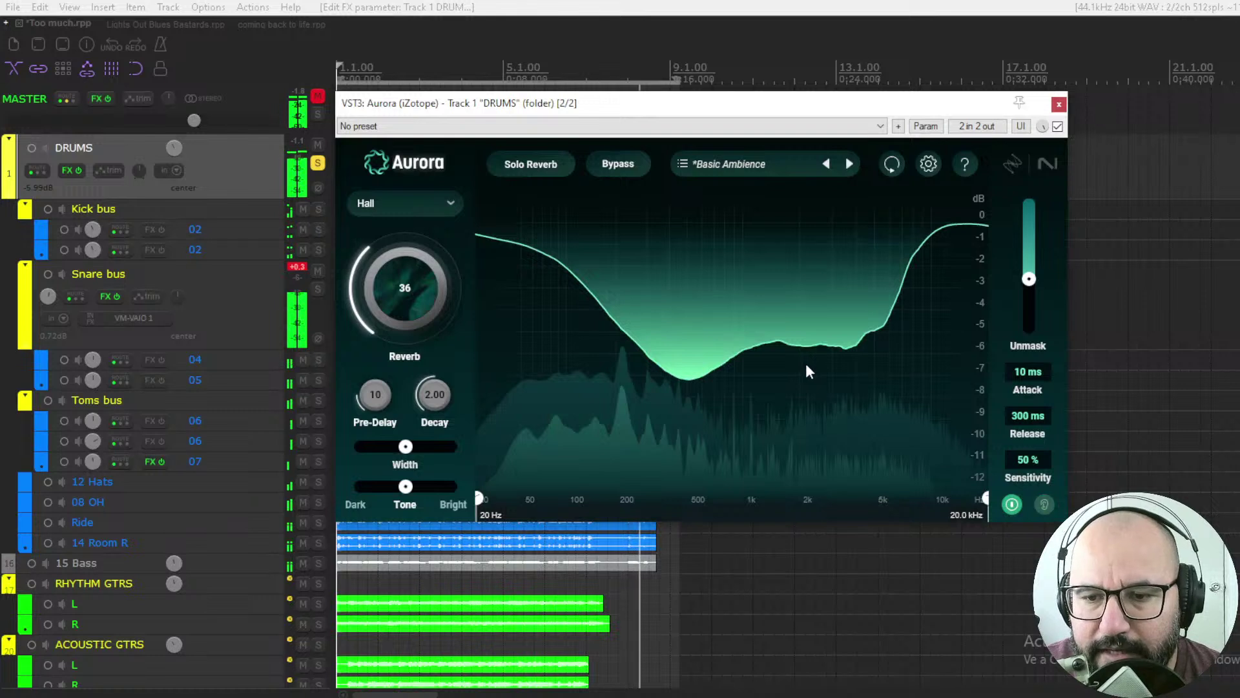
- Browse Aurora's Basic Start presets and preset folders, and close the preset browser
{"action": "left_click", "coordinate": [738, 164]}
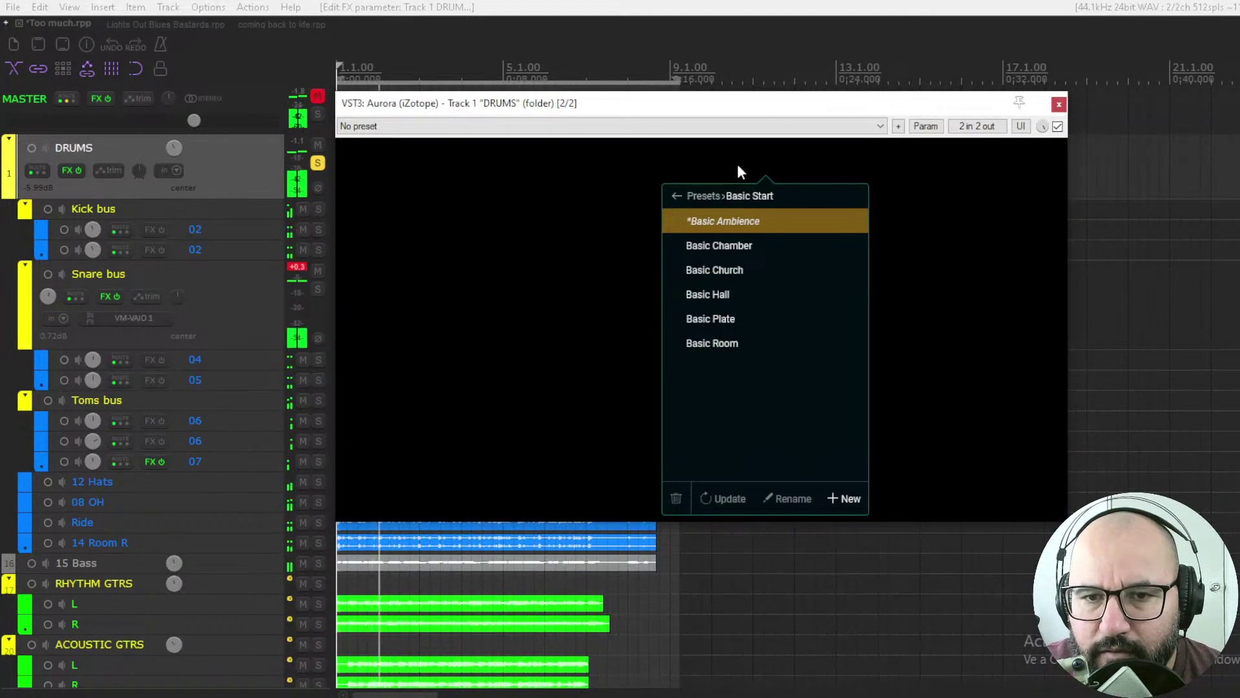
{"action": "left_click", "coordinate": [676, 195]}
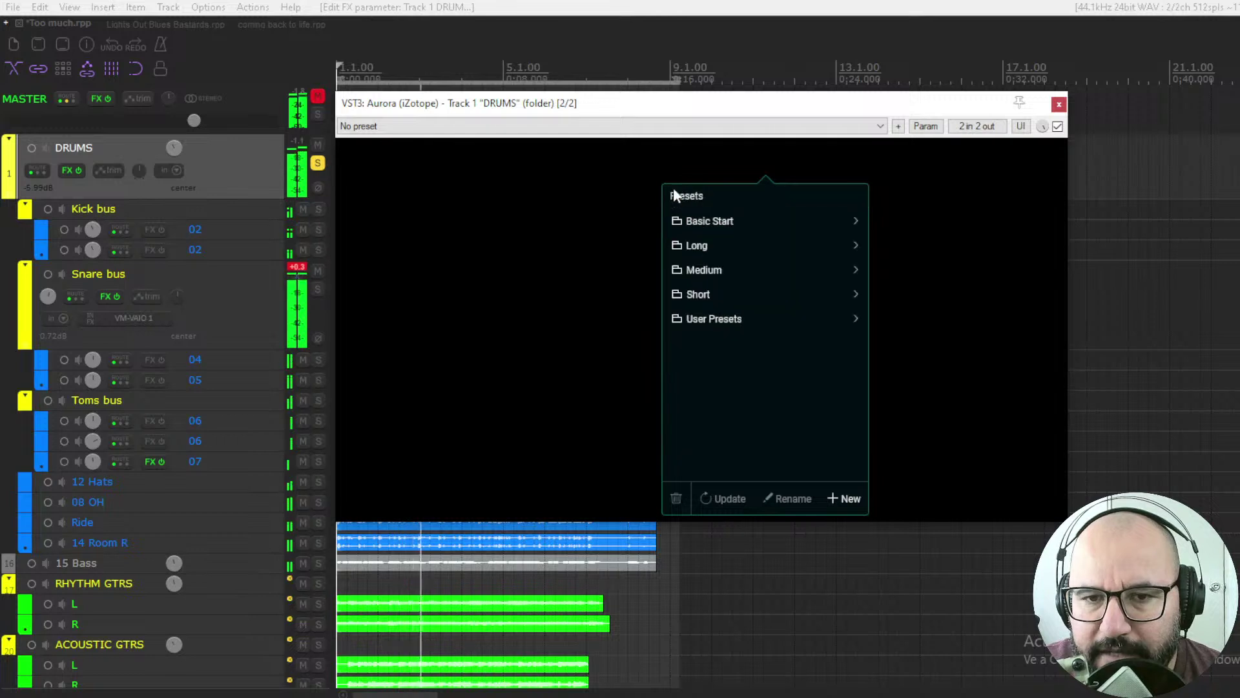
{"action": "left_click", "coordinate": [905, 240]}
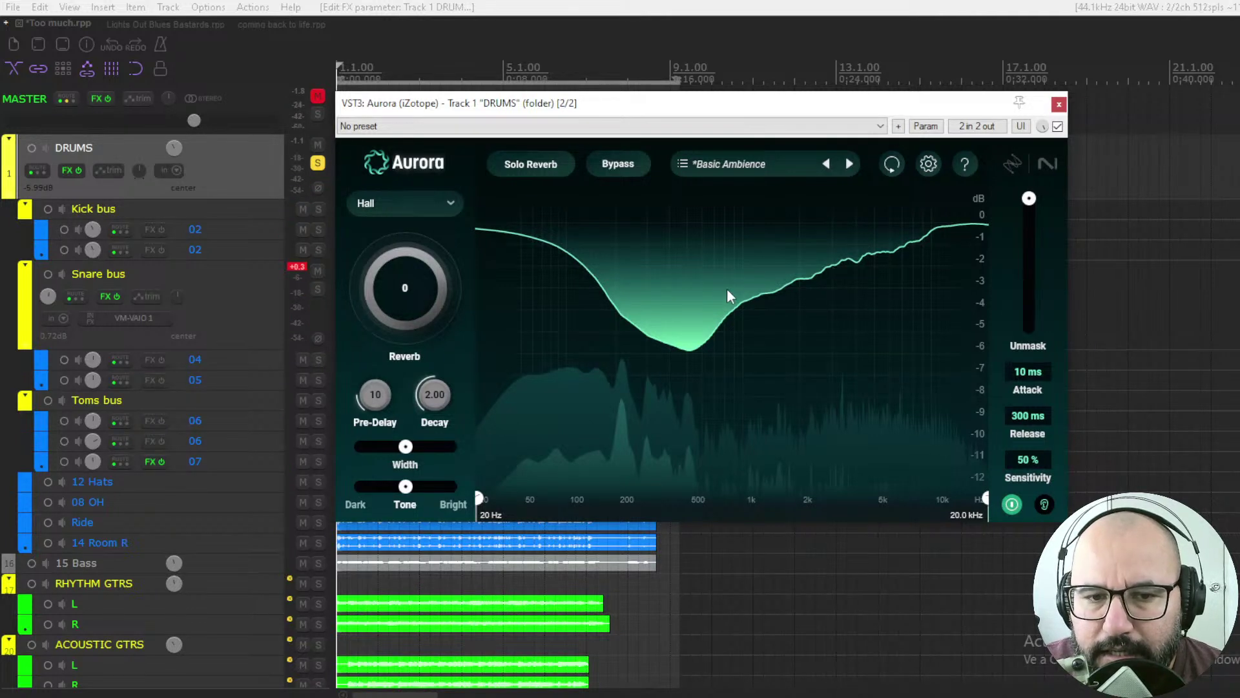
- Unmute the master track and change Aurora's reverb type to Plate while the drums play
{"action": "key", "text": "space"}
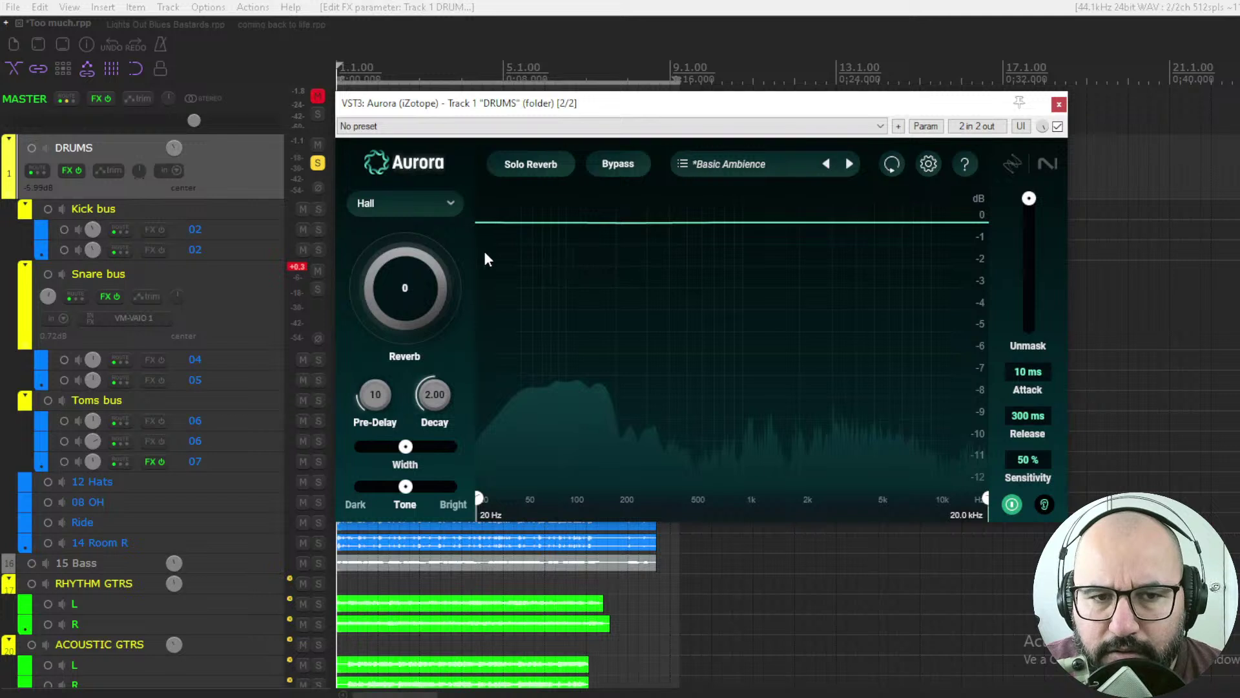
{"action": "left_click", "coordinate": [317, 97]}
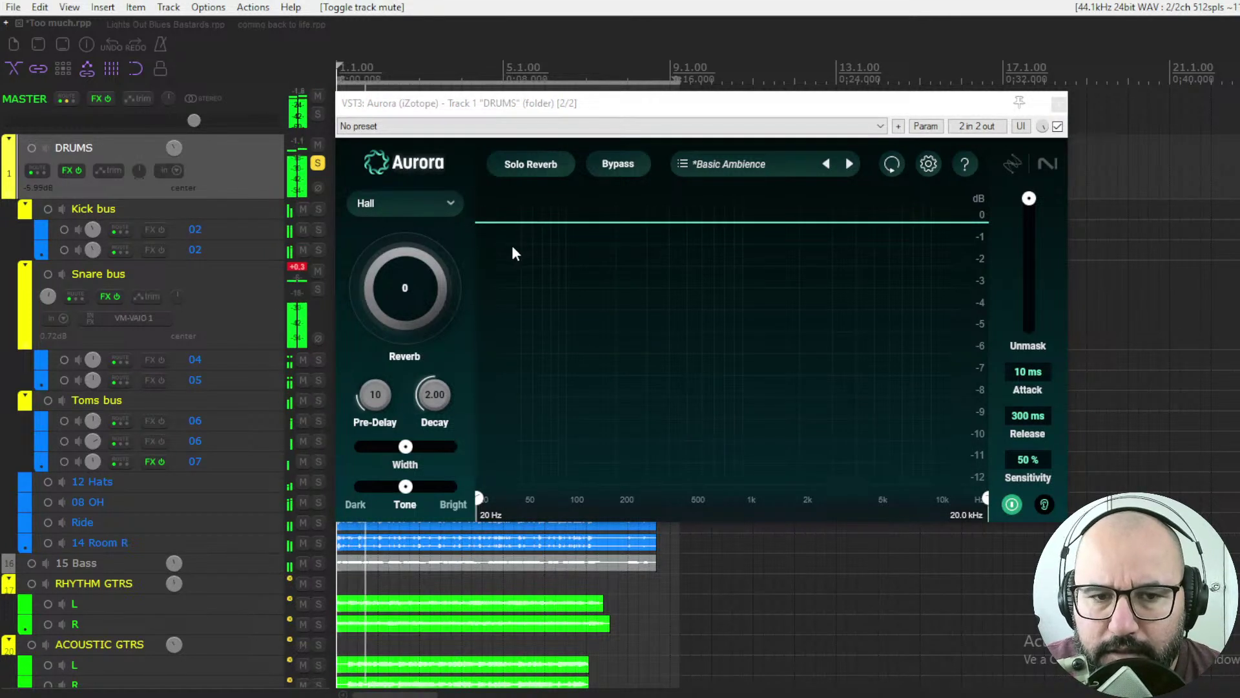
{"action": "left_click", "coordinate": [413, 204]}
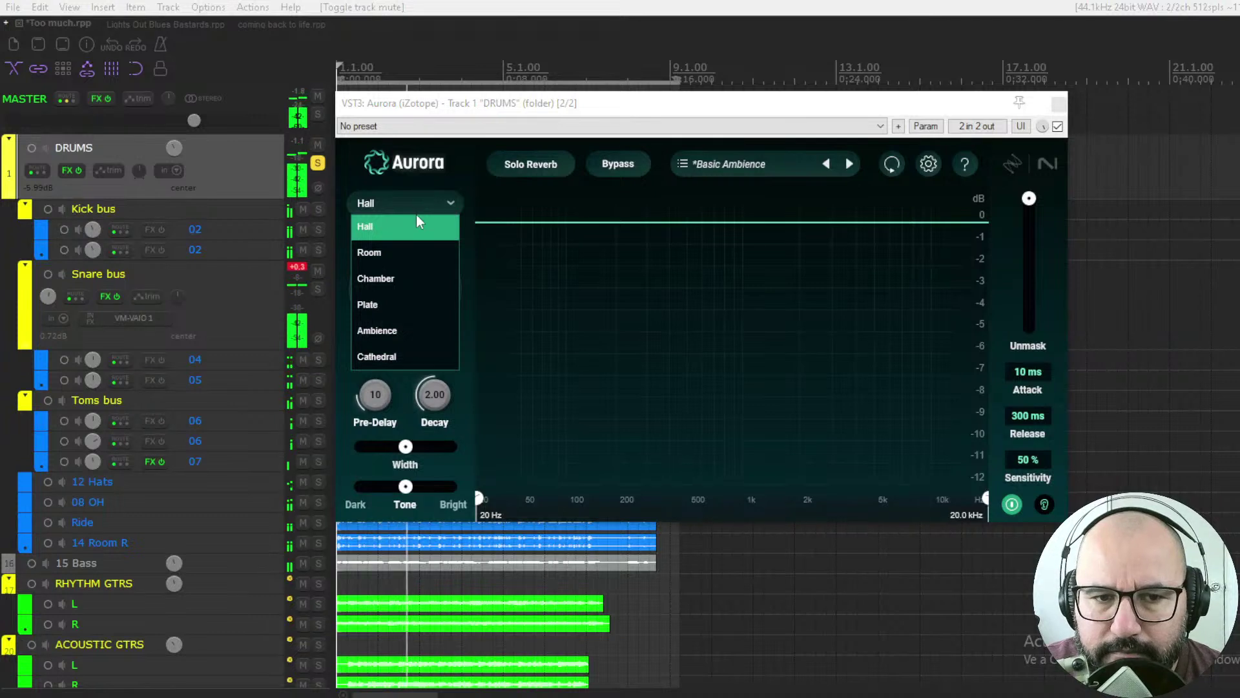
{"action": "left_click", "coordinate": [410, 285]}
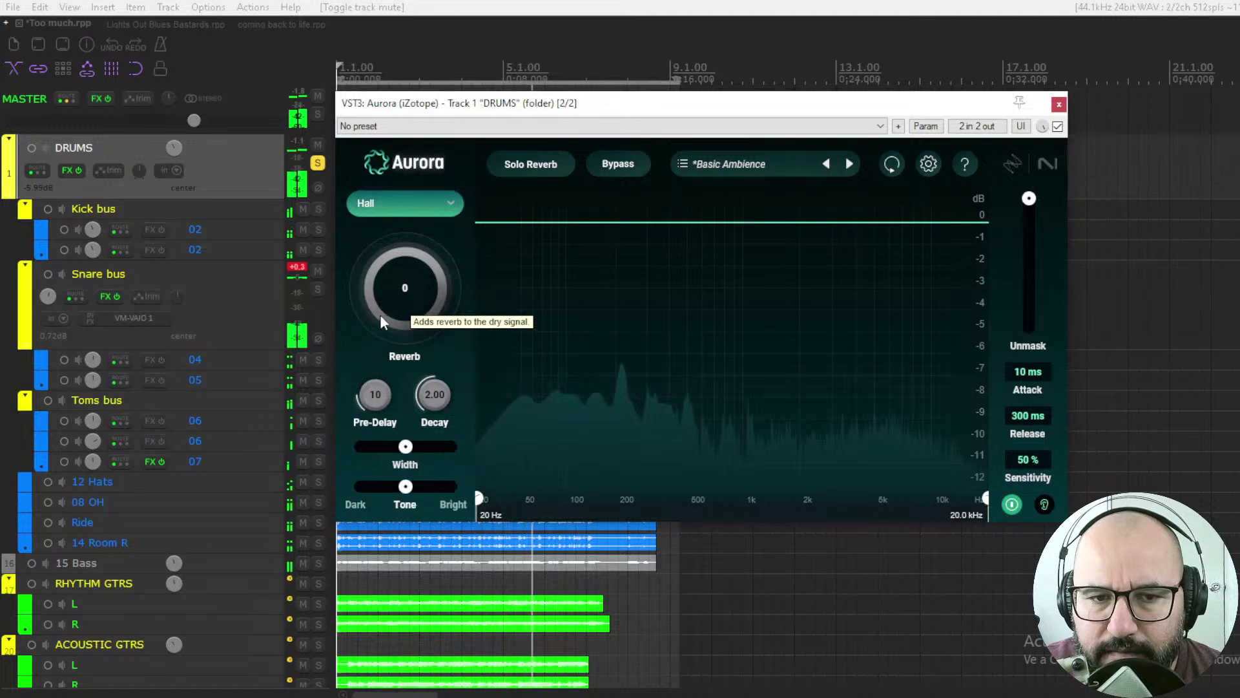
{"action": "left_click", "coordinate": [402, 285]}
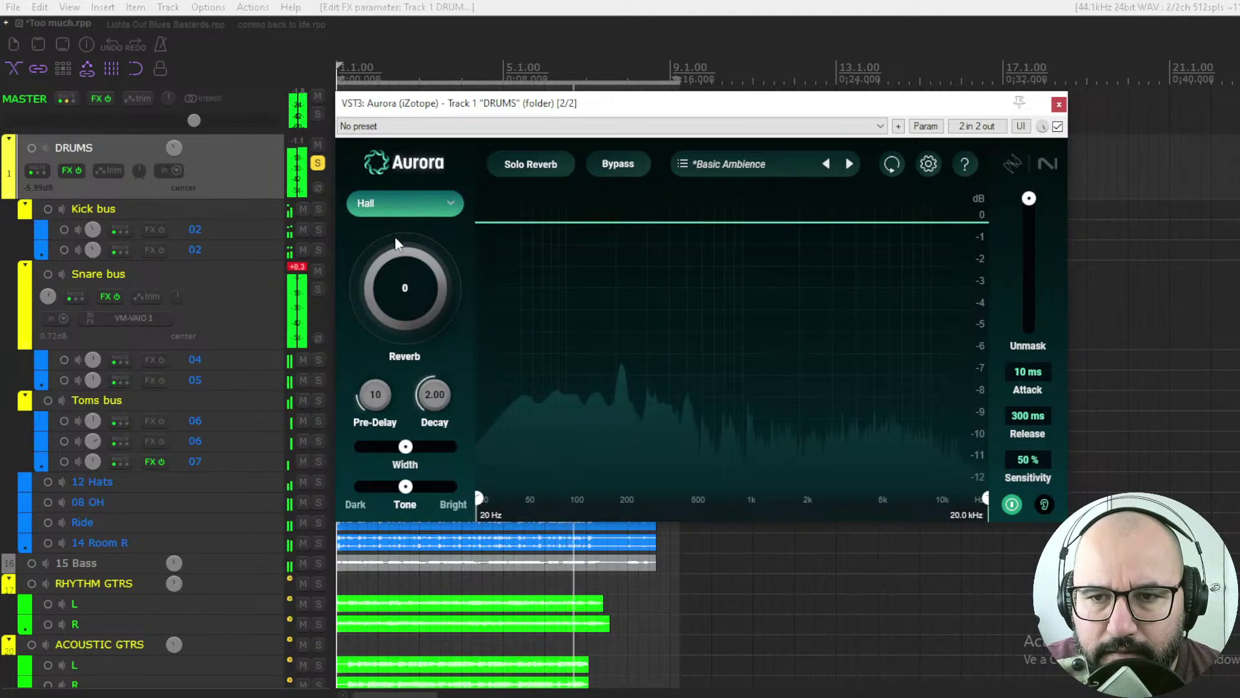
{"action": "key", "text": "Down"}
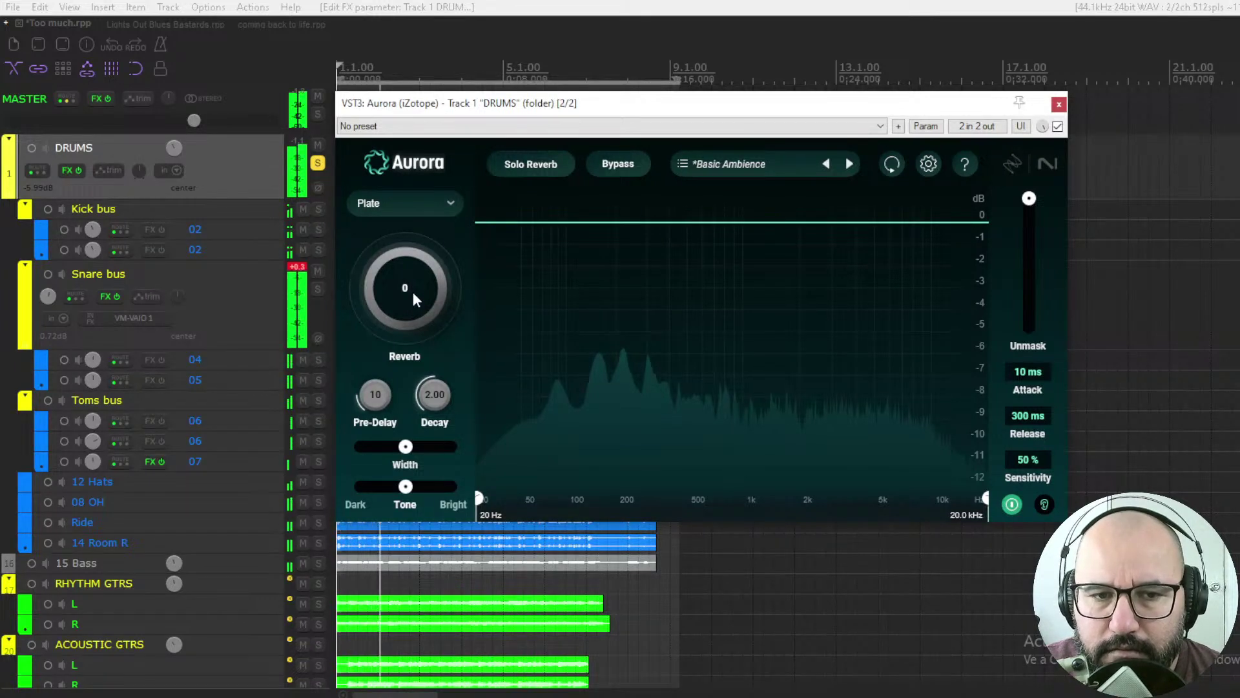
- Set the Reverb amount to 42 and compare the drums with Aurora bypassed and enabled
{"action": "left_click_drag", "start_coordinate": [413, 292], "coordinate": [822, 235]}
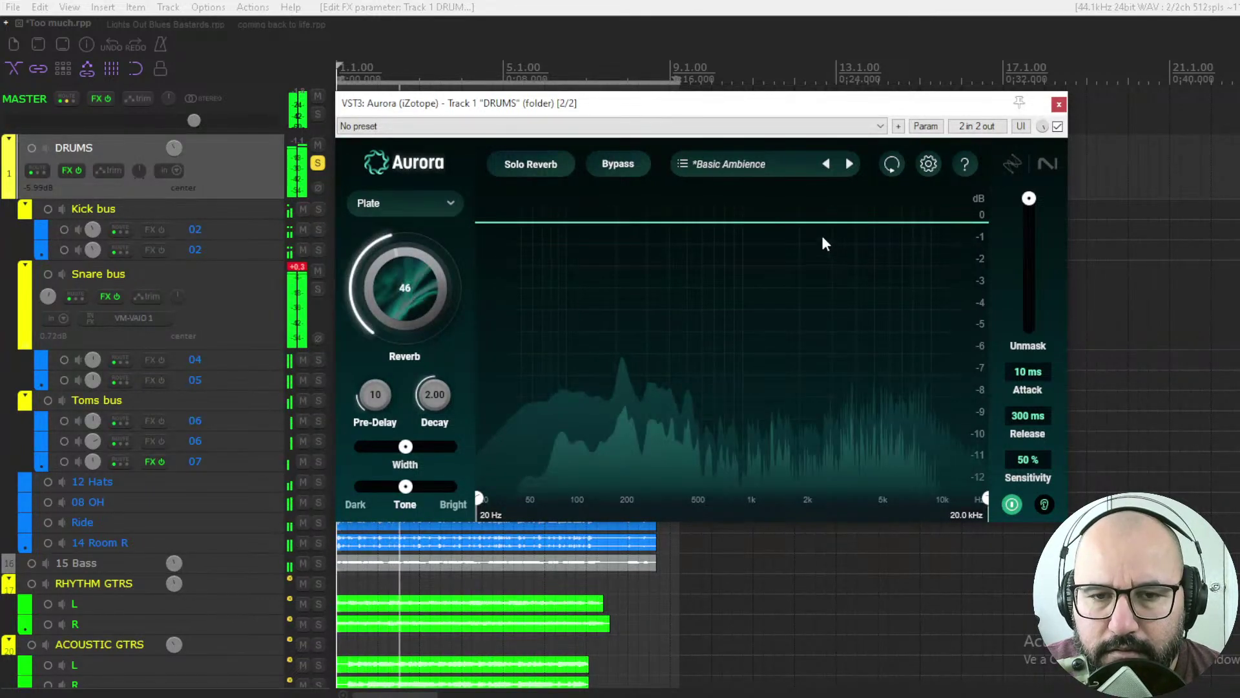
{"action": "left_click", "coordinate": [1057, 127]}
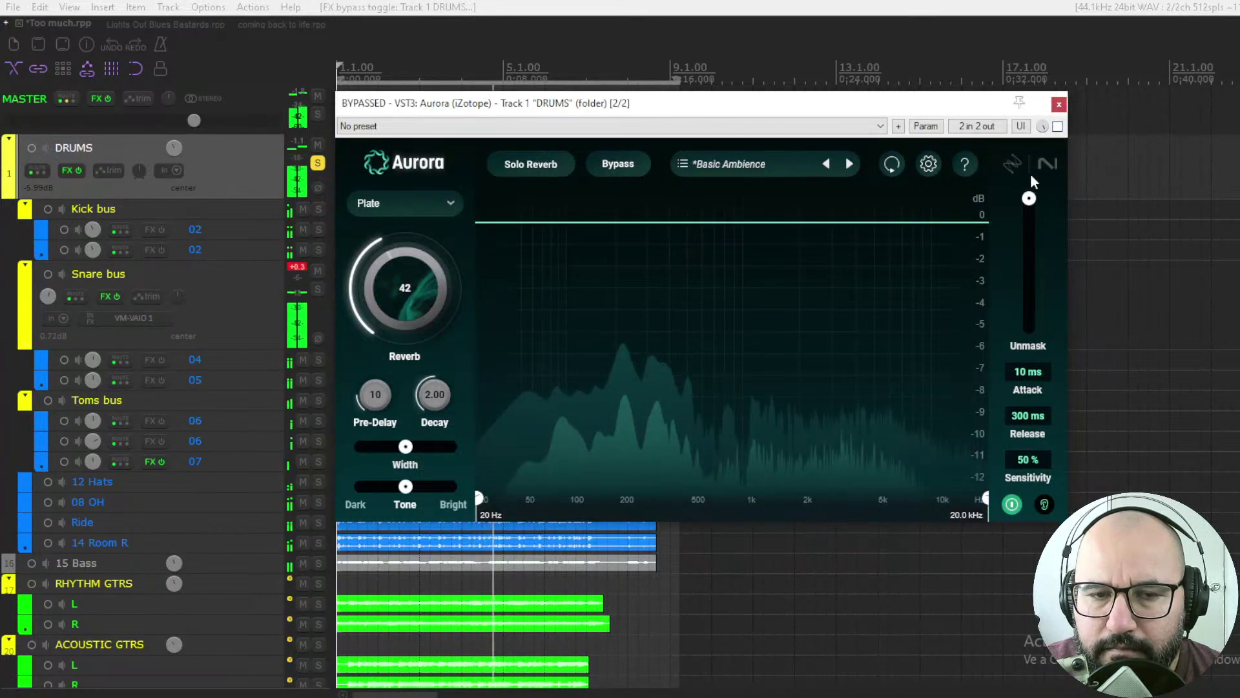
{"action": "left_click", "coordinate": [1057, 126]}
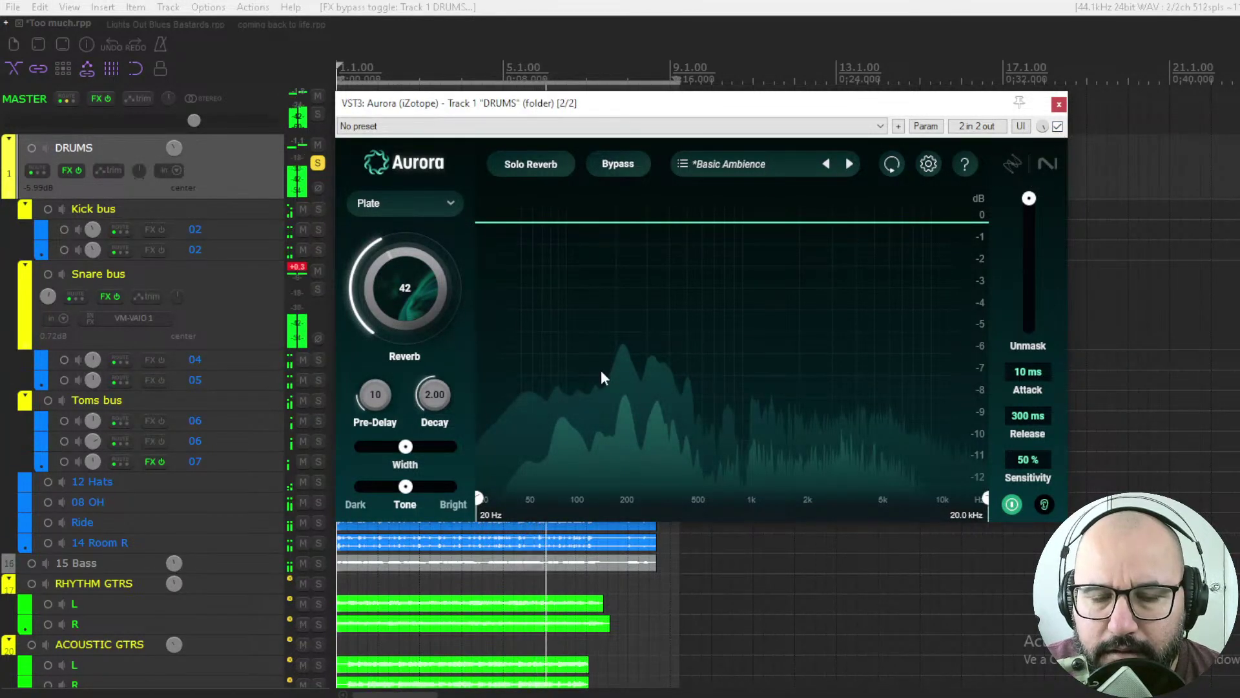
- Set the reverb width to fully Wide and move the tone partway toward Bright
{"action": "left_click", "coordinate": [405, 446]}
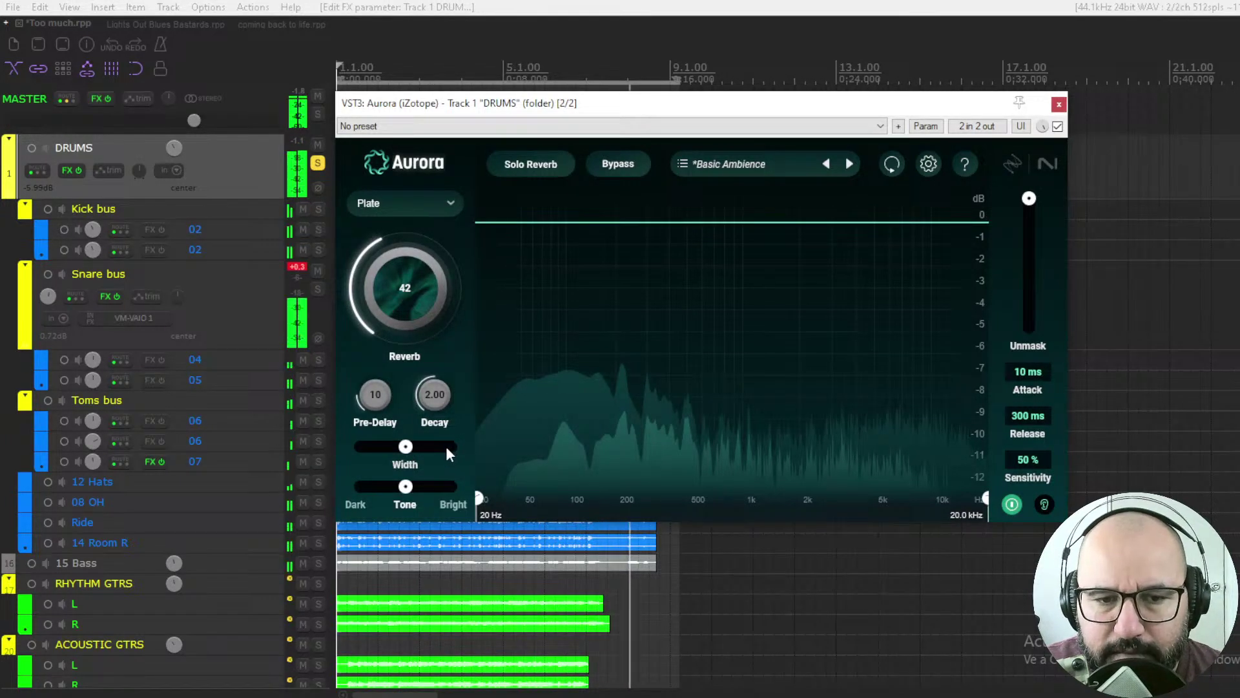
{"action": "mouse_move", "coordinate": [436, 448]}
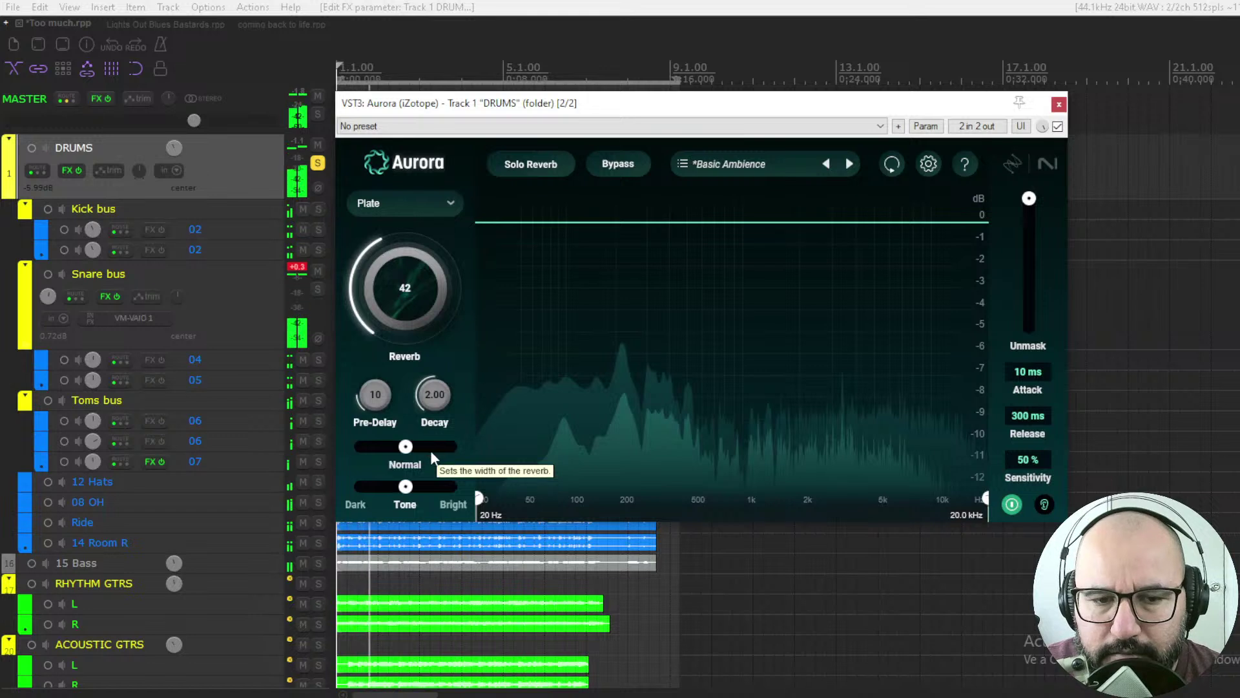
{"action": "left_click_drag", "start_coordinate": [432, 446], "coordinate": [453, 444]}
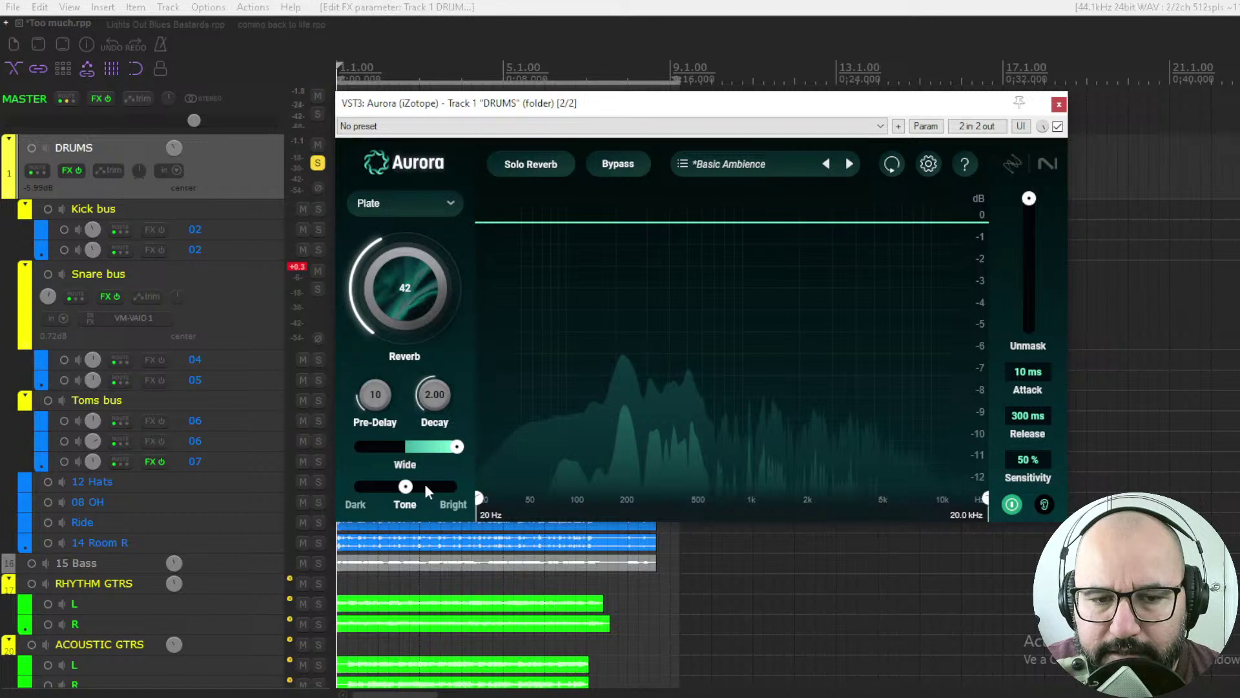
{"action": "key", "text": "space"}
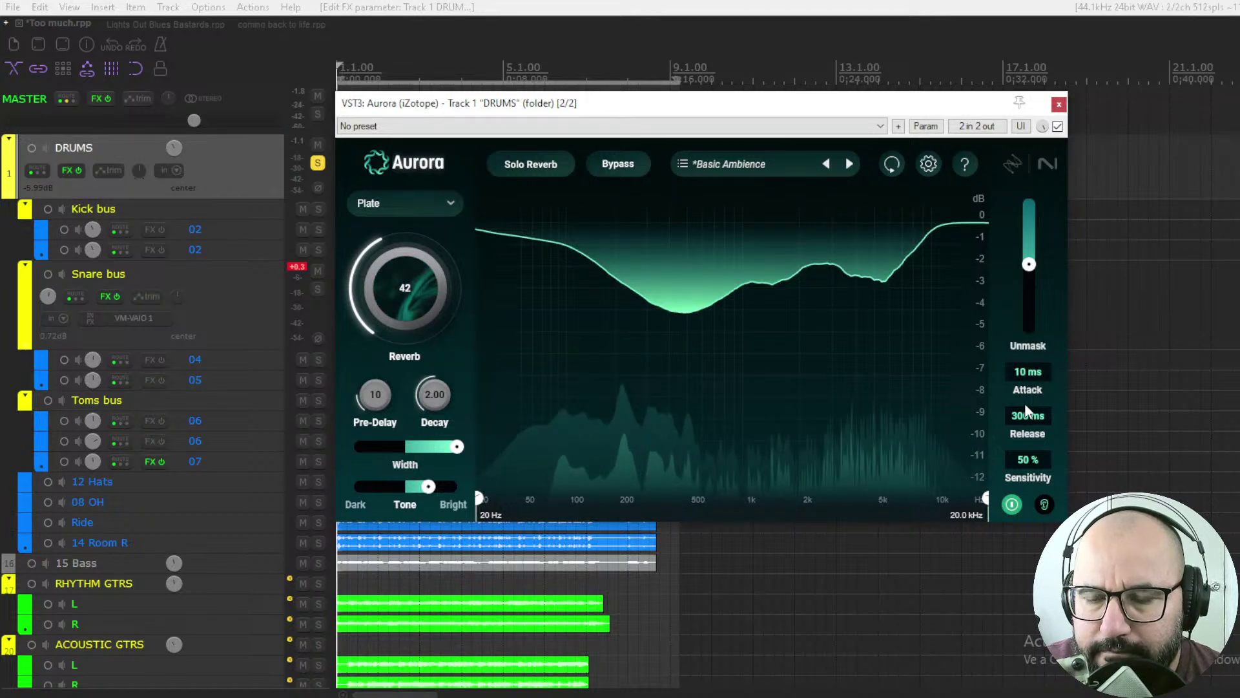
- Set the unmasking attack to 9 ms during playback and compare the drums with Aurora bypassed and enabled
{"action": "key", "text": "space"}
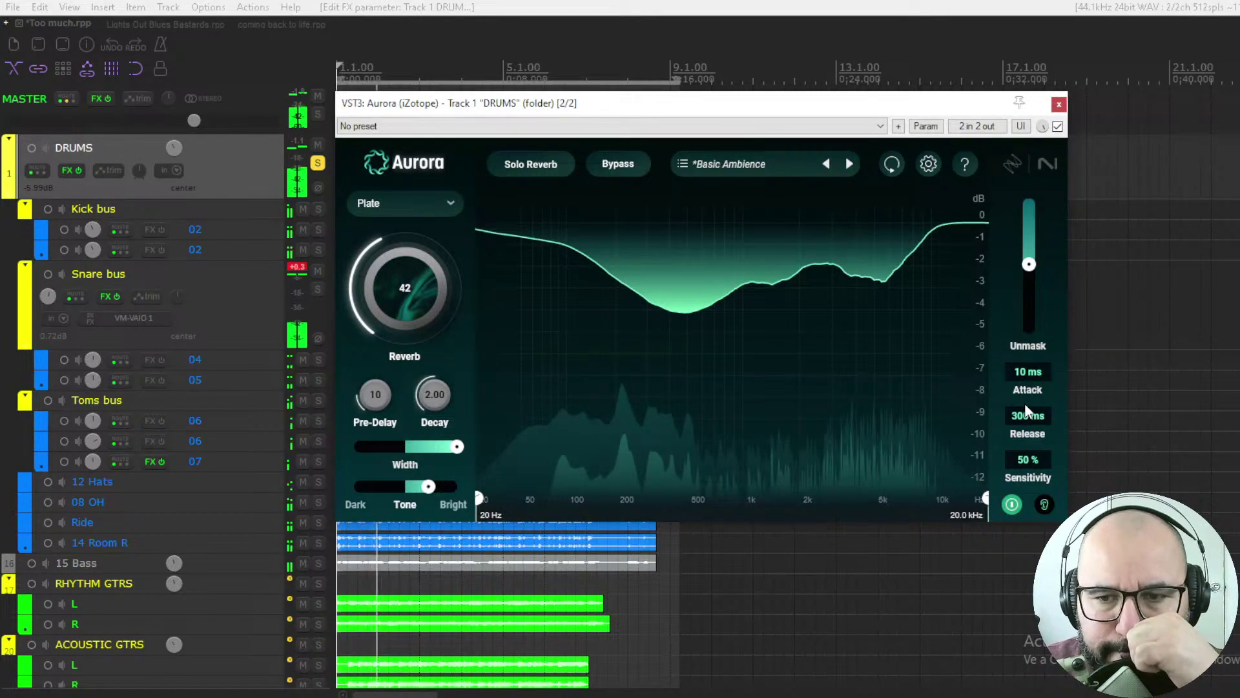
{"action": "left_click_drag", "start_coordinate": [1004, 395], "coordinate": [994, 339]}
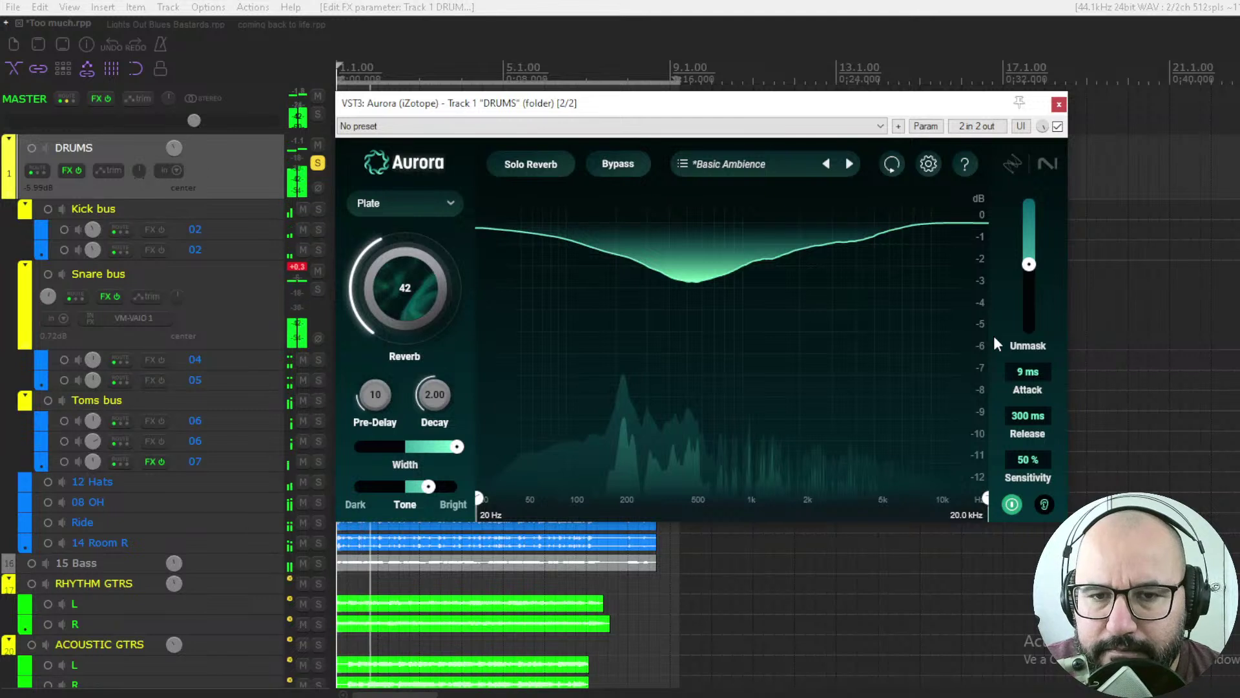
{"action": "left_click", "coordinate": [1058, 127]}
{"action": "left_click", "coordinate": [1058, 126]}
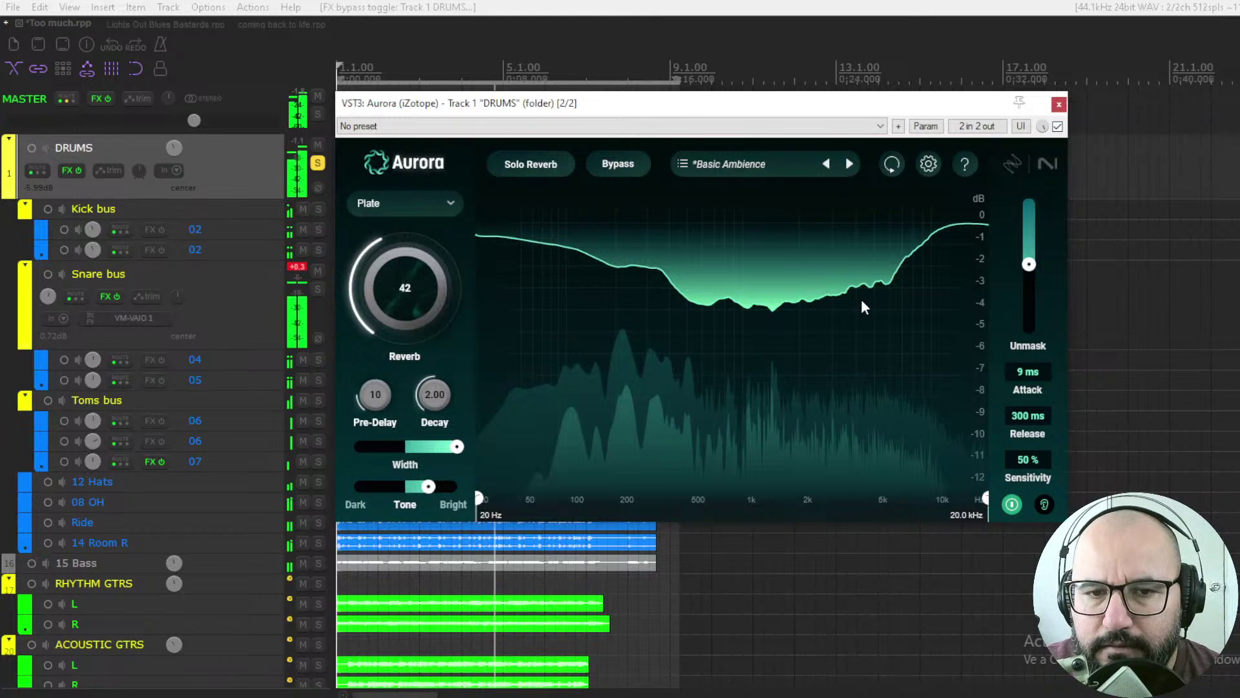
- Raise the Unmask amount to about three quarters, shorten the release to 163 ms and compare the drums against the bypassed signal
{"action": "left_click", "coordinate": [1029, 264]}
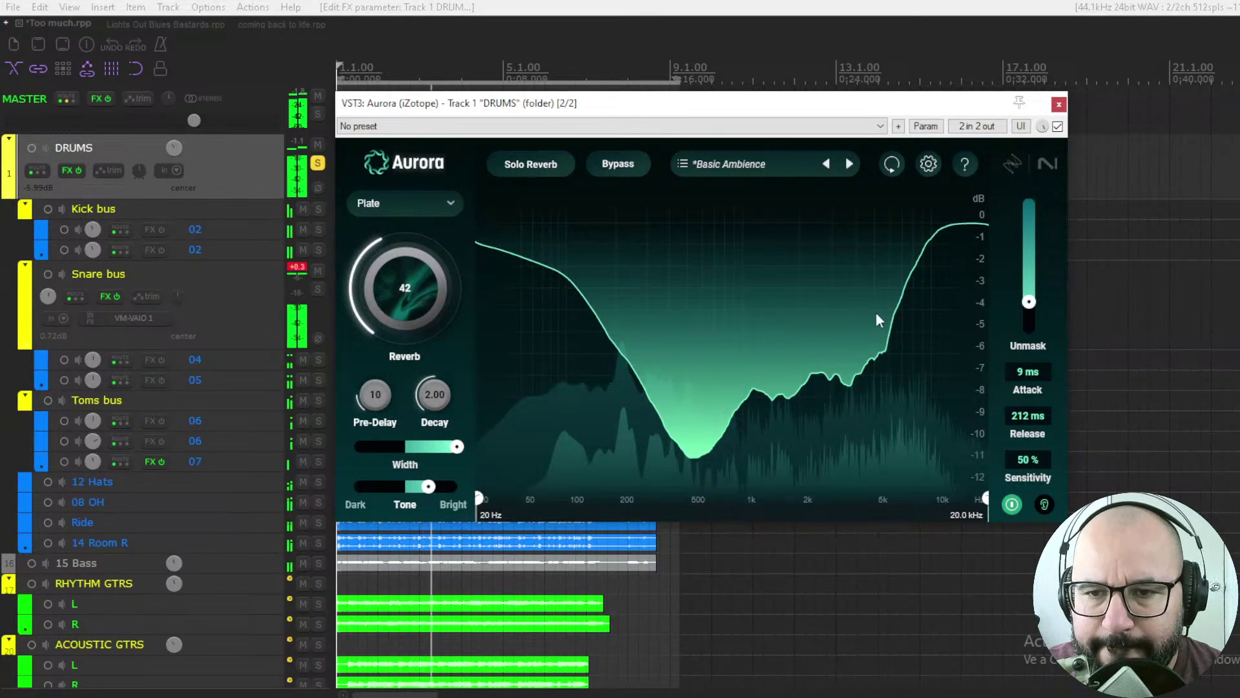
{"action": "left_click", "coordinate": [1057, 127]}
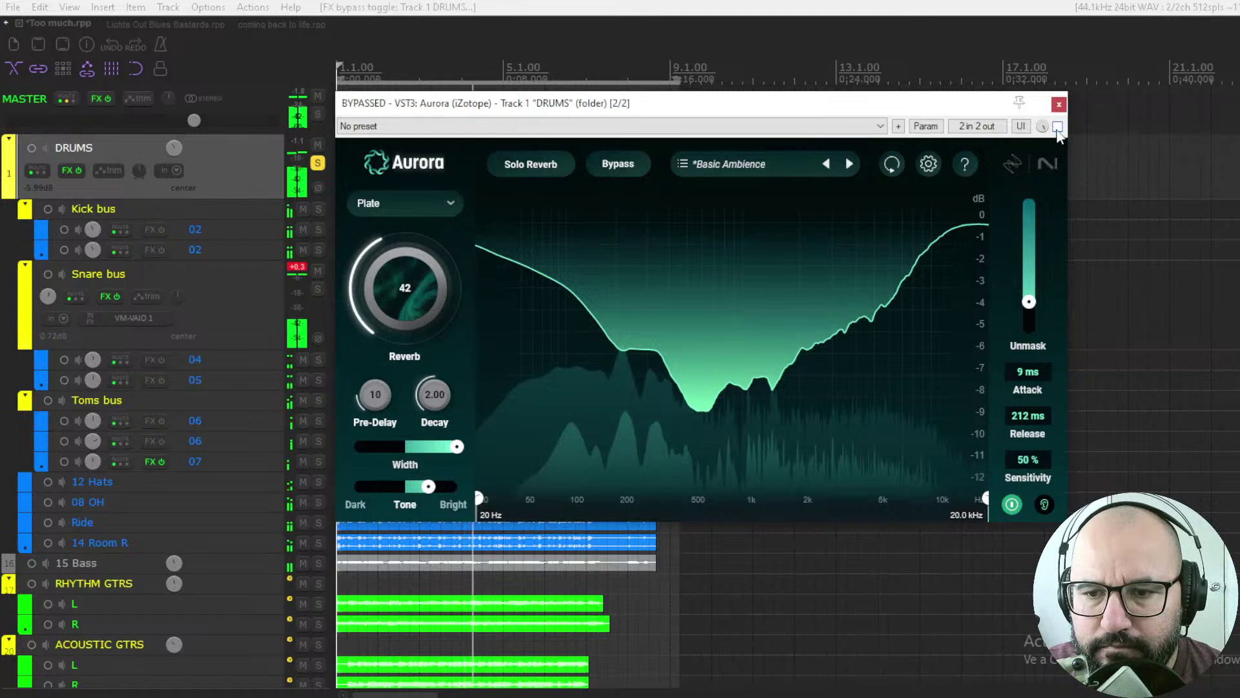
{"action": "left_click", "coordinate": [1057, 127]}
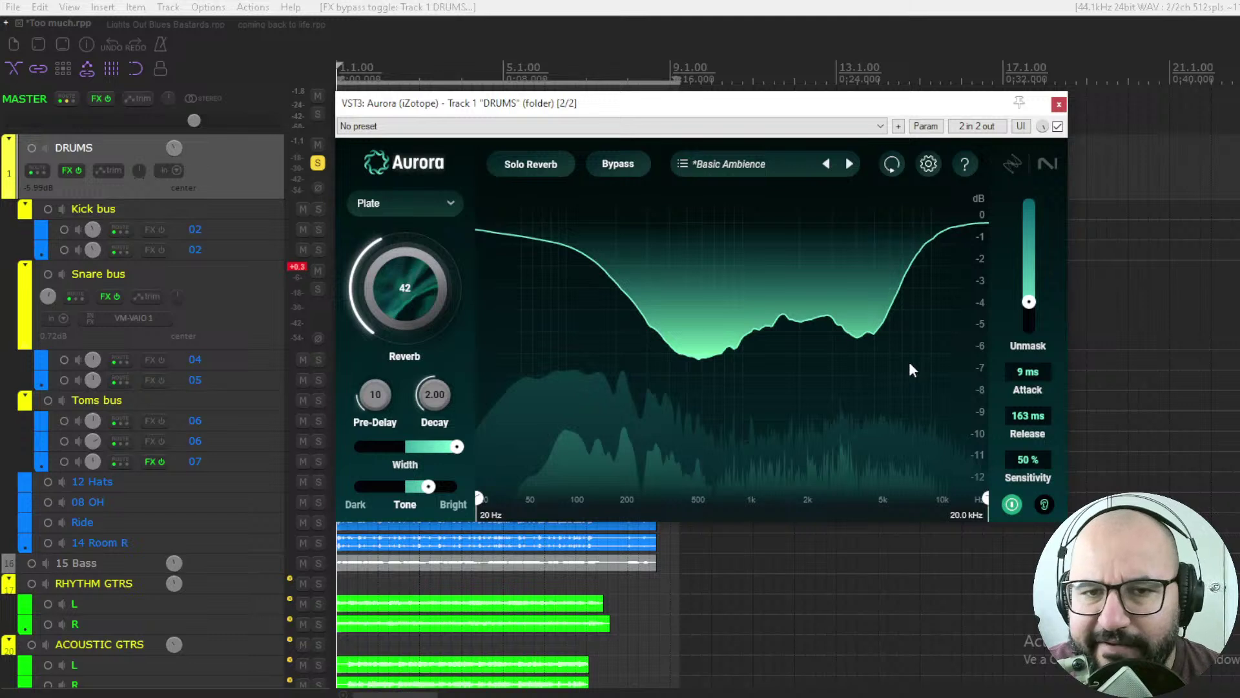
{"action": "key", "text": "space"}
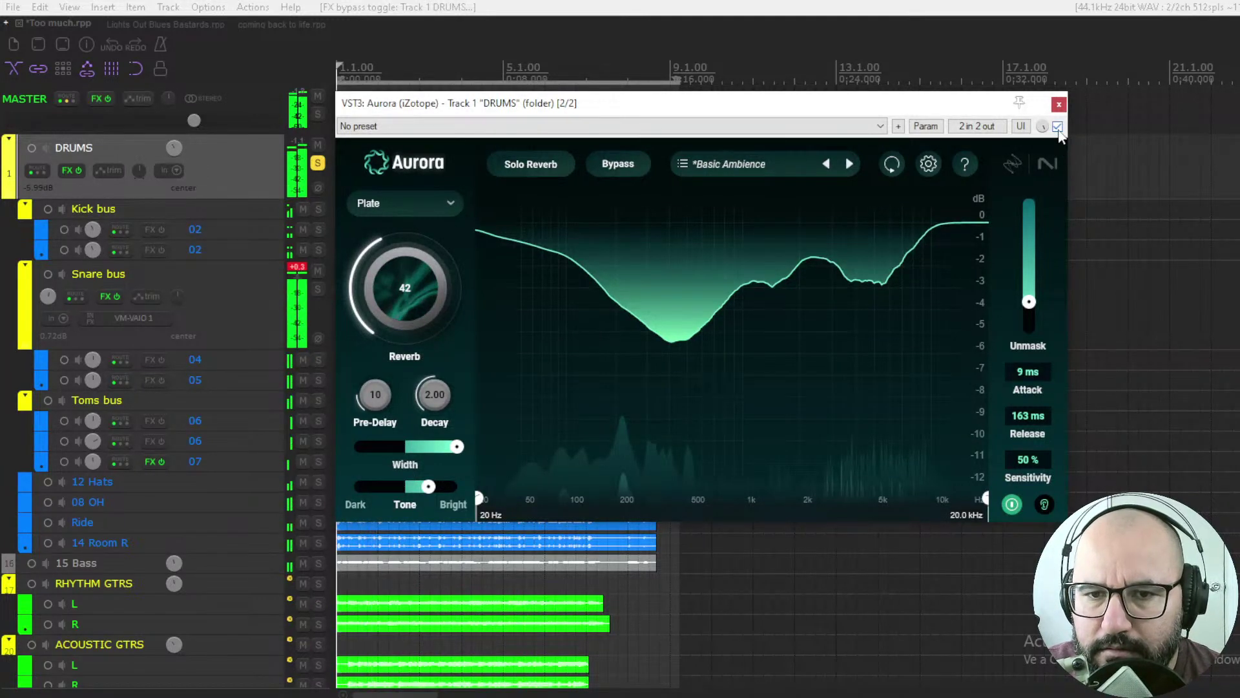
{"action": "key", "text": "space"}
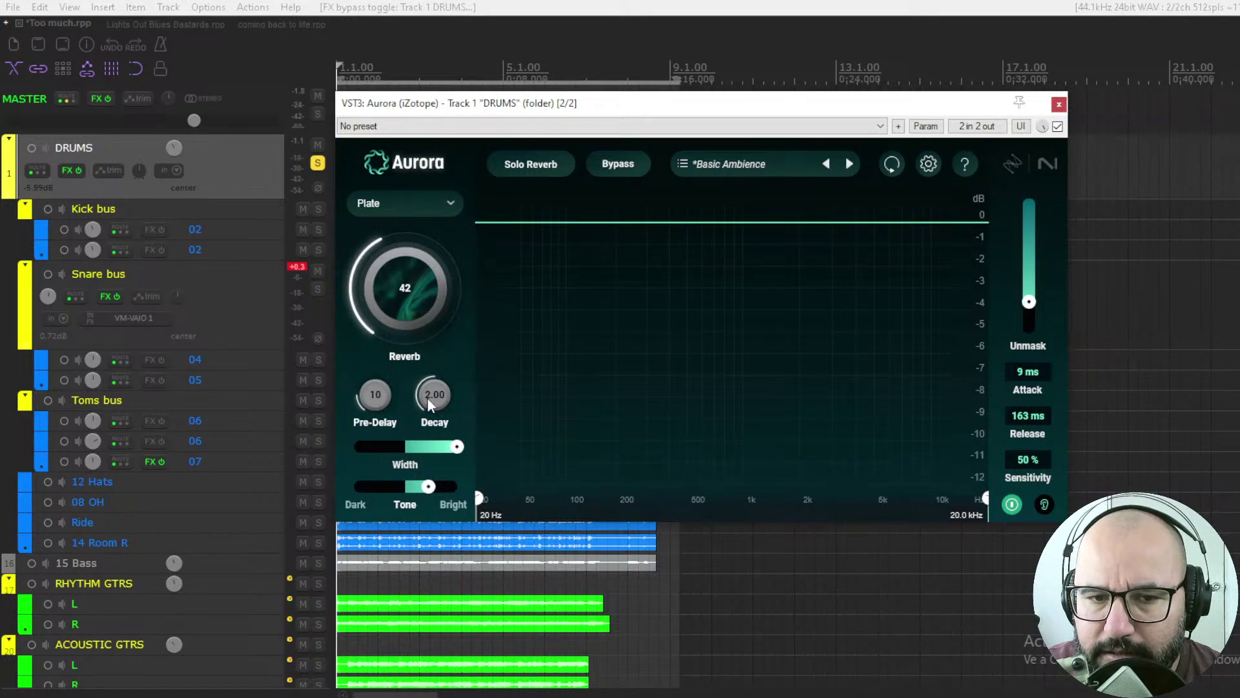
- Raise the drum reverb's decay to 4.03 and the unmasking Sensitivity to 66%, auditioning the unmasking signal during playback
{"action": "key", "text": "space"}
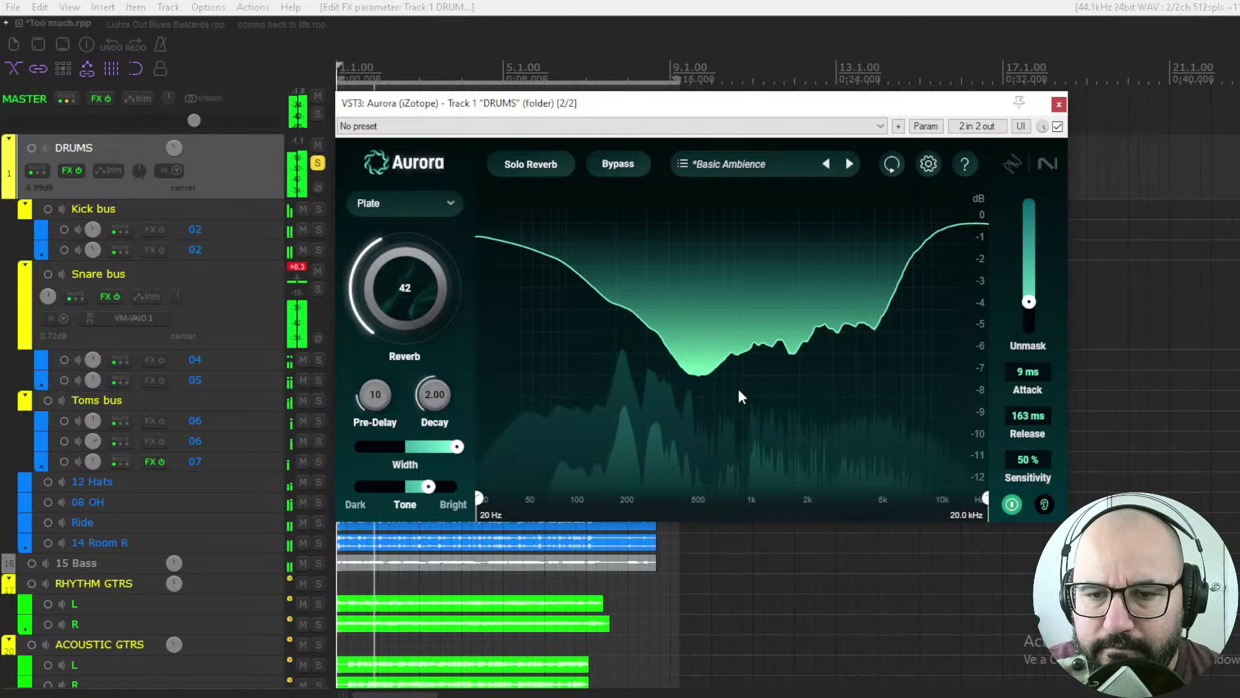
{"action": "key", "text": "space"}
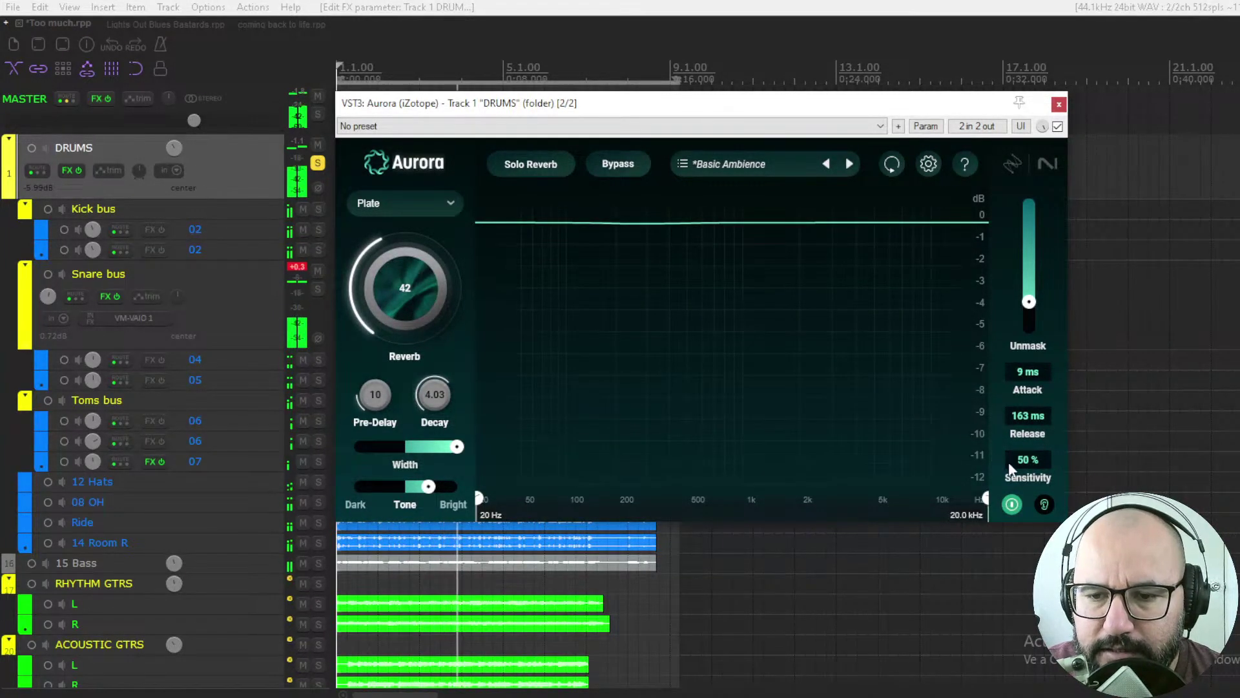
{"action": "left_click", "coordinate": [1044, 504]}
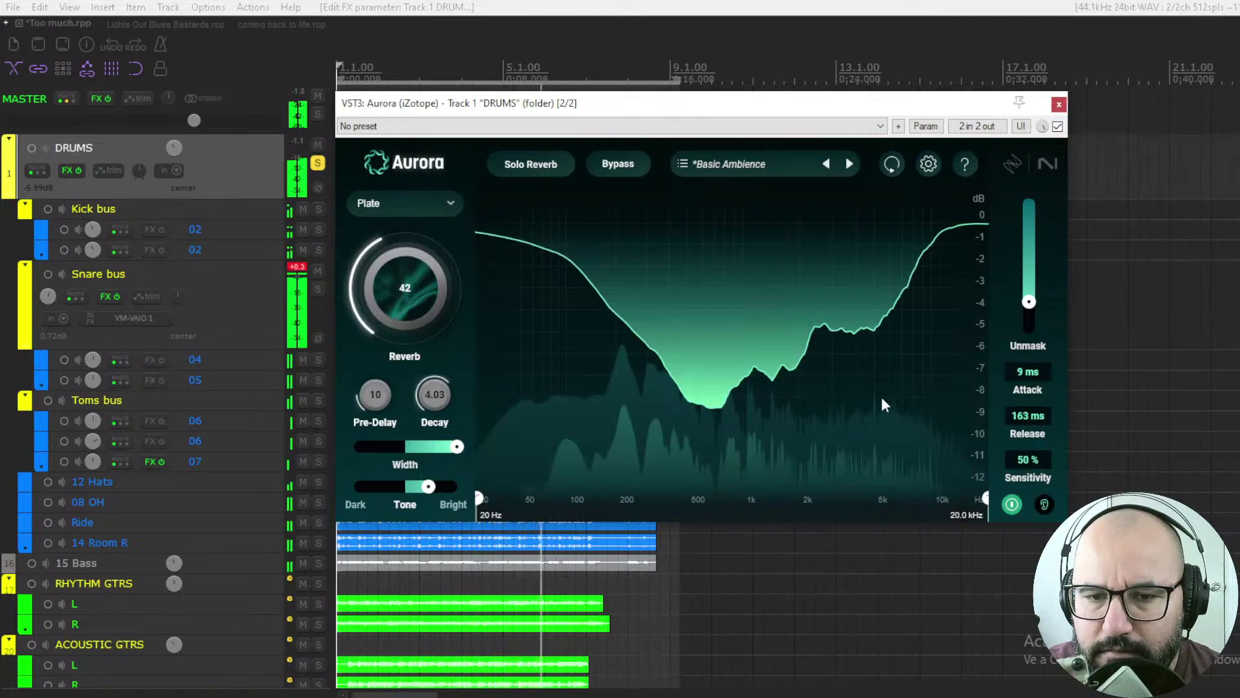
{"action": "left_click", "coordinate": [1045, 504]}
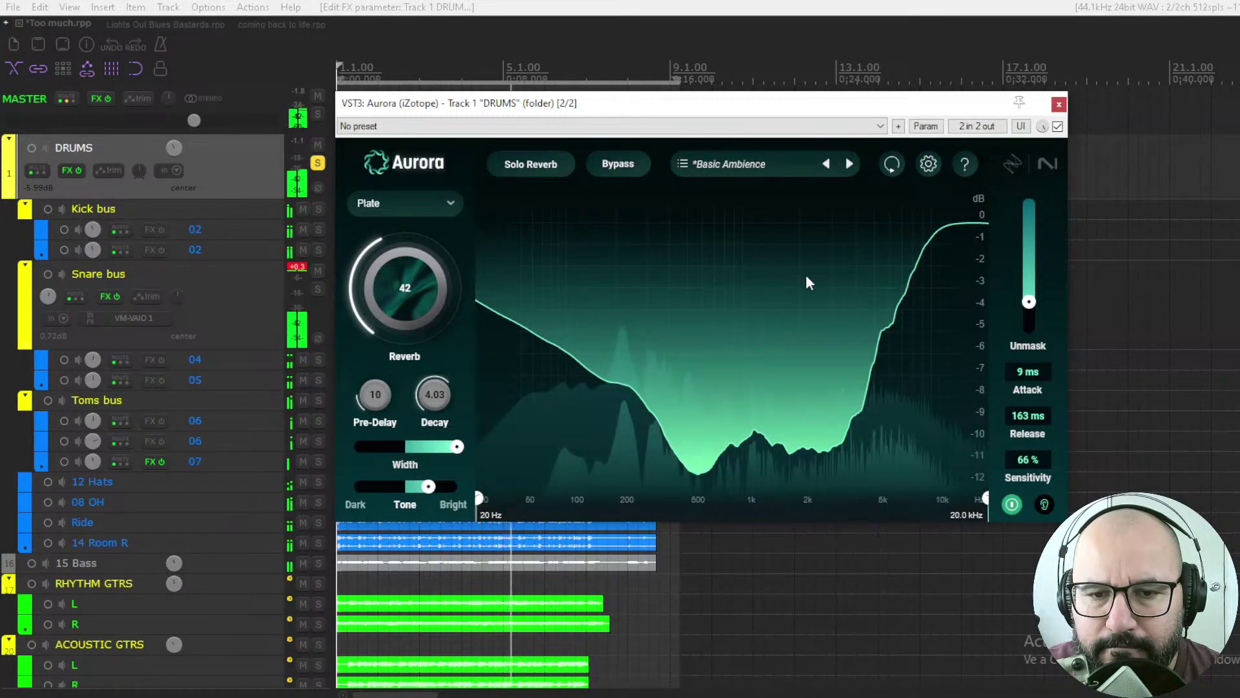
- Solo the drum reverb for a listen, reduce the Unmask amount to slightly over half and replay the full drum mix
{"action": "left_click", "coordinate": [567, 172]}
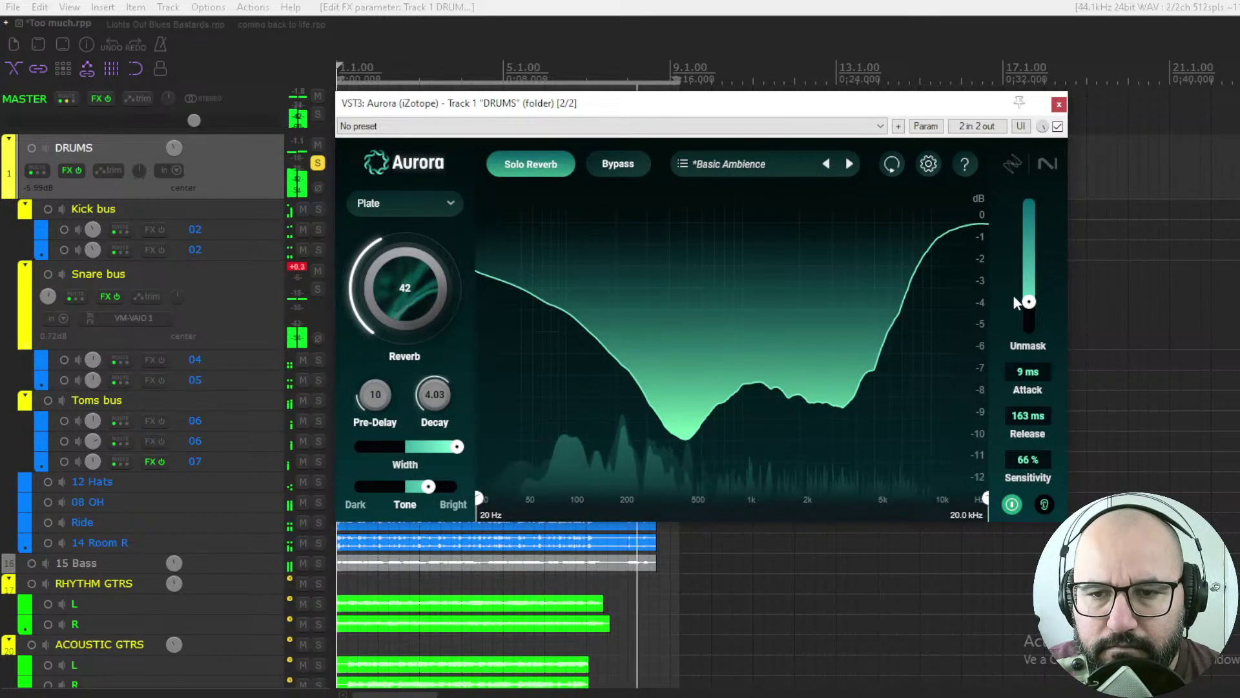
{"action": "key", "text": "space"}
{"action": "key", "text": "space"}
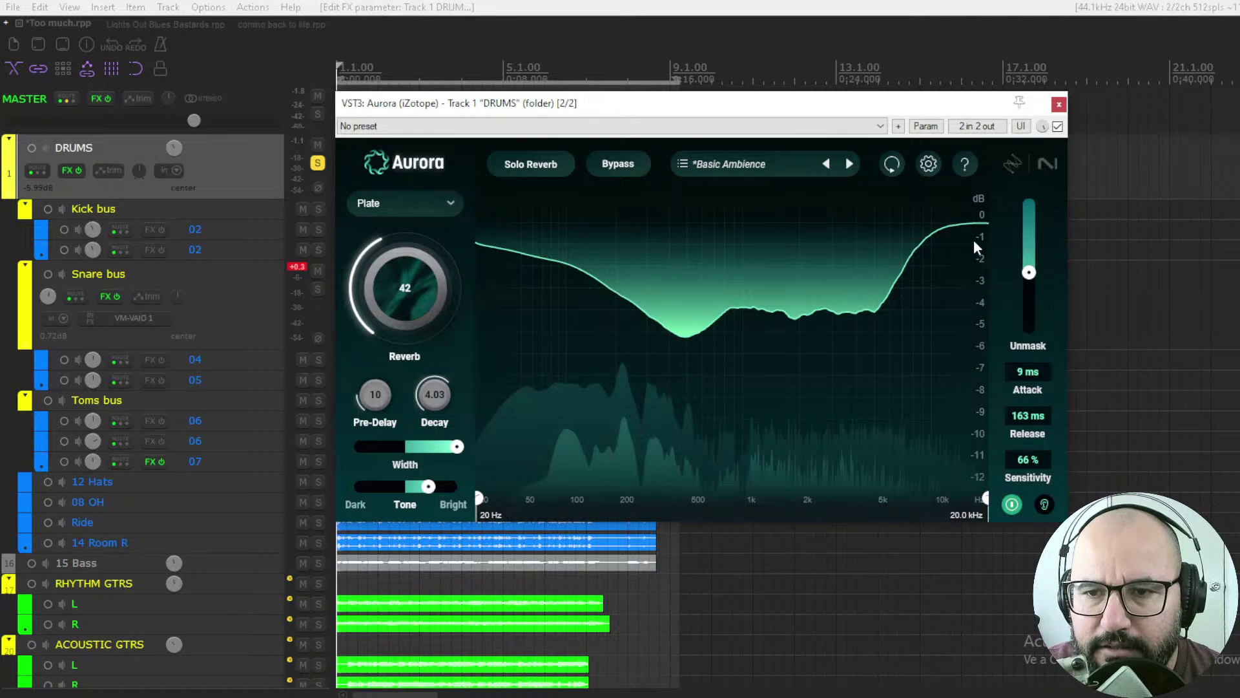
{"action": "key", "text": "space"}
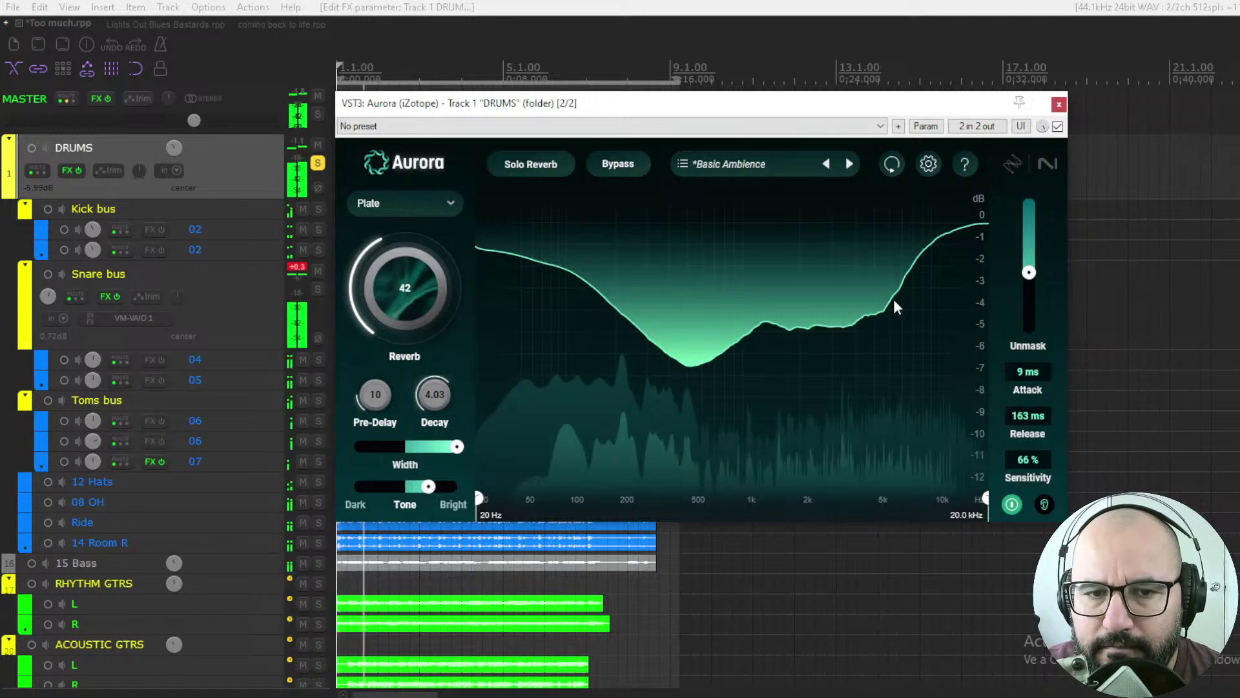
- Compare the drums with the Unmask amount at 0 and with it raised back to slightly over half
{"action": "key", "text": "space"}
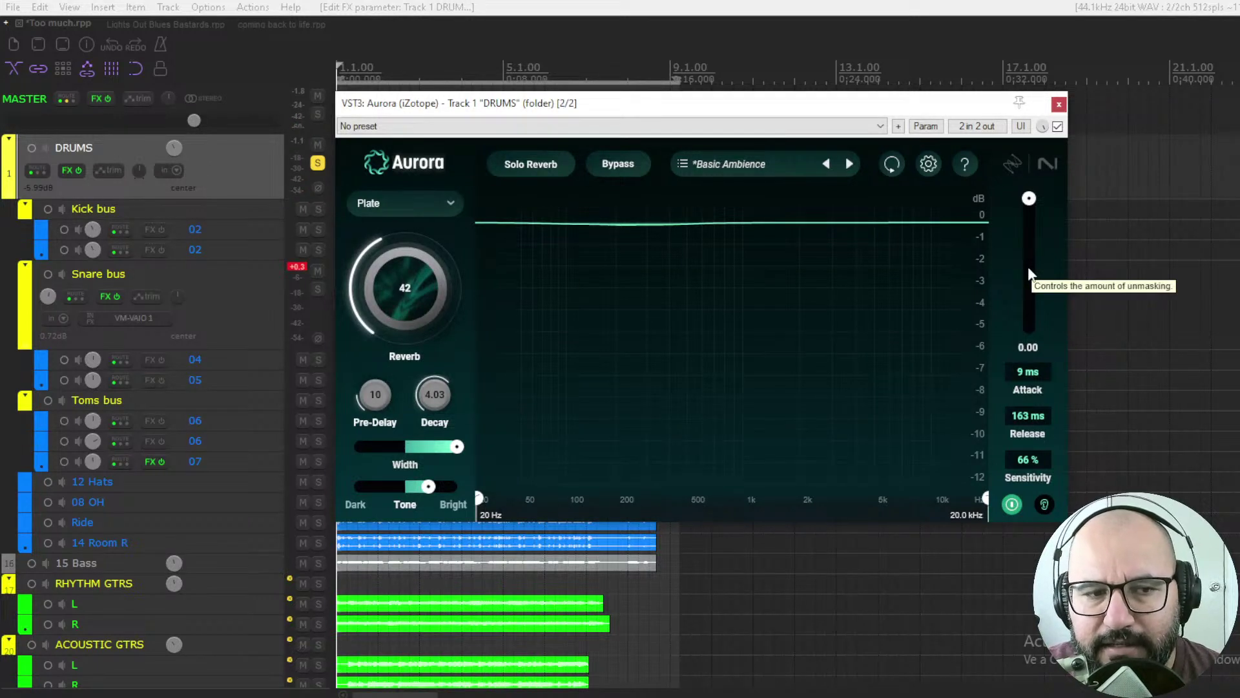
{"action": "key", "text": "space"}
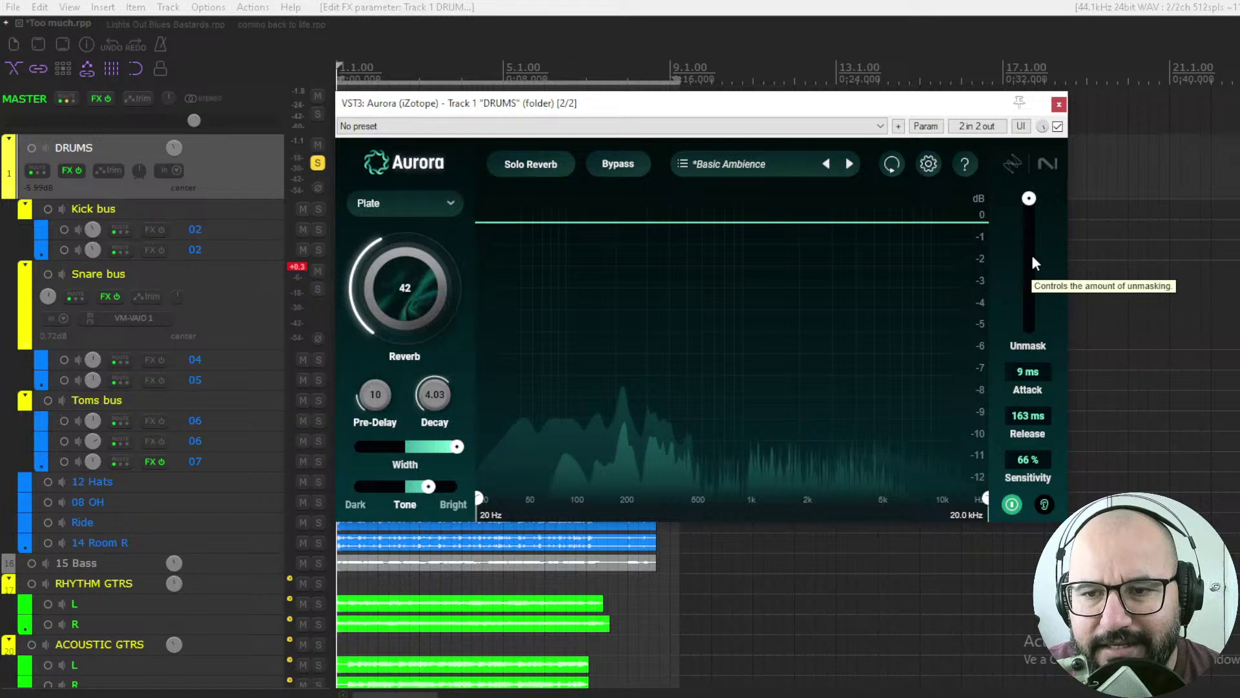
{"action": "key", "text": "space"}
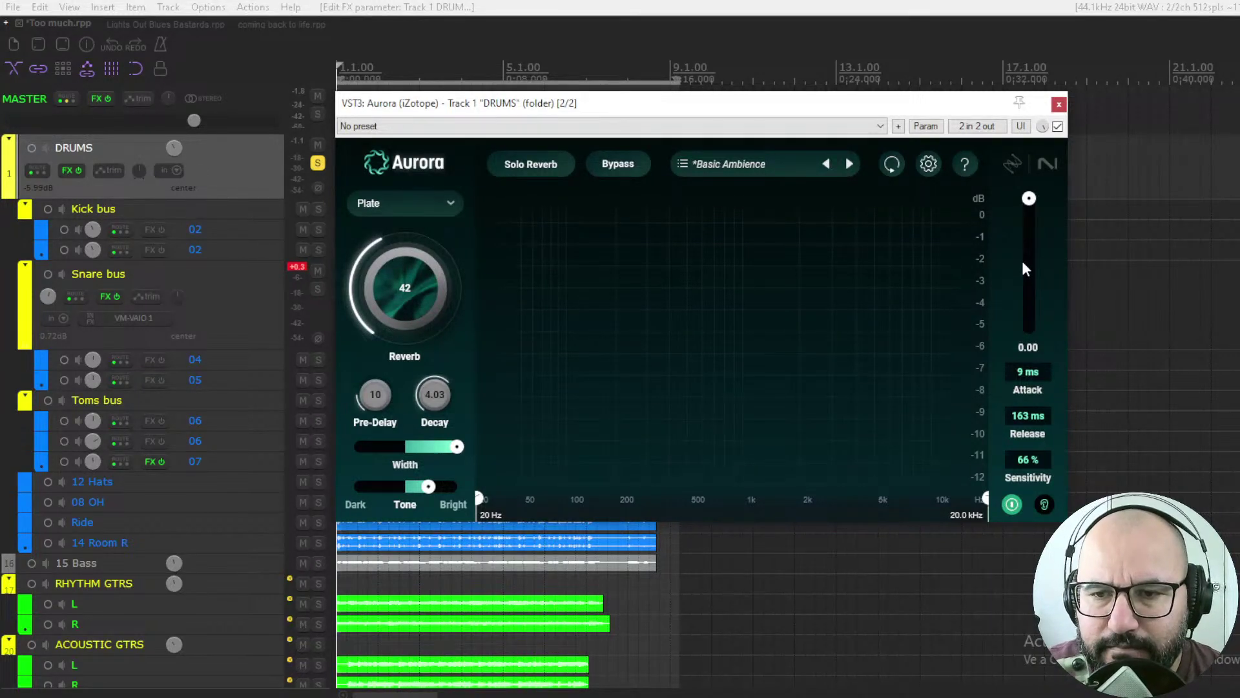
{"action": "left_click", "coordinate": [1029, 268]}
{"action": "key", "text": "space"}
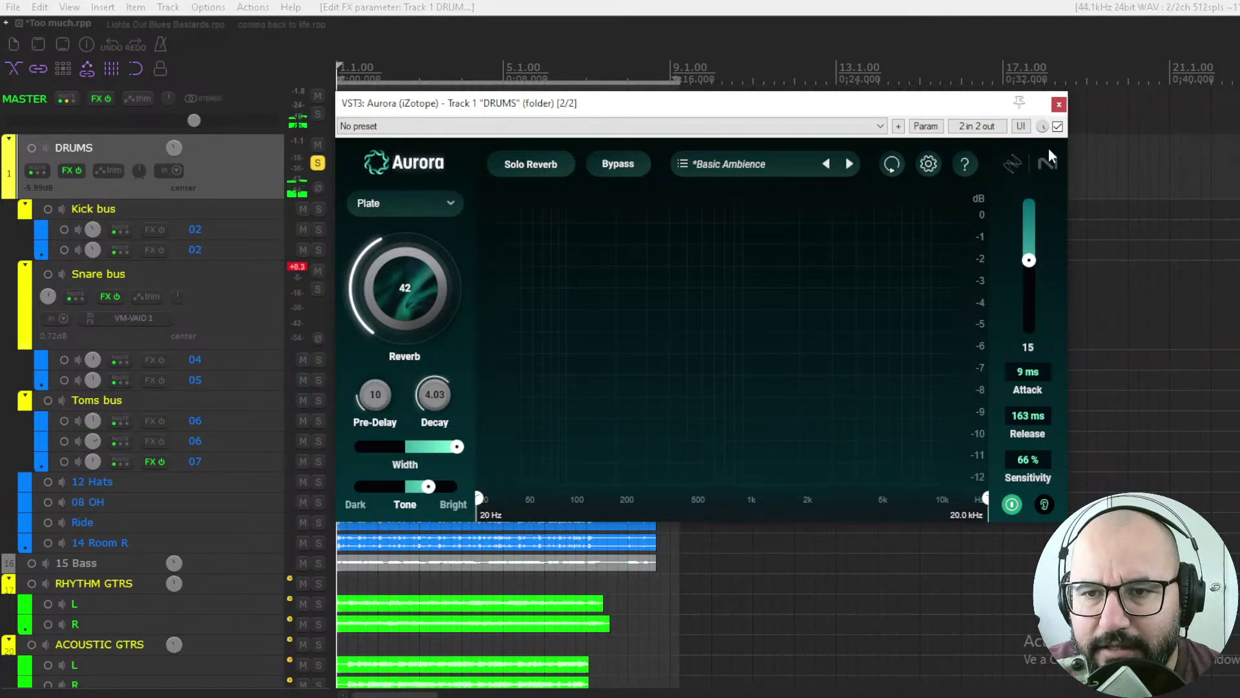
- Bypass Aurora on the DRUMS track, close its window and unsolo the track
{"action": "left_click", "coordinate": [1058, 127]}
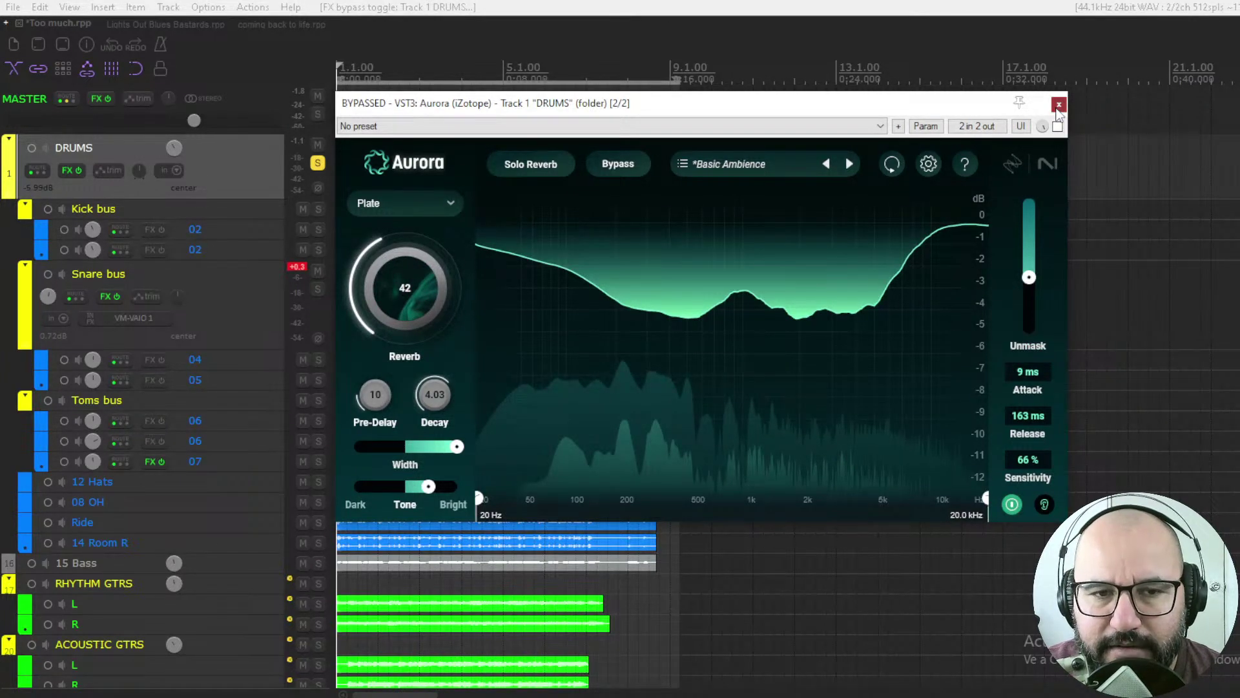
{"action": "key", "text": "Escape"}
{"action": "left_click", "coordinate": [317, 163]}
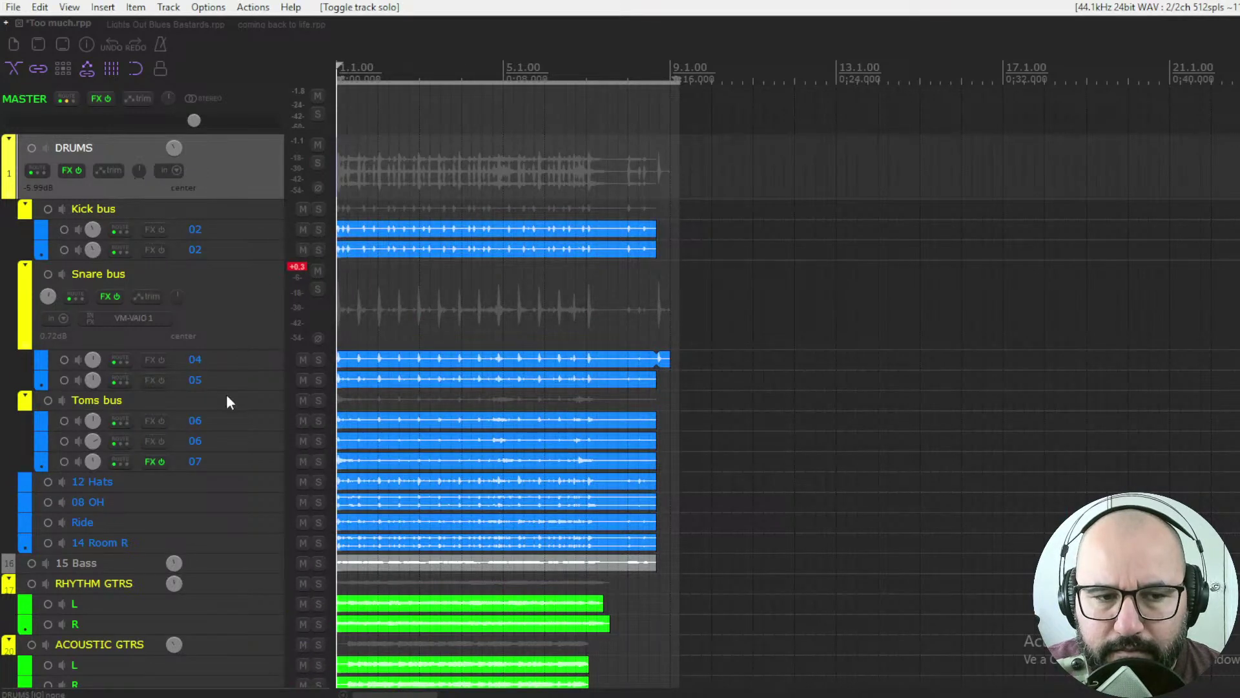
- Open the Aurora plugin on the Snare bus track and solo that track for playback
{"action": "scroll", "coordinate": [227, 397], "scroll_direction": "down", "scroll_amount": 3}
{"action": "left_click", "coordinate": [240, 247]}
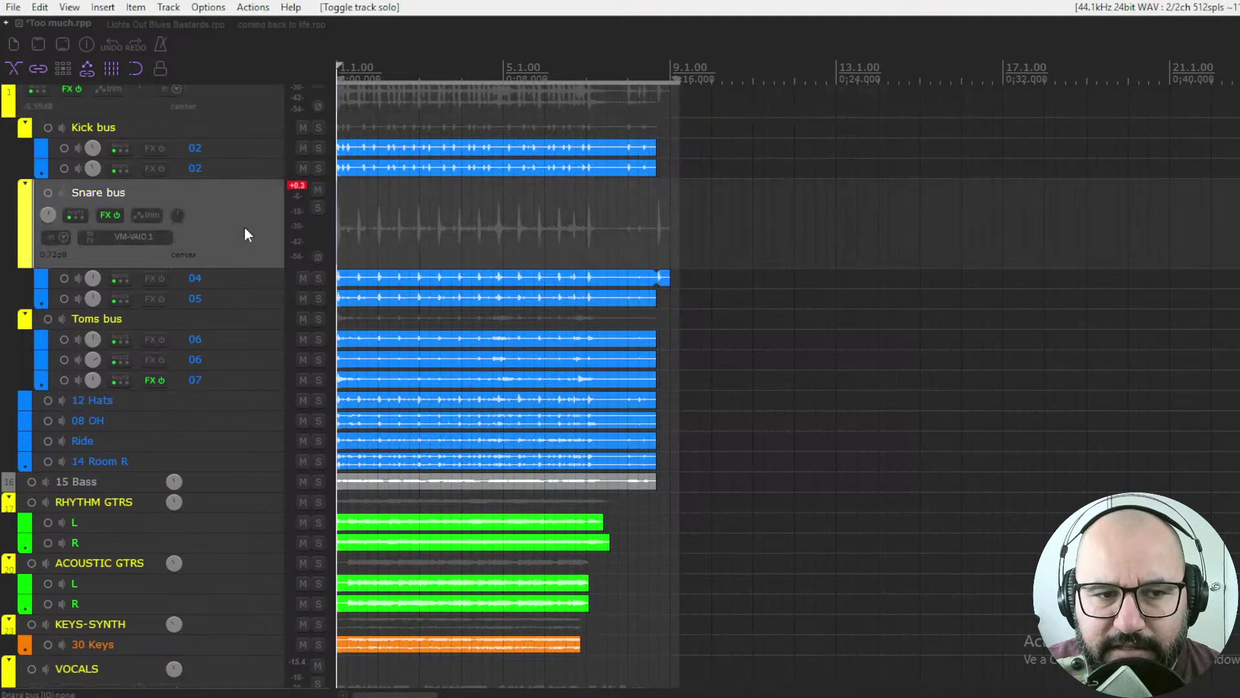
{"action": "scroll", "coordinate": [244, 226], "scroll_direction": "up", "scroll_amount": 2}
{"action": "right_click", "coordinate": [107, 276]}
{"action": "left_click", "coordinate": [142, 299]}
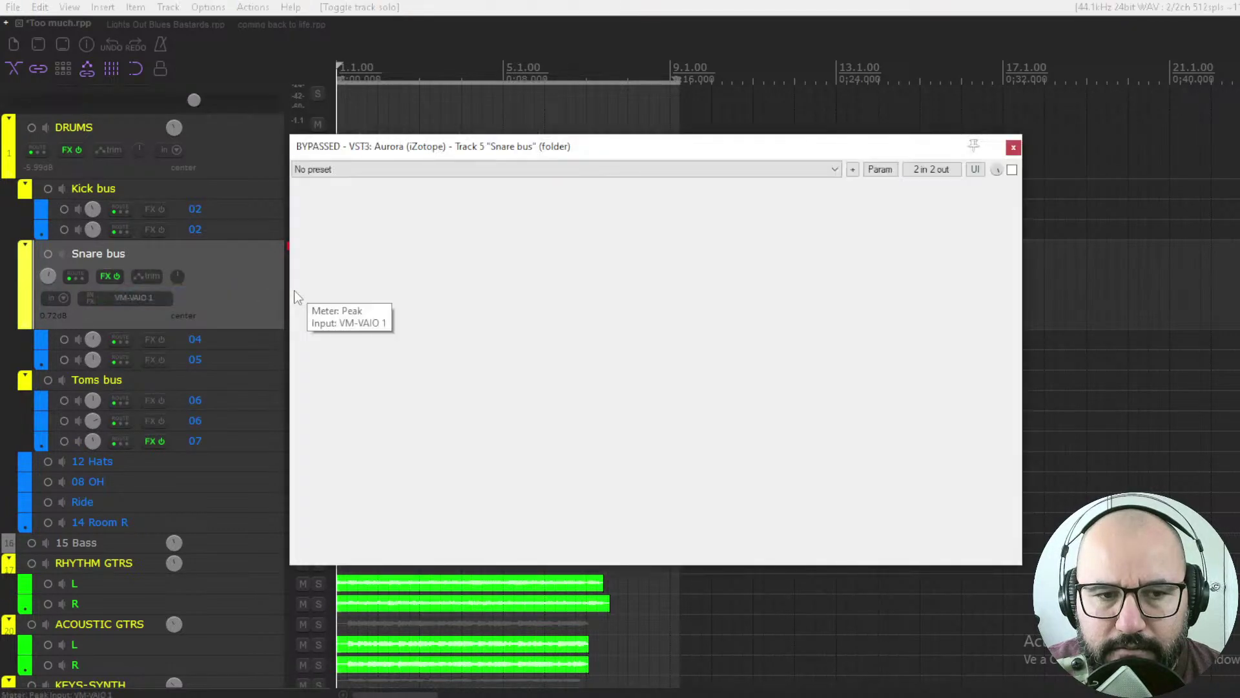
{"action": "left_click_drag", "start_coordinate": [449, 142], "coordinate": [541, 150]}
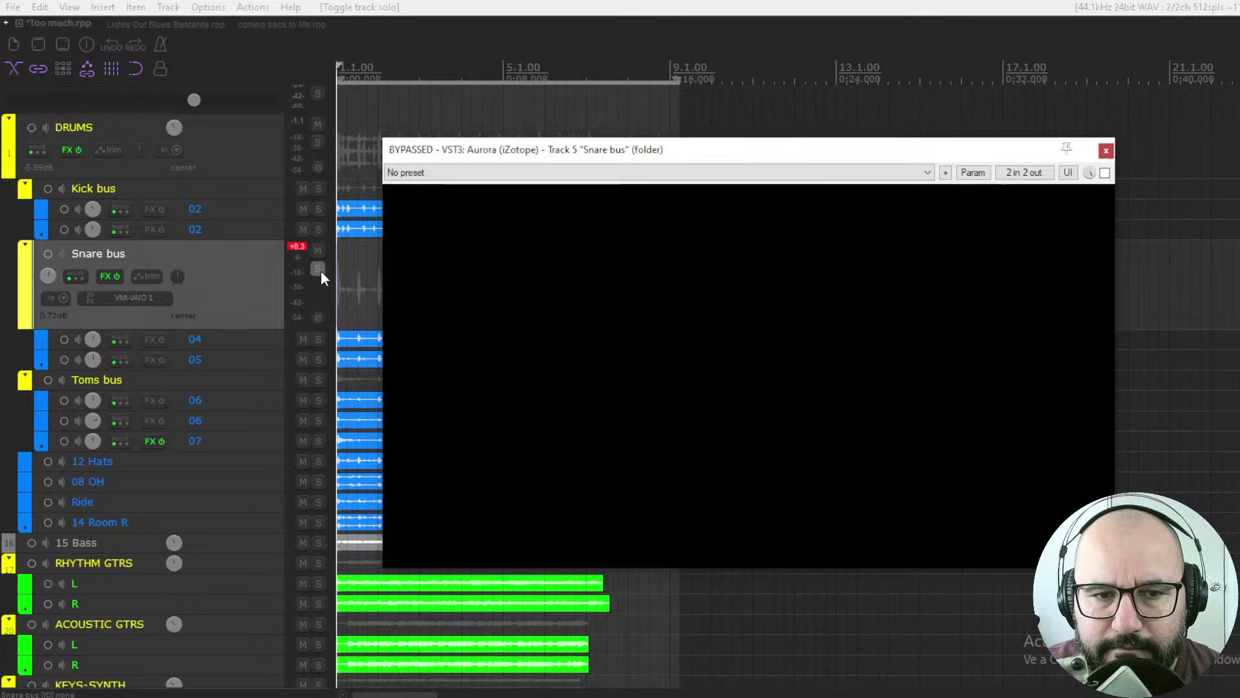
{"action": "left_click", "coordinate": [317, 268]}
{"action": "key", "text": "space"}
{"action": "left_click_drag", "start_coordinate": [721, 153], "coordinate": [666, 149]}
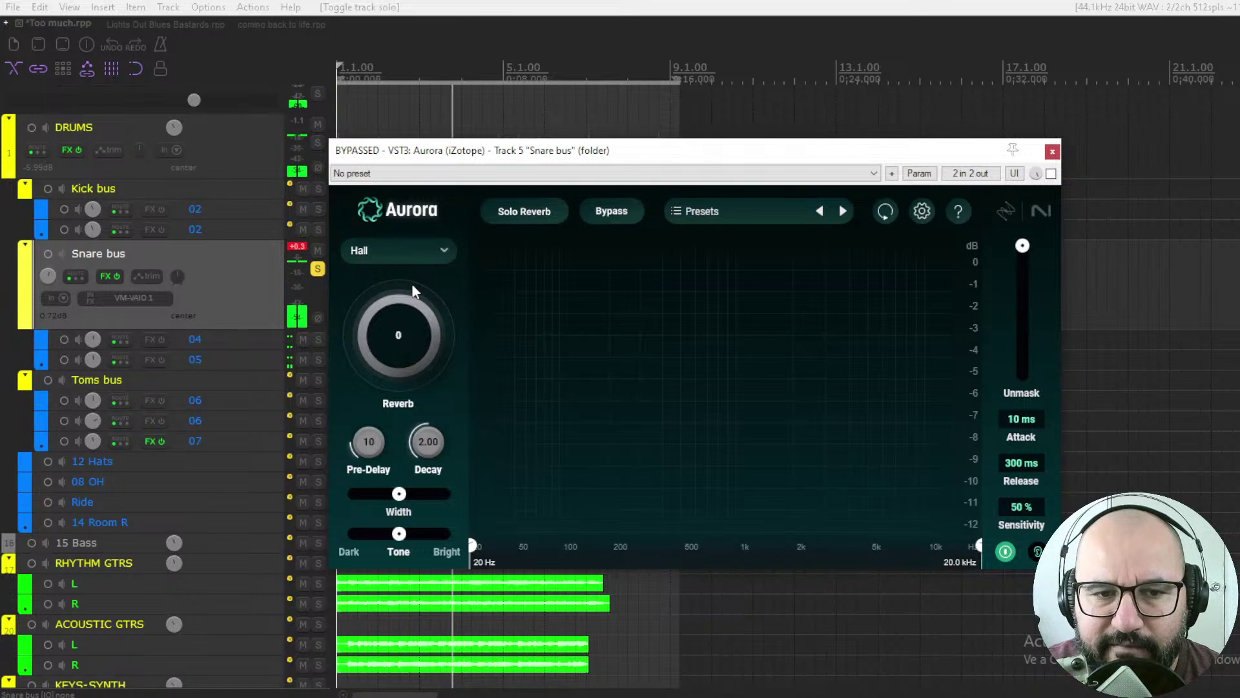
- Set the snare's reverb type to Room and take Aurora out of bypass
{"action": "left_click", "coordinate": [429, 249]}
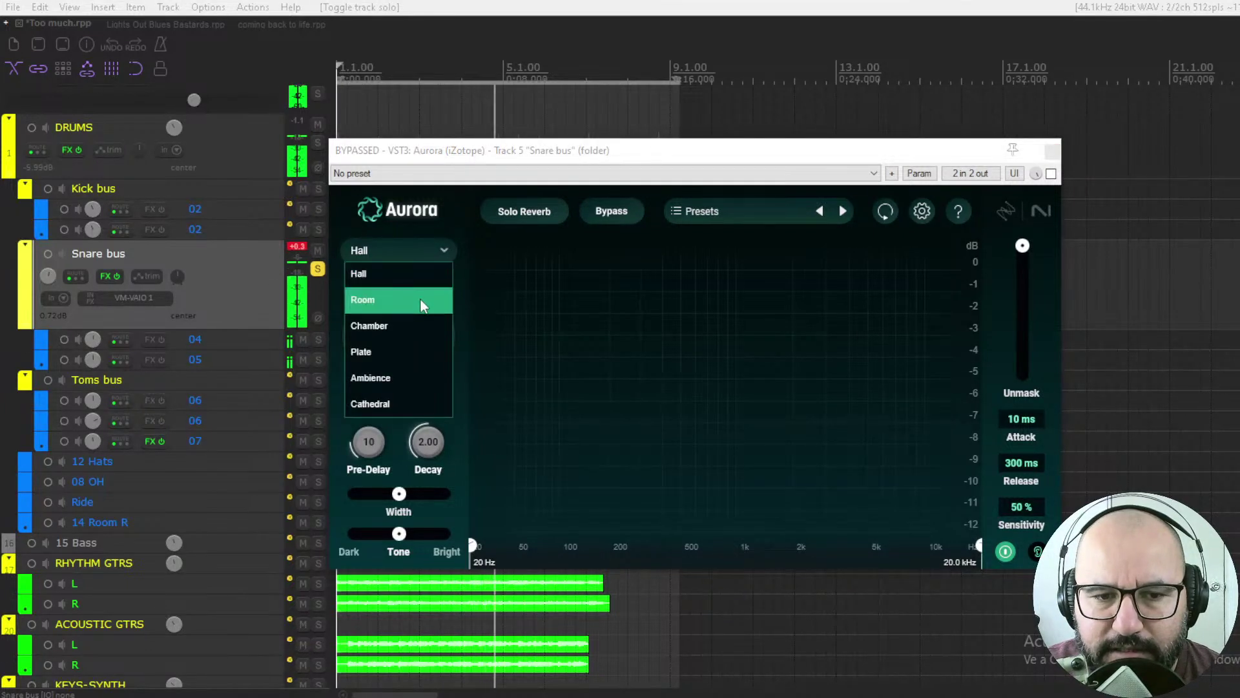
{"action": "left_click", "coordinate": [412, 323]}
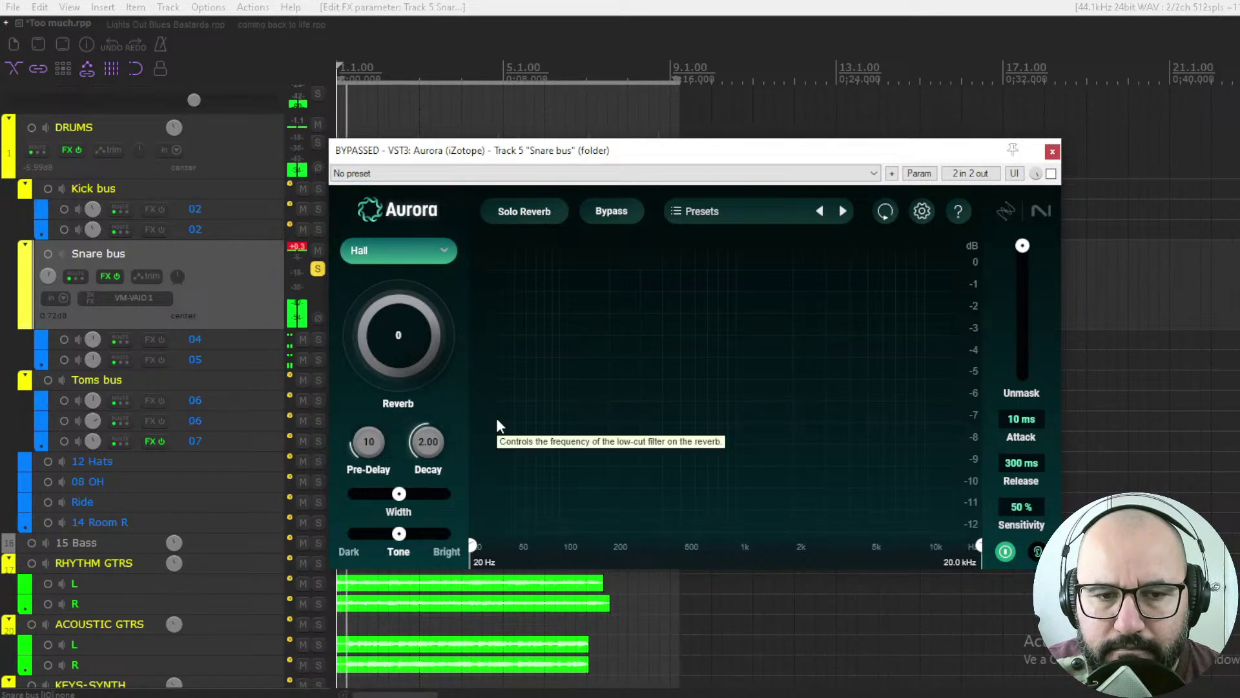
{"action": "left_click", "coordinate": [1051, 173]}
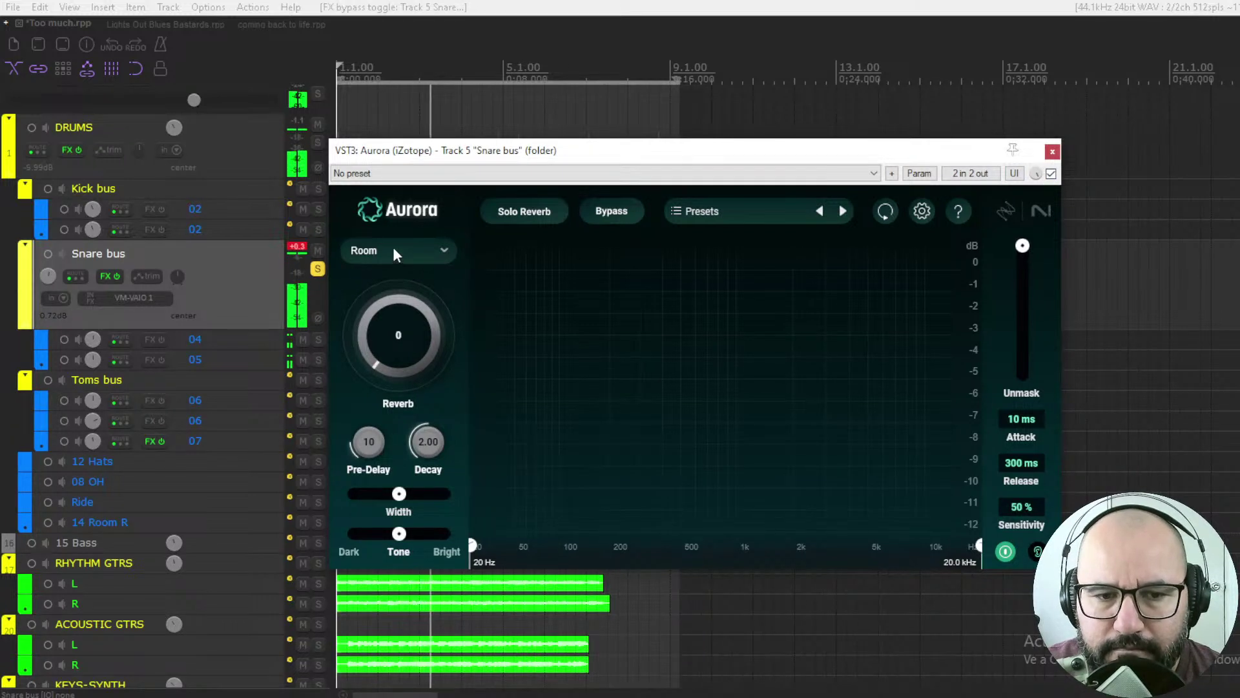
- Raise the snare's Reverb amount to 91 and Unmask to 37, and compare it against the bypassed signal
{"action": "left_click", "coordinate": [378, 385]}
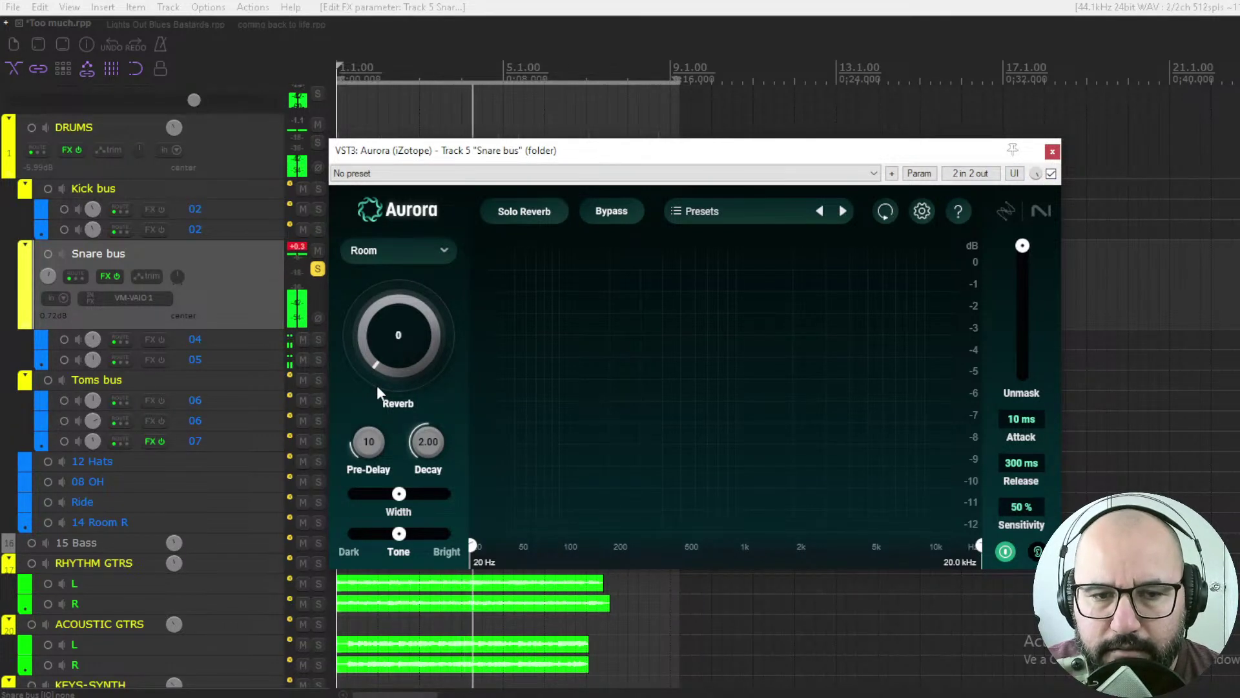
{"action": "left_click_drag", "start_coordinate": [377, 385], "coordinate": [392, 304]}
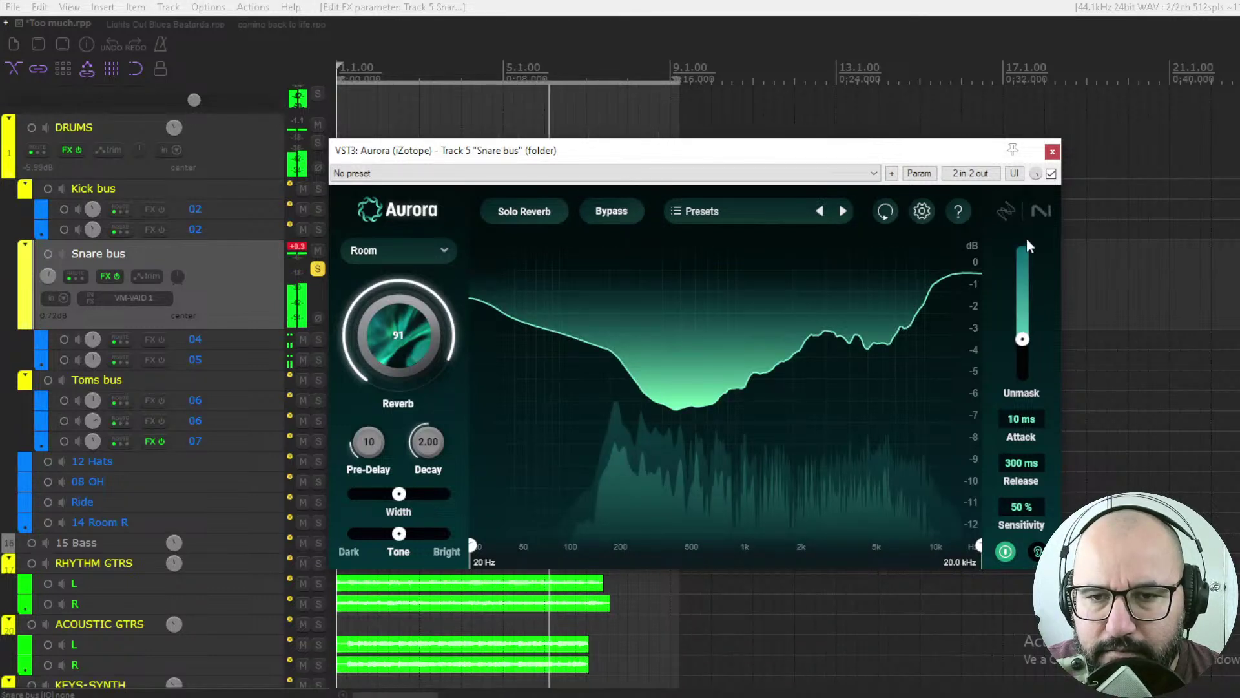
{"action": "left_click", "coordinate": [1051, 174]}
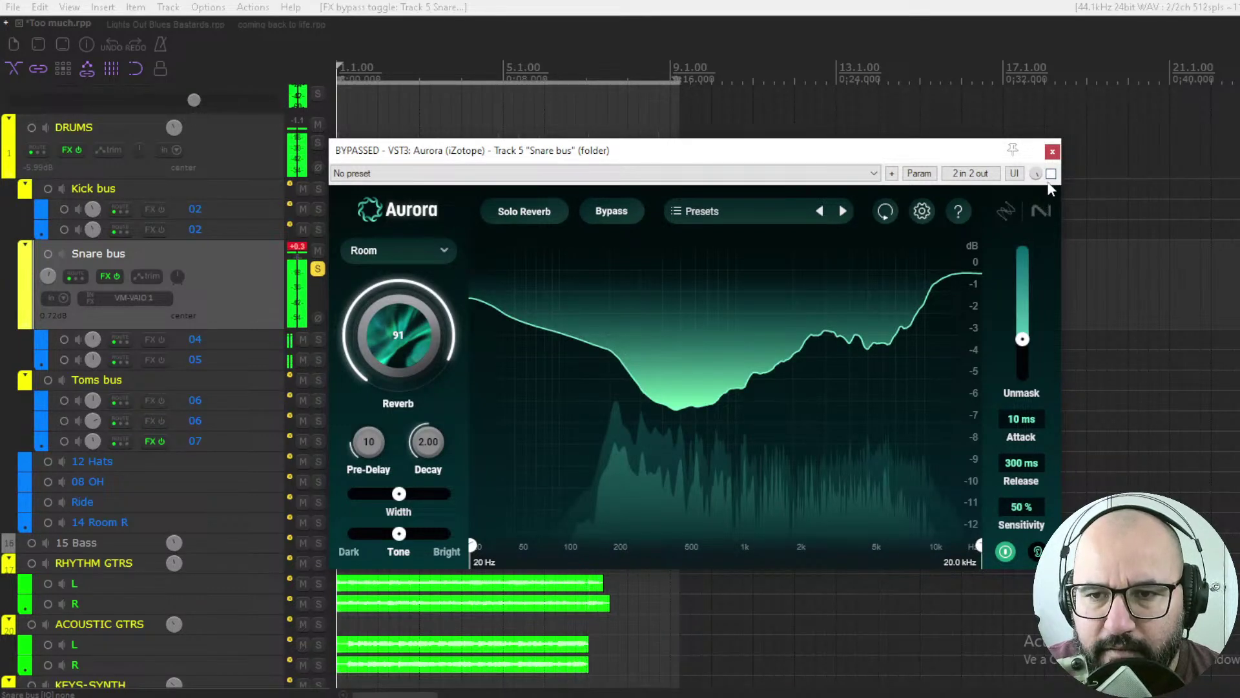
- Shorten the unmasking release to 191 ms and compare the snare with Aurora bypassed and enabled
{"action": "left_click", "coordinate": [1051, 174]}
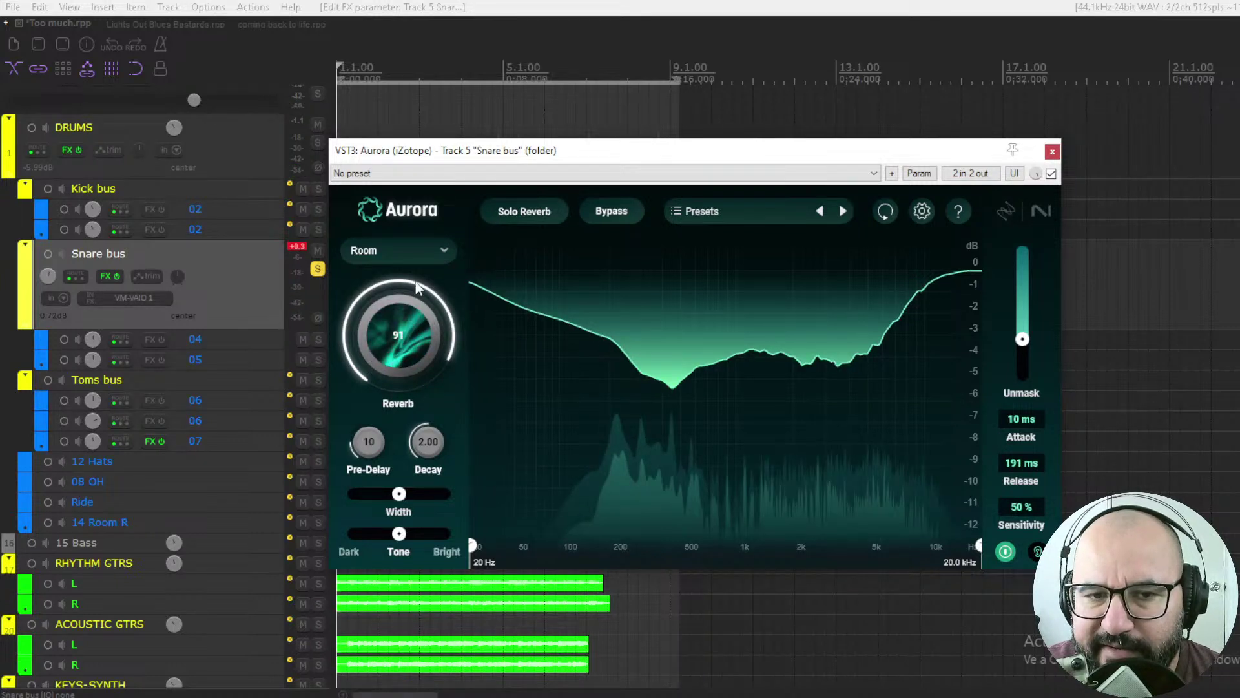
{"action": "key", "text": "space"}
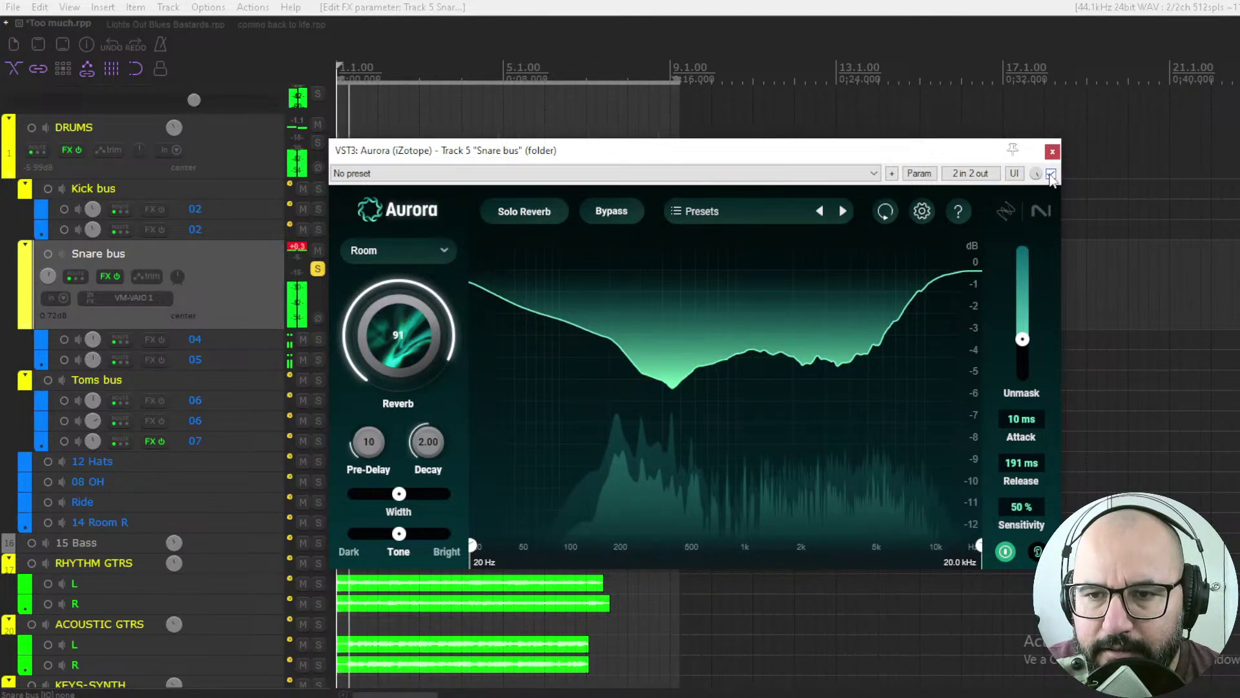
{"action": "left_click", "coordinate": [1051, 175]}
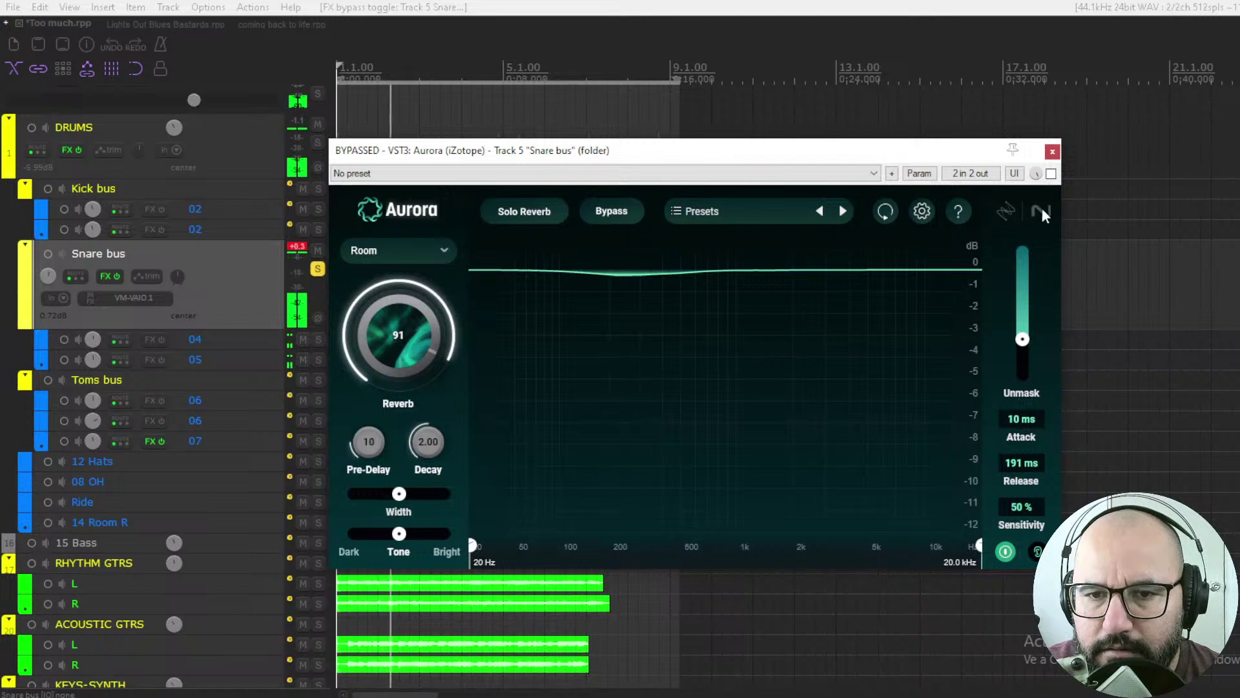
{"action": "left_click", "coordinate": [1052, 174]}
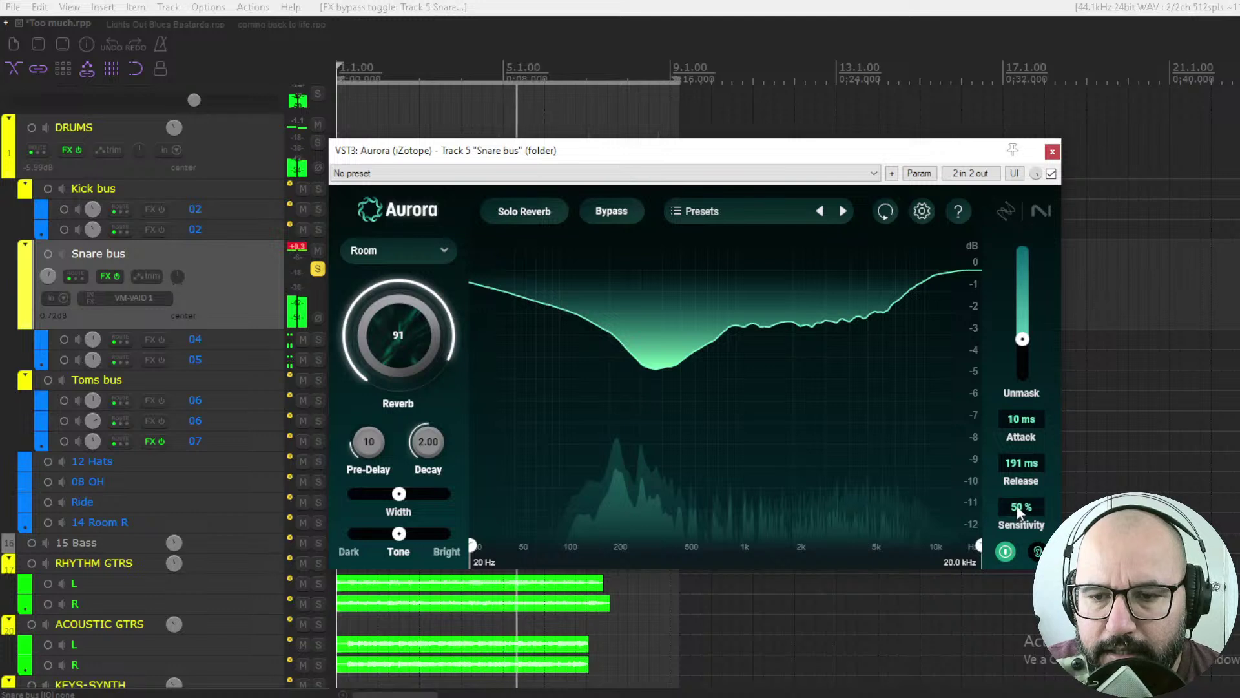
- Try the snare's unmasking Sensitivity at 100% and 78%, and compare it against the bypassed signal
{"action": "left_click", "coordinate": [1021, 394]}
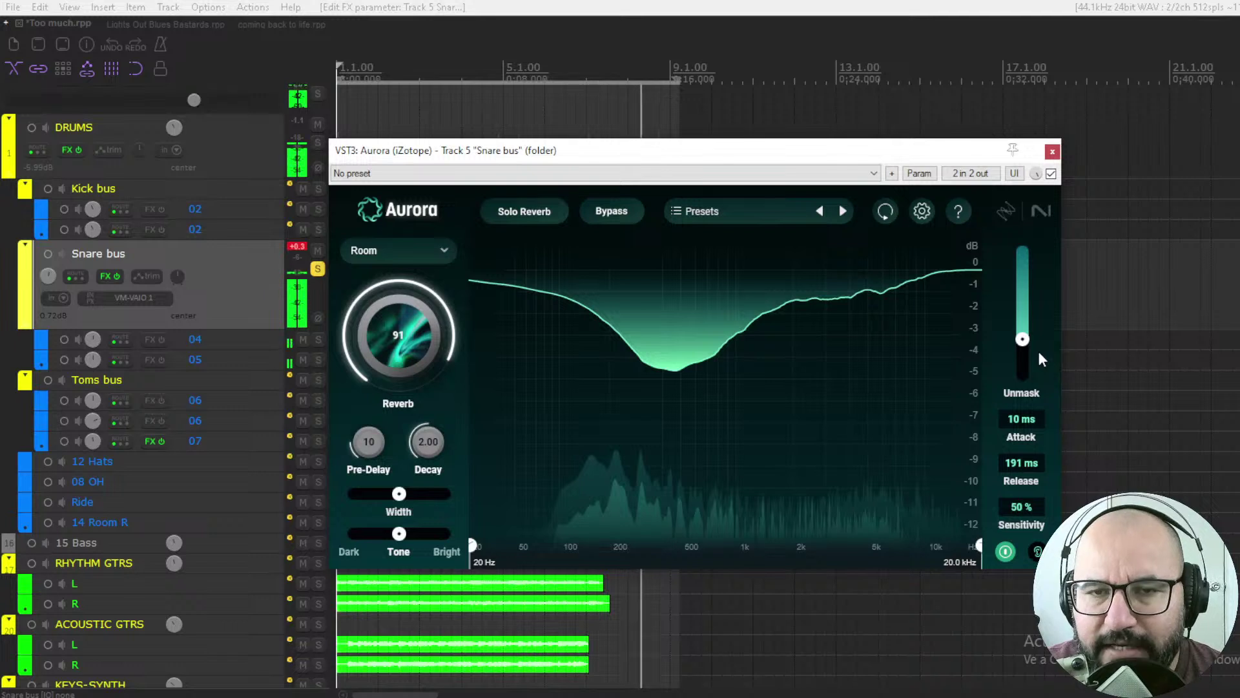
{"action": "mouse_move", "coordinate": [1029, 347]}
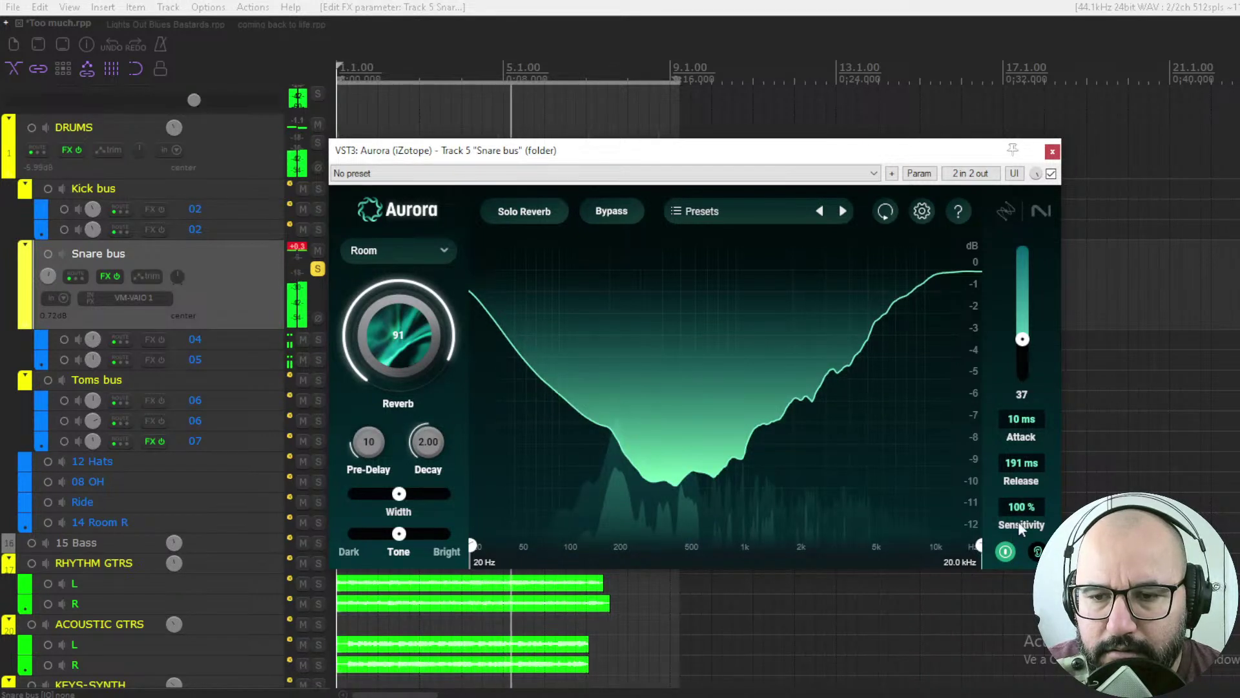
{"action": "scroll", "coordinate": [1019, 509], "scroll_direction": "down", "scroll_amount": 3}
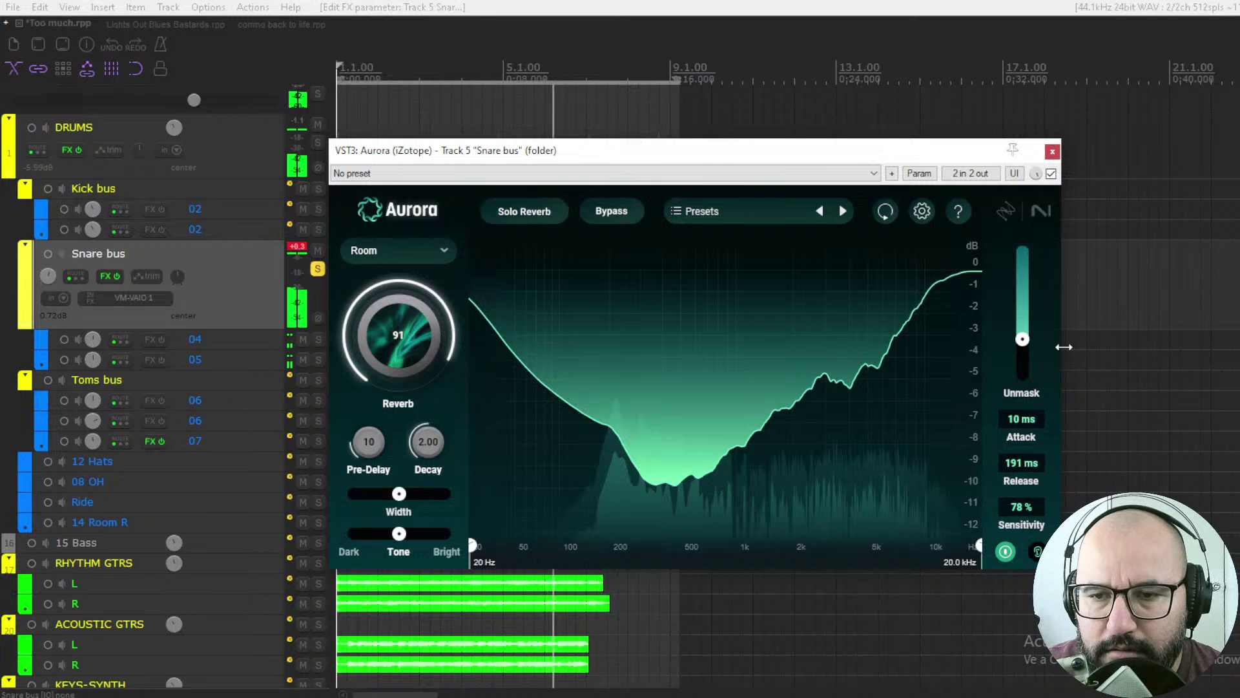
{"action": "left_click", "coordinate": [1051, 174]}
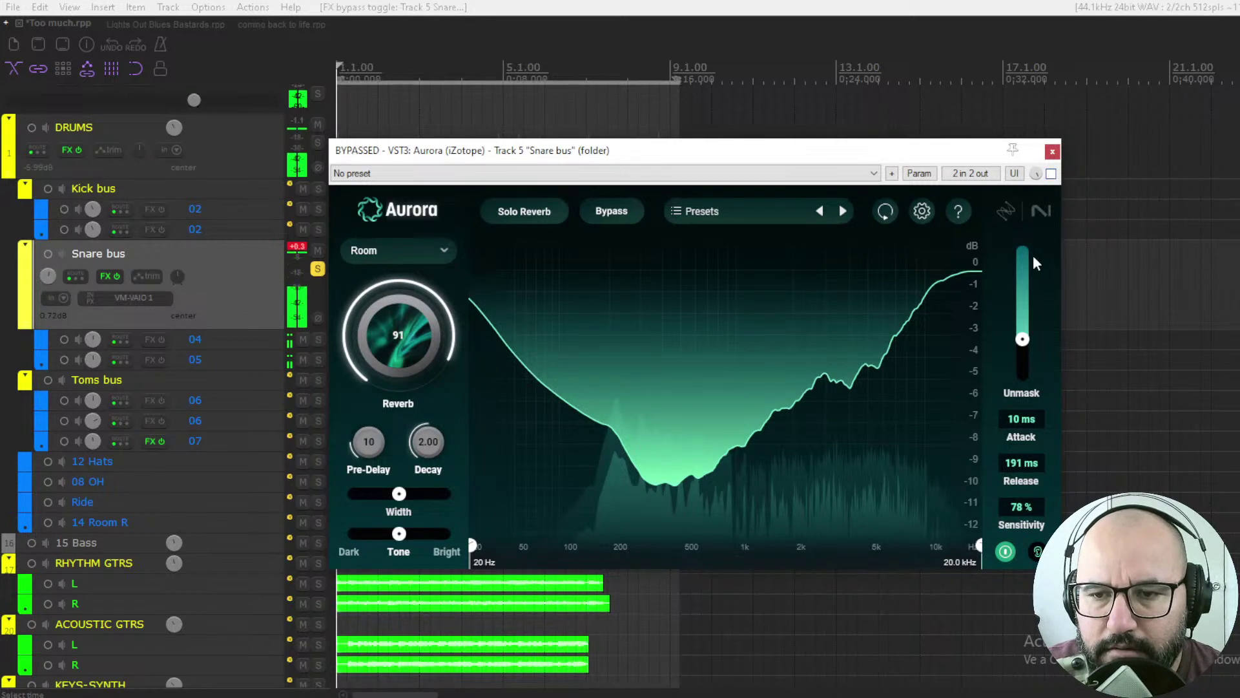
- Lower the snare's unmasking Sensitivity to 26% and the Unmask amount to 0, and compare it against the bypassed signal
{"action": "left_click", "coordinate": [1052, 174]}
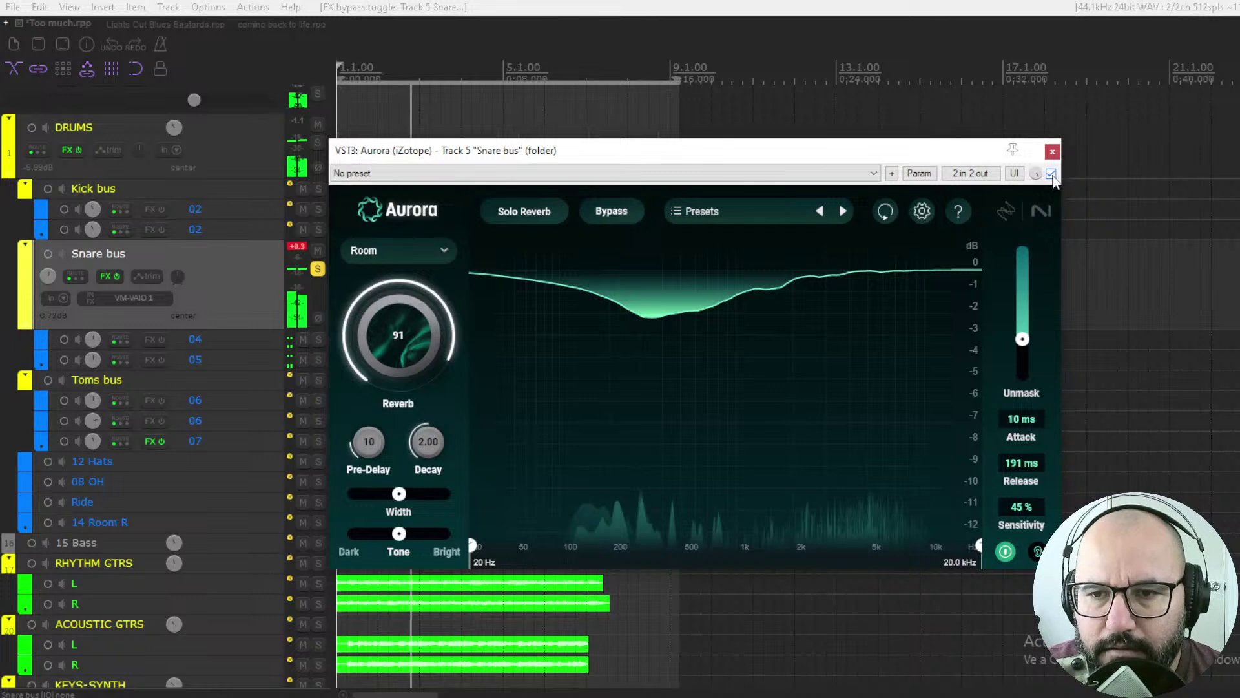
{"action": "left_click_drag", "start_coordinate": [1023, 341], "coordinate": [1022, 251]}
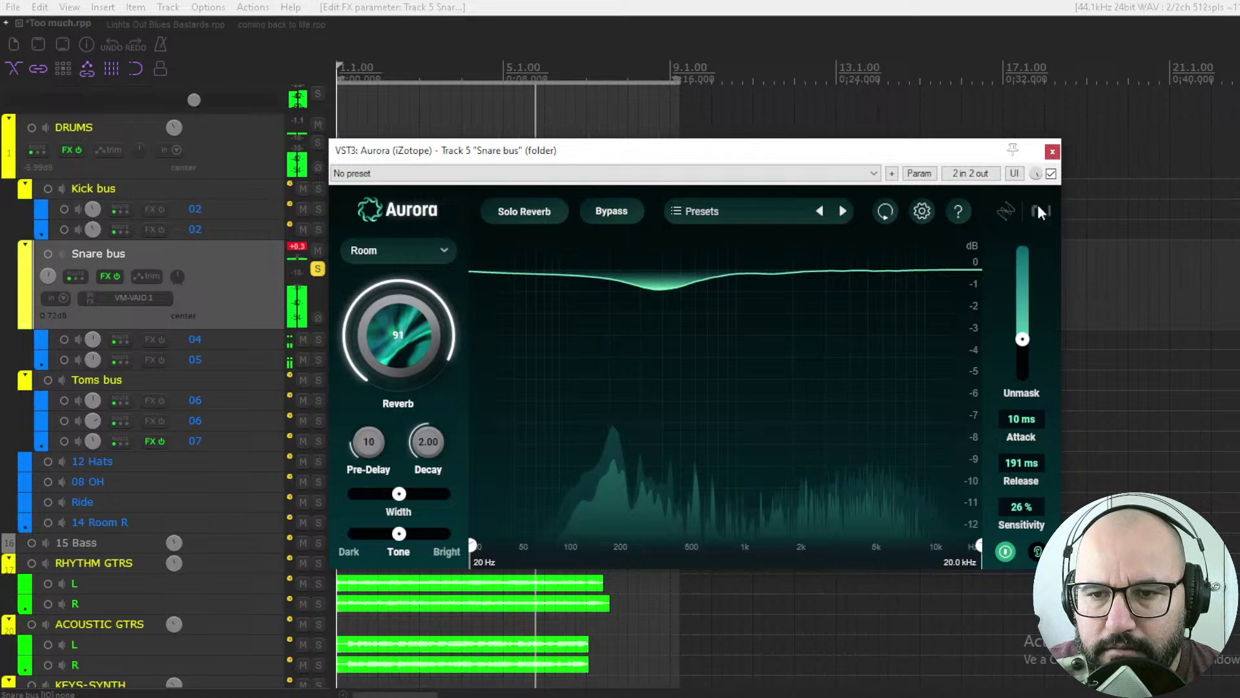
{"action": "mouse_move", "coordinate": [1022, 265]}
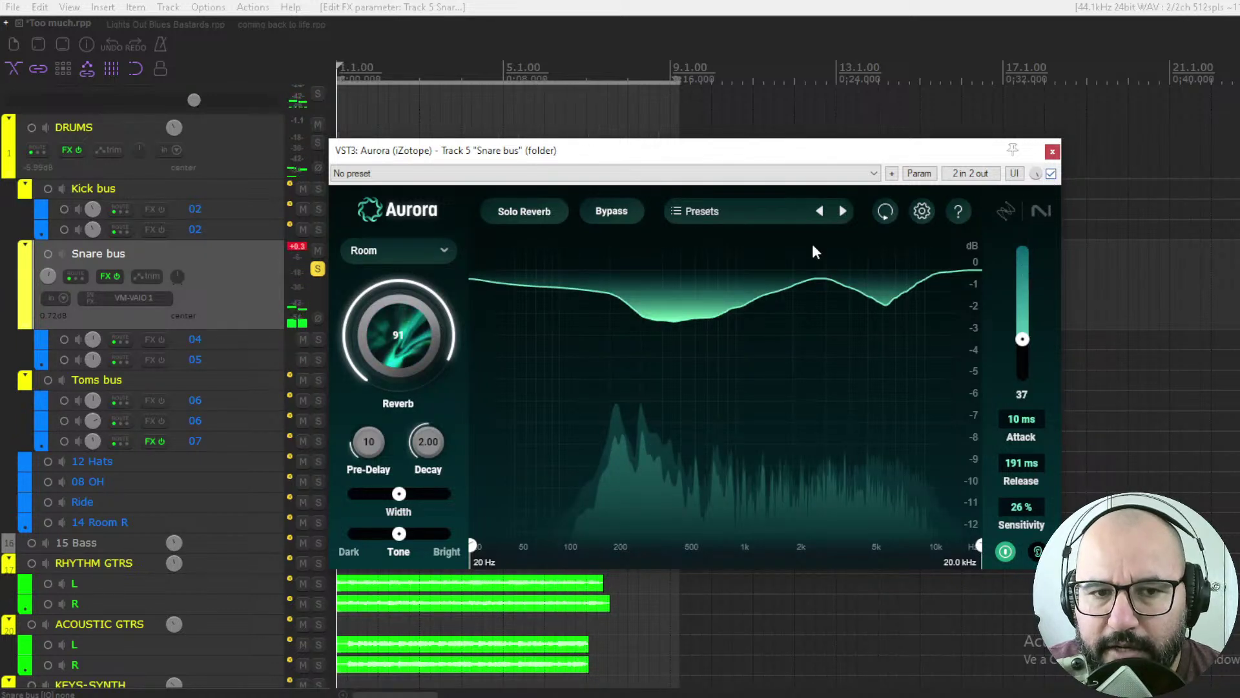
{"action": "left_click", "coordinate": [1051, 173]}
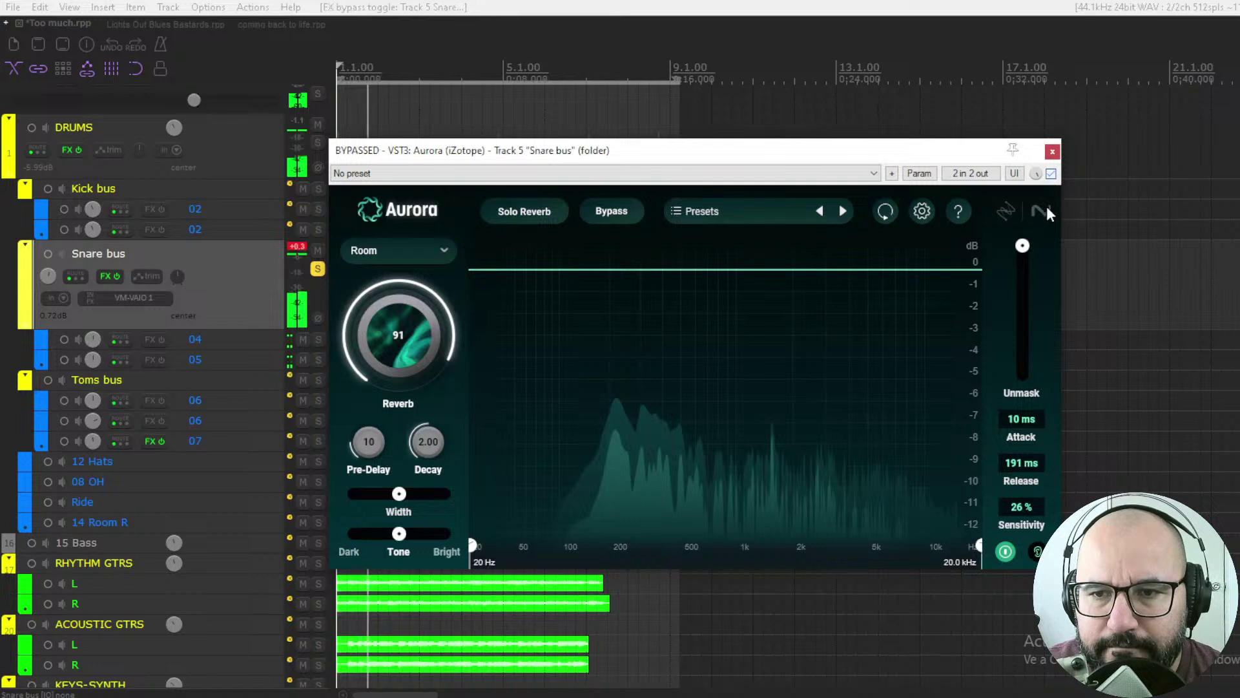
- Switch the solo from the Snare bus to the DRUMS folder, set the snare's Unmask to 28, and compare Aurora bypassed and enabled
{"action": "left_click", "coordinate": [1051, 173]}
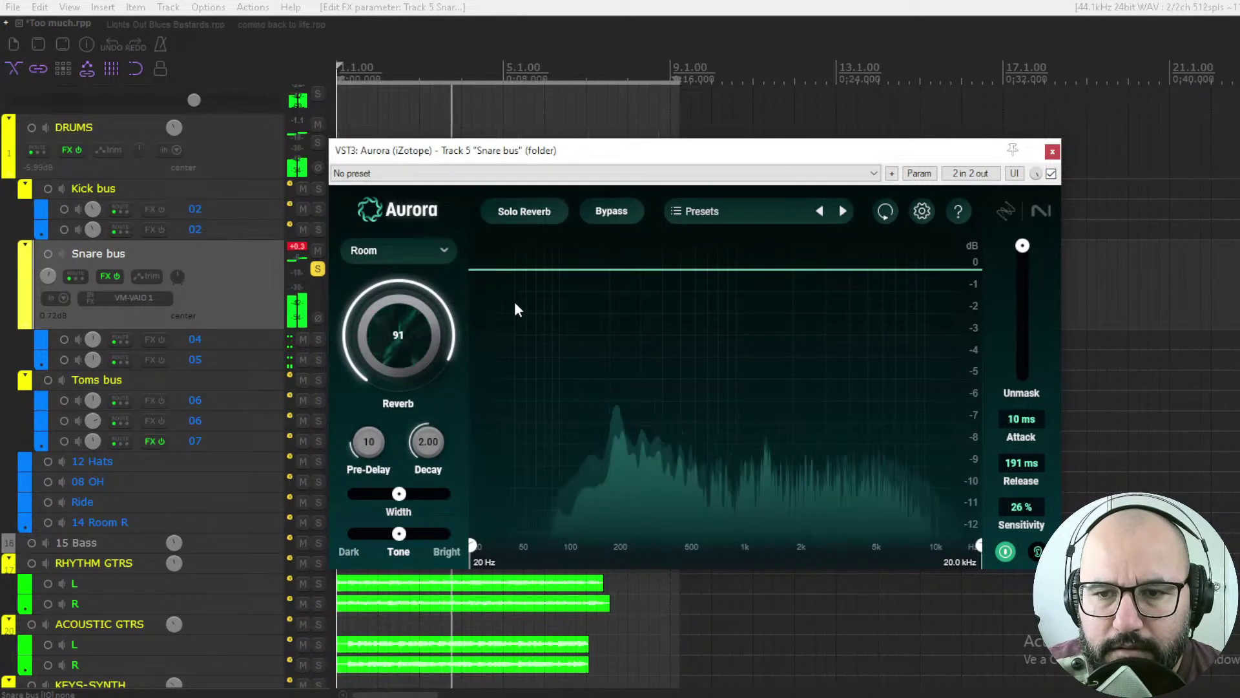
{"action": "left_click", "coordinate": [318, 269]}
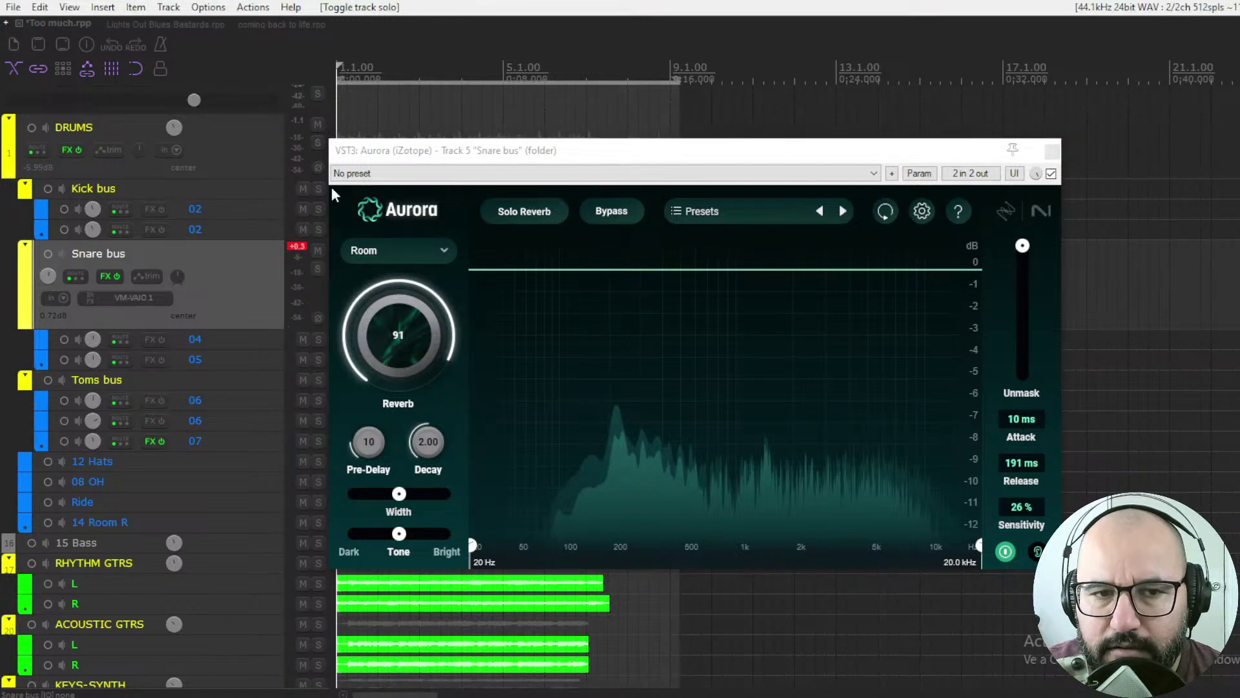
{"action": "left_click", "coordinate": [317, 142]}
{"action": "key", "text": "space"}
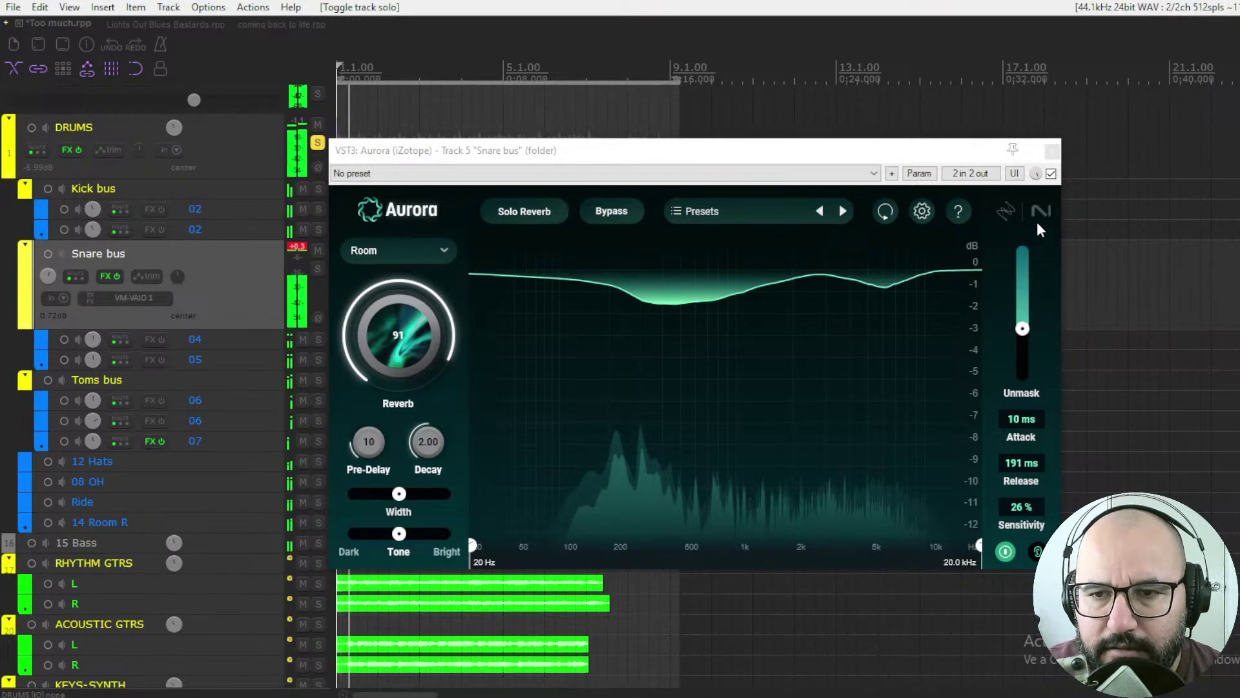
{"action": "left_click", "coordinate": [1051, 173]}
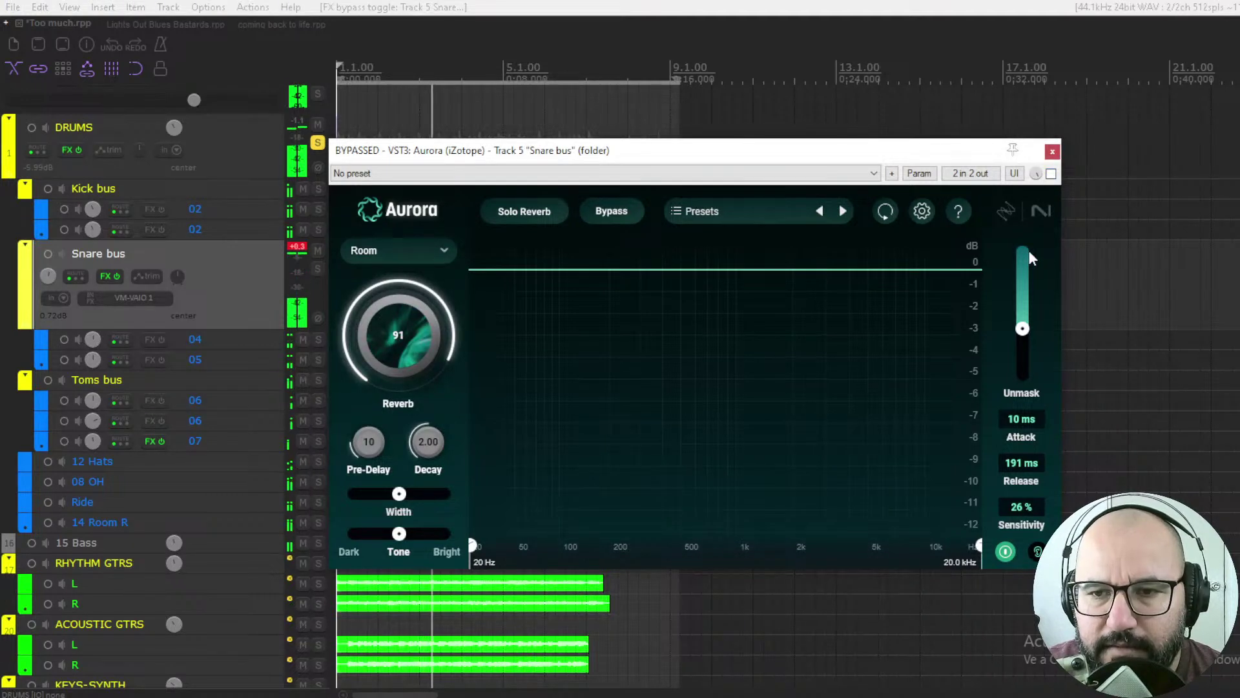
{"action": "left_click", "coordinate": [1051, 173]}
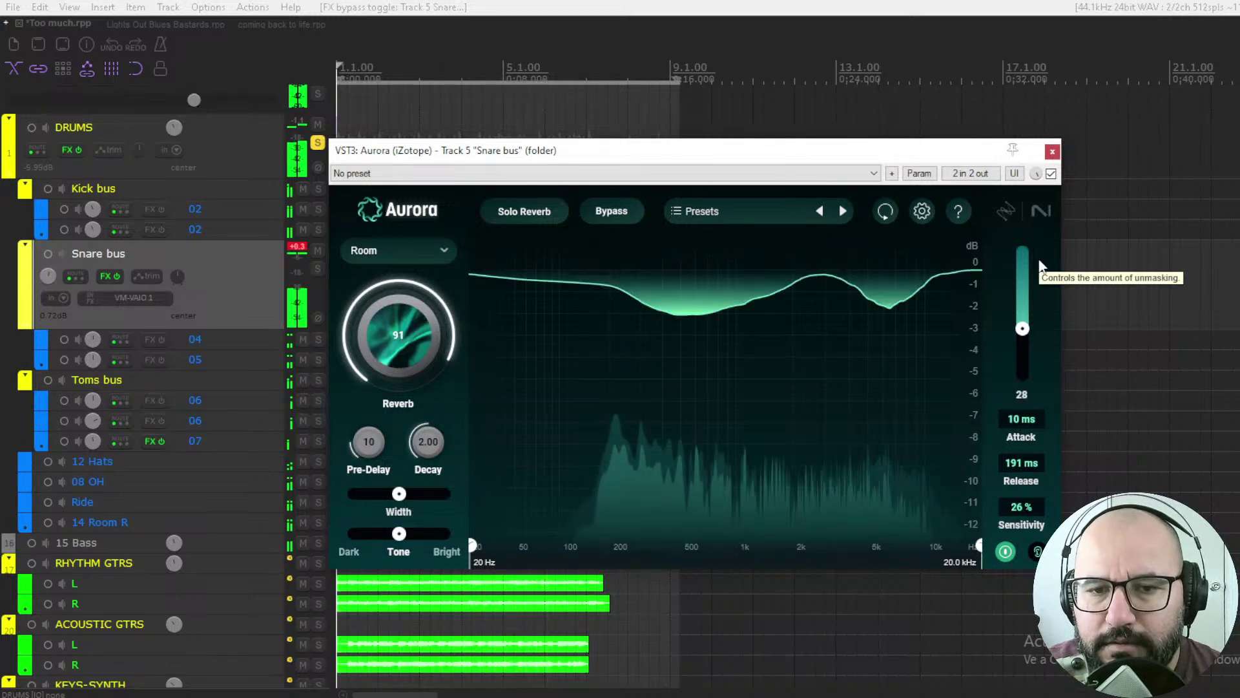
- Stop playback, bypass and close Aurora on the Snare bus, and unsolo the DRUMS folder
{"action": "key", "text": "space"}
{"action": "left_click", "coordinate": [1052, 173]}
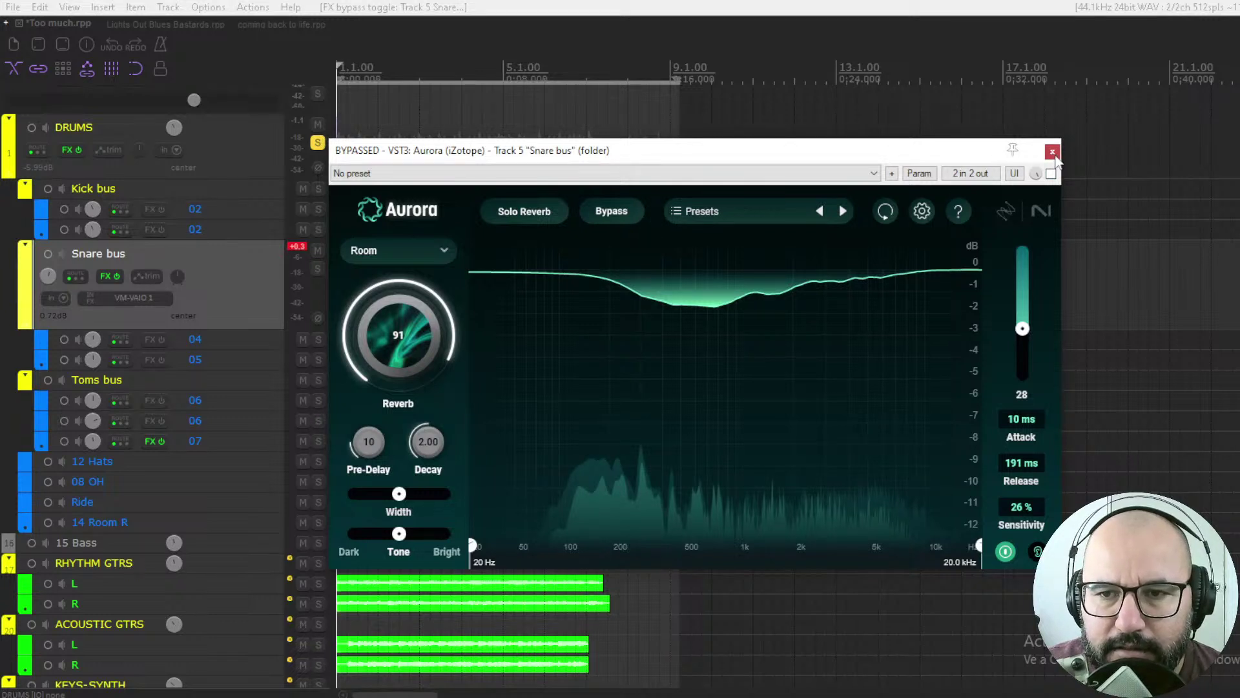
{"action": "key", "text": "Escape"}
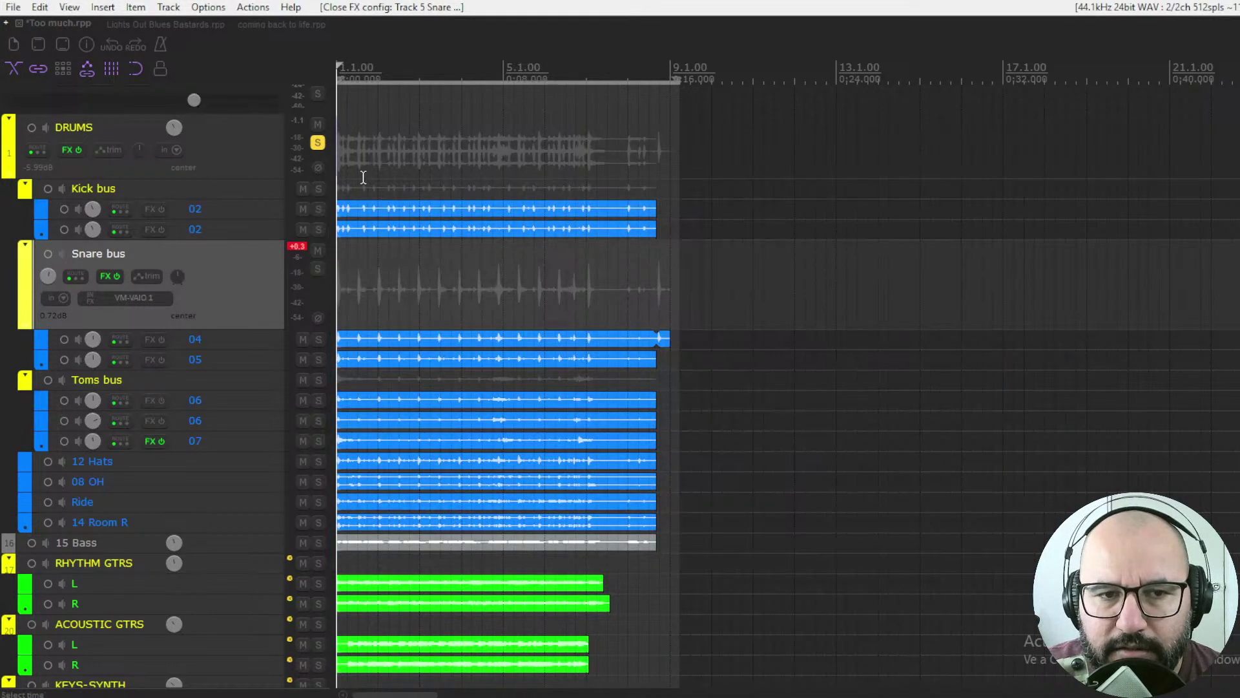
{"action": "left_click", "coordinate": [317, 143]}
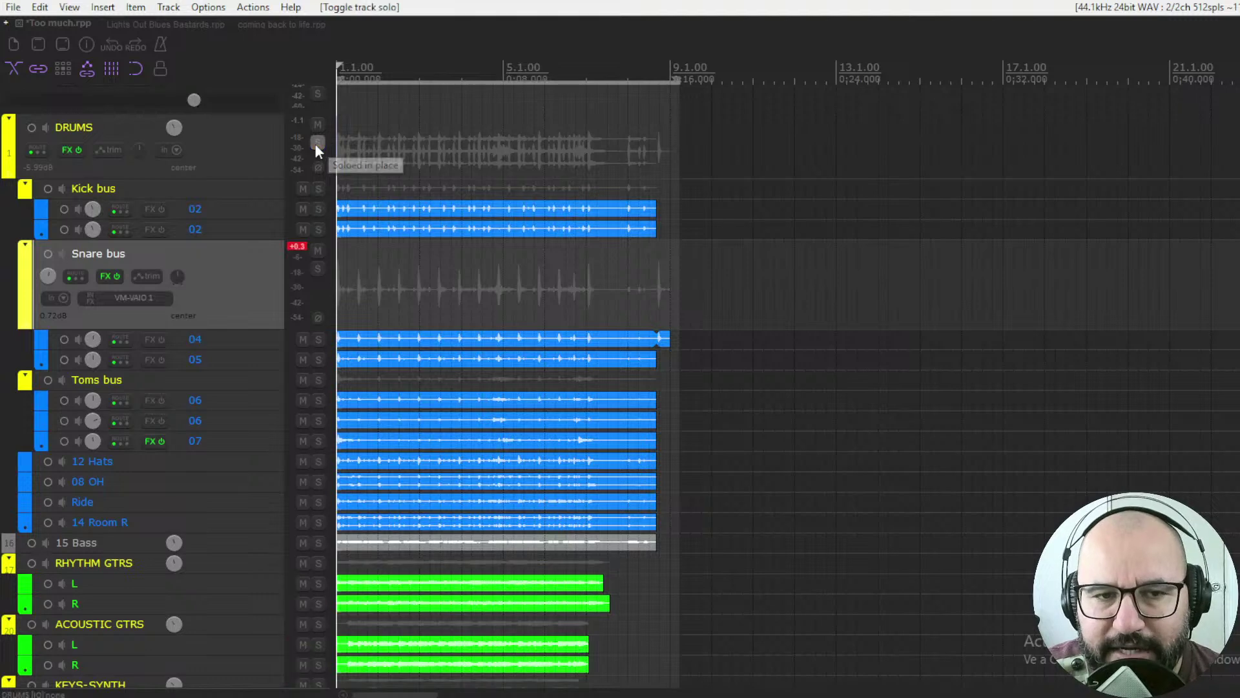
- Solo the VOCALS folder track, play it, and open its Aurora reverb
{"action": "scroll", "coordinate": [274, 266], "scroll_direction": "down", "scroll_amount": 6}
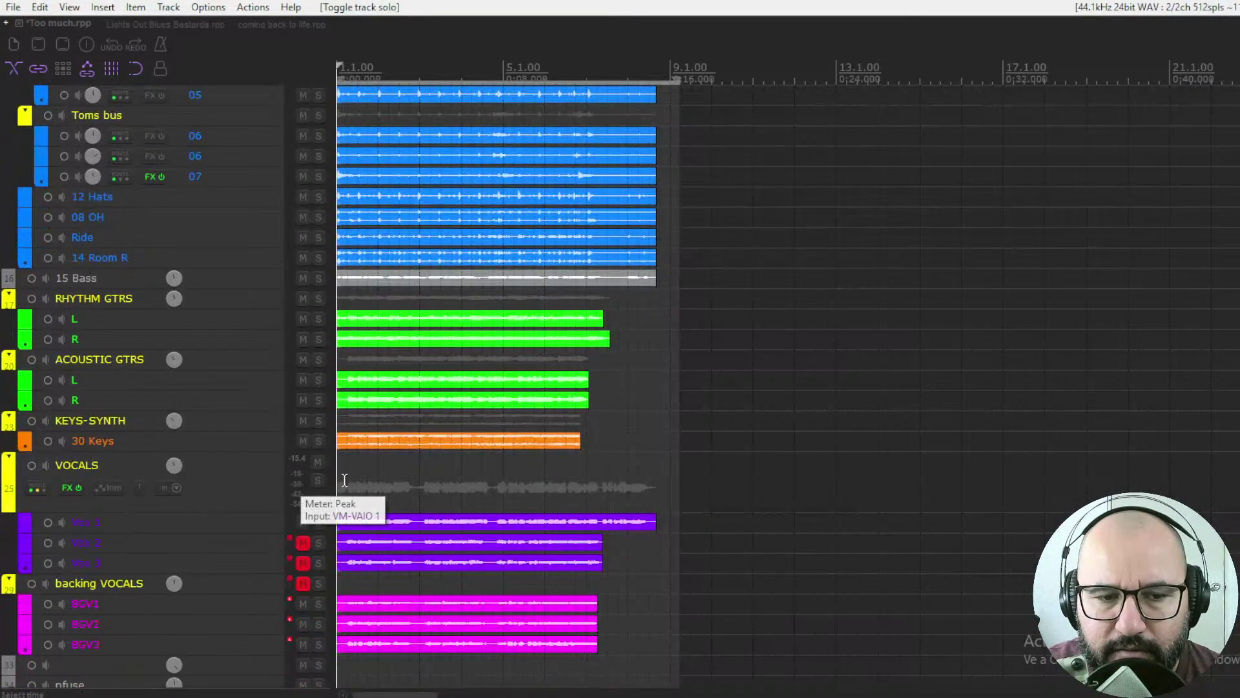
{"action": "left_click", "coordinate": [317, 480]}
{"action": "key", "text": "space"}
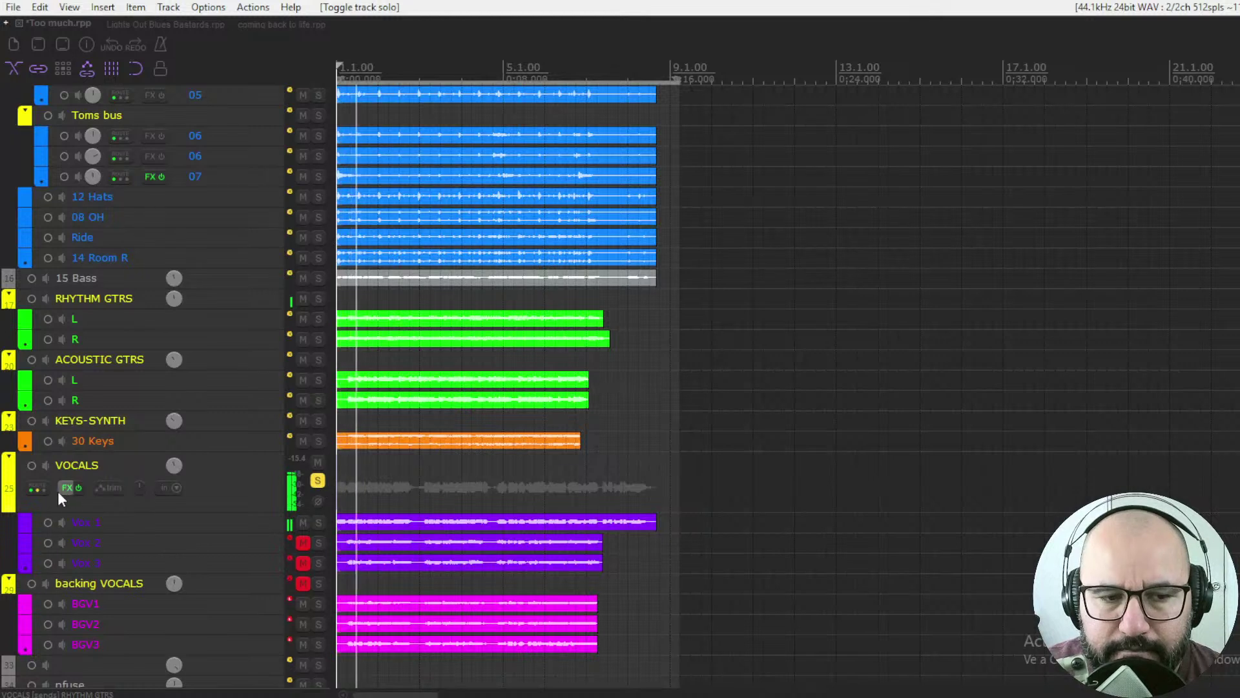
{"action": "right_click", "coordinate": [59, 491]}
{"action": "left_click", "coordinate": [129, 506]}
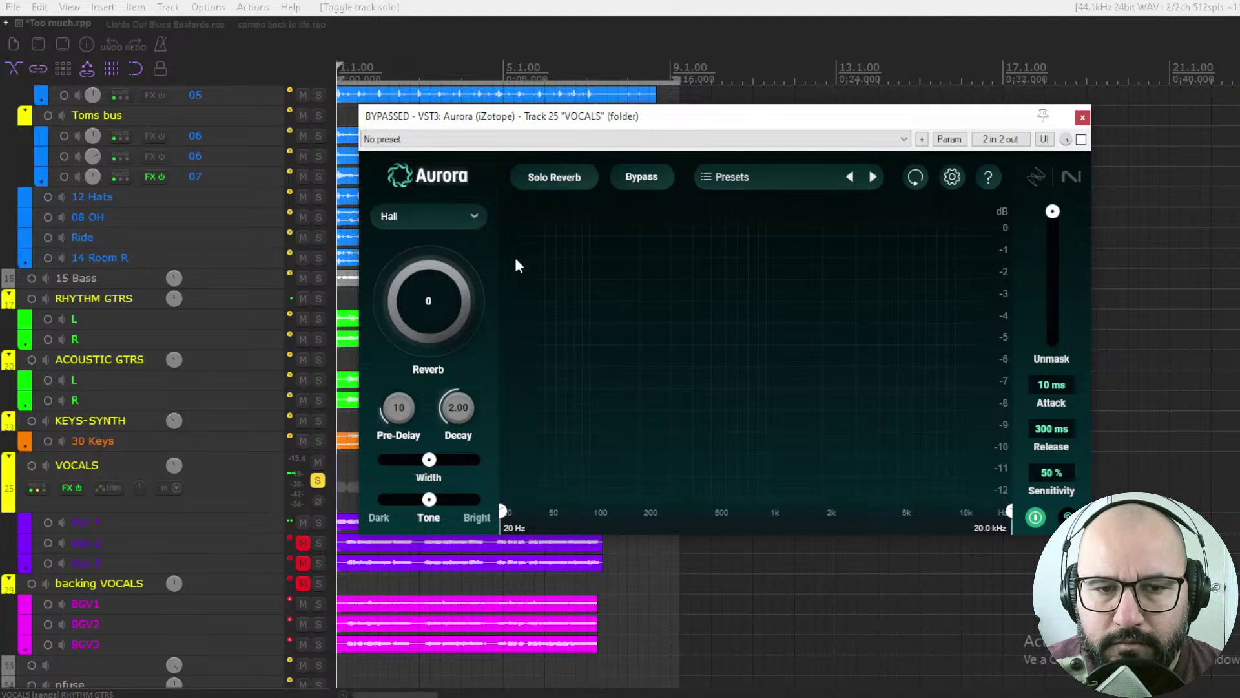
- Set the vocal reverb type to Ambience and enable Aurora during playback
{"action": "left_click", "coordinate": [447, 218]}
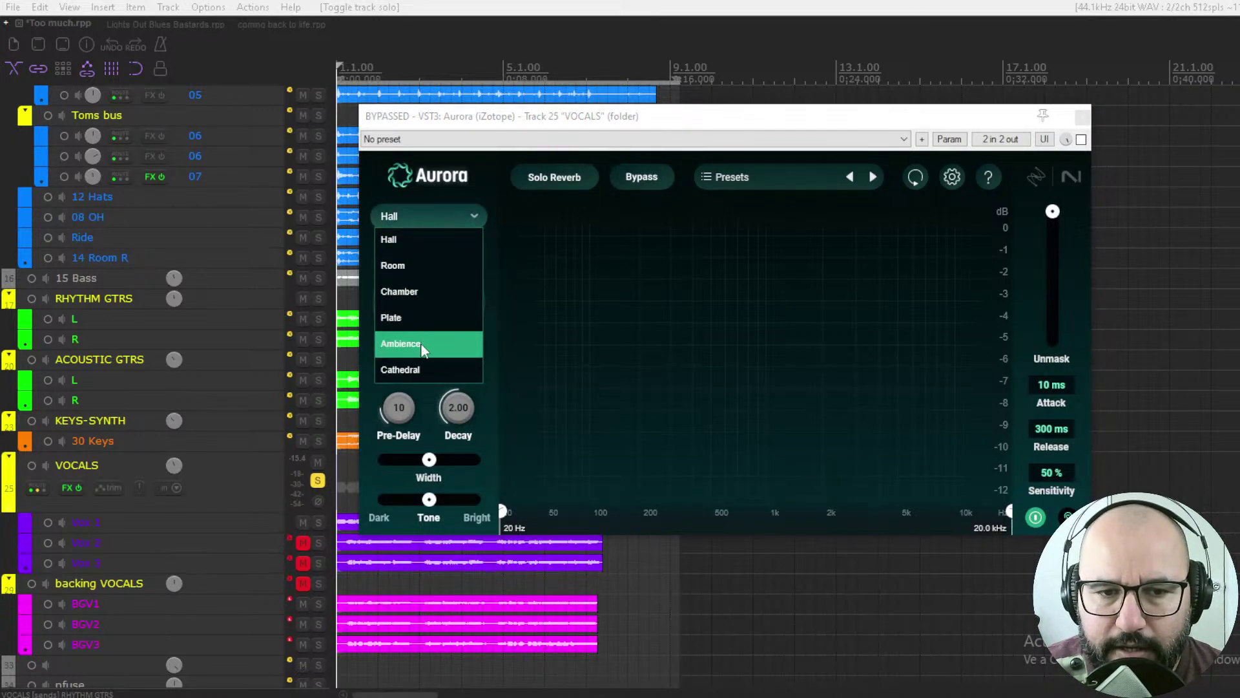
{"action": "key", "text": "Escape"}
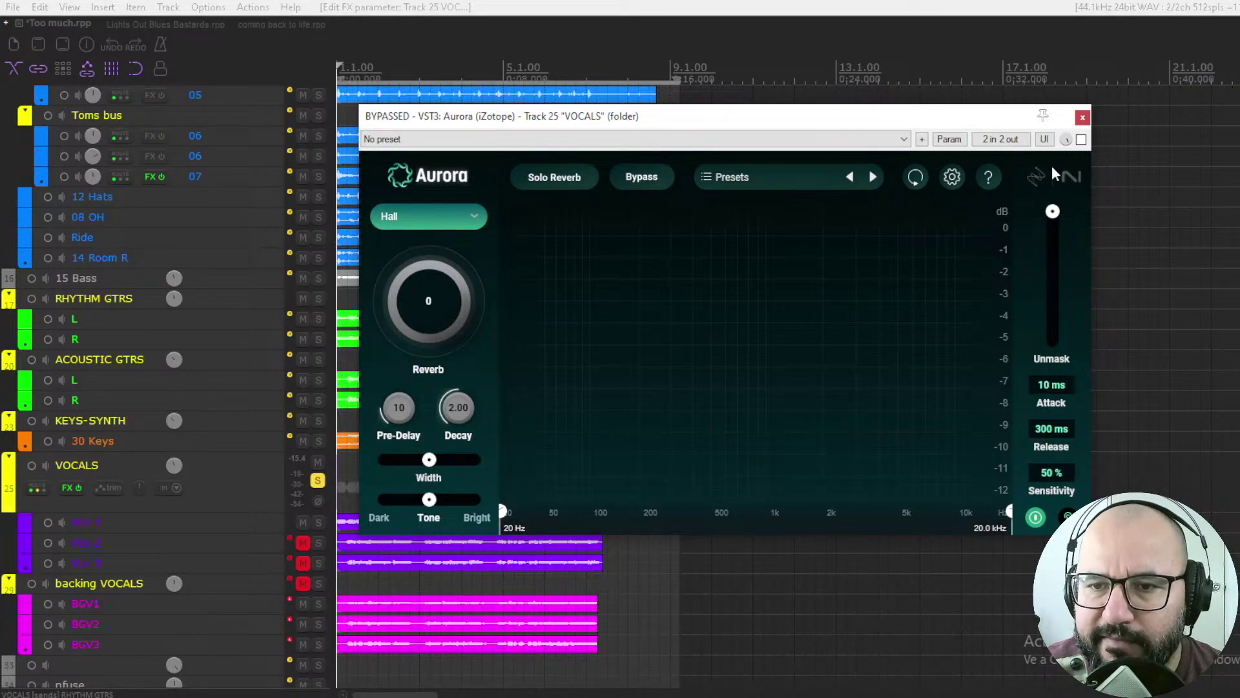
{"action": "key", "text": "space"}
{"action": "left_click", "coordinate": [1081, 139]}
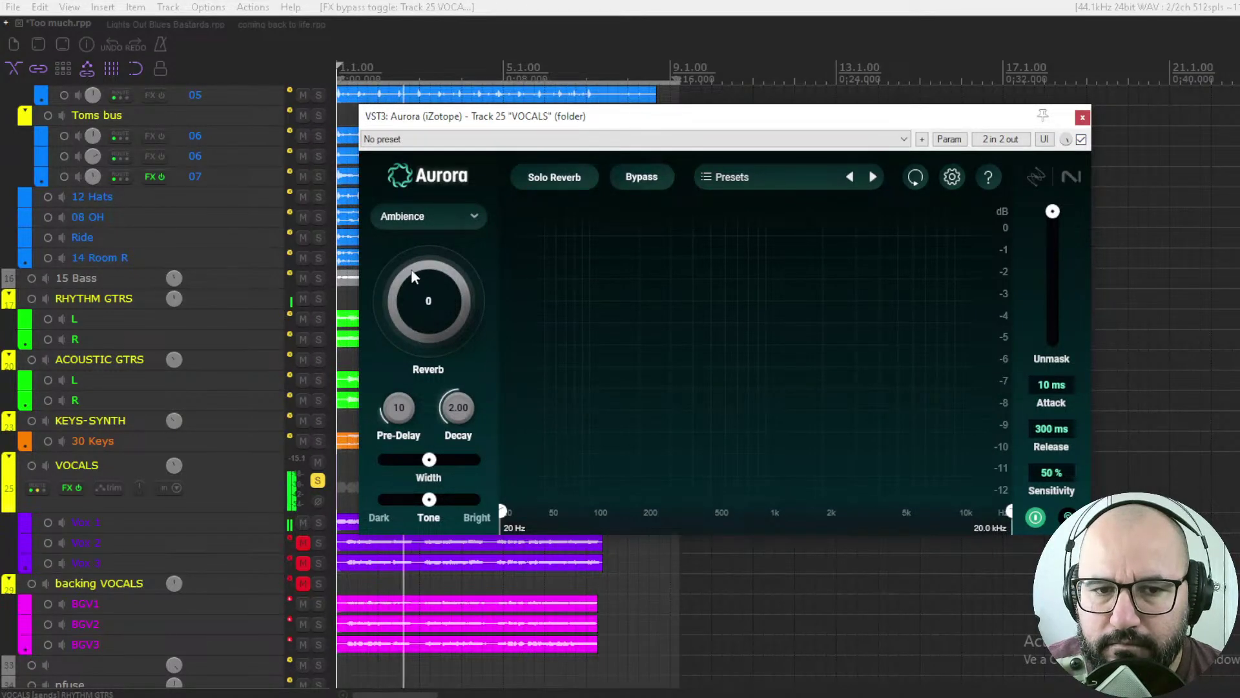
- Raise the vocal Reverb to 59 with a brighter Tone and narrower Width, and compare it against the bypassed signal
{"action": "left_click_drag", "start_coordinate": [433, 302], "coordinate": [438, 279]}
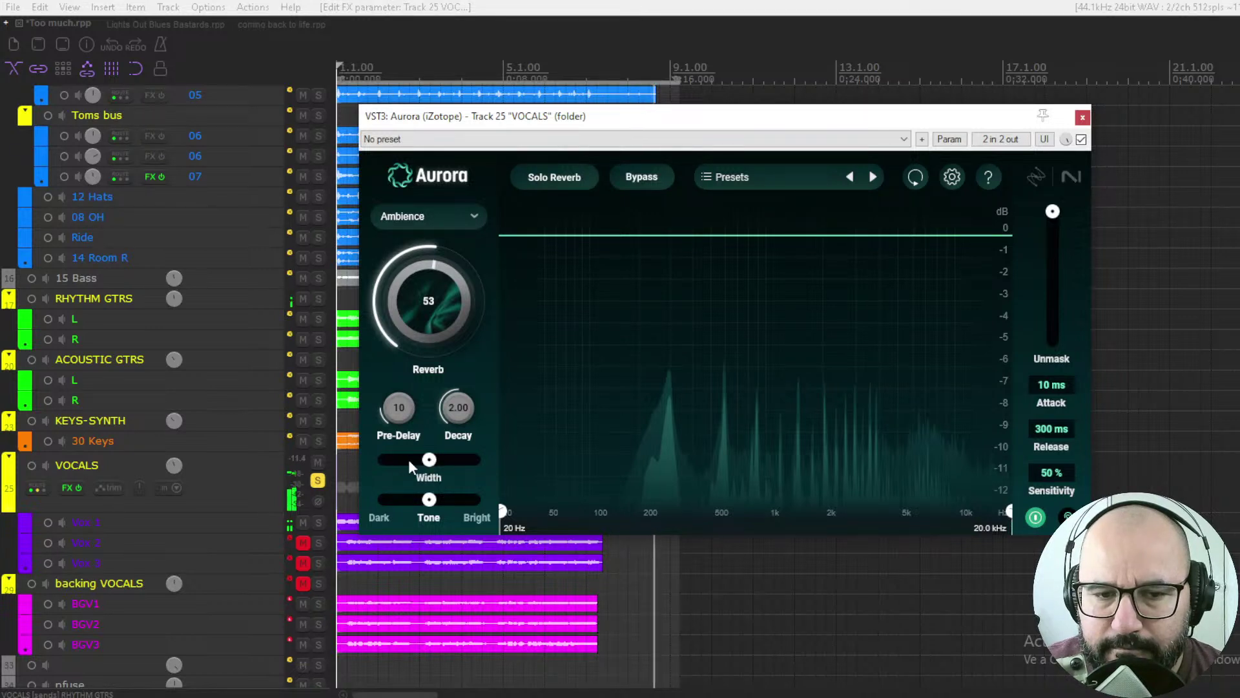
{"action": "left_click_drag", "start_coordinate": [429, 499], "coordinate": [456, 500]}
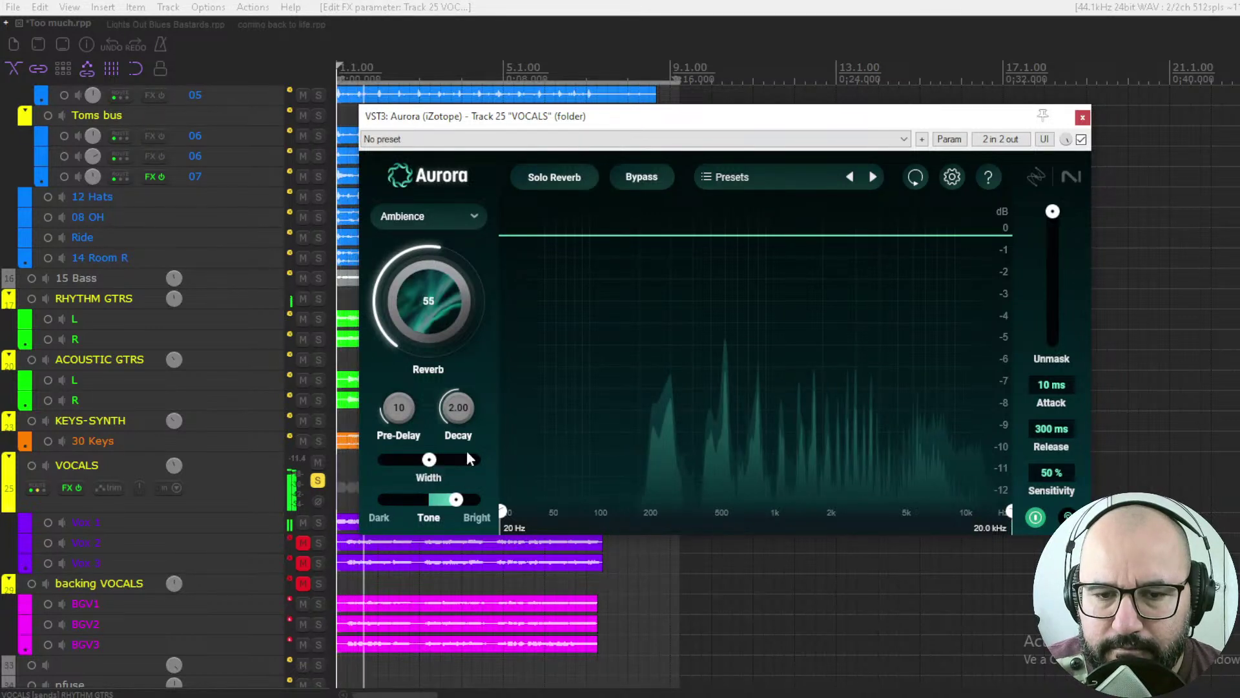
{"action": "left_click", "coordinate": [1081, 140]}
{"action": "left_click", "coordinate": [1081, 140]}
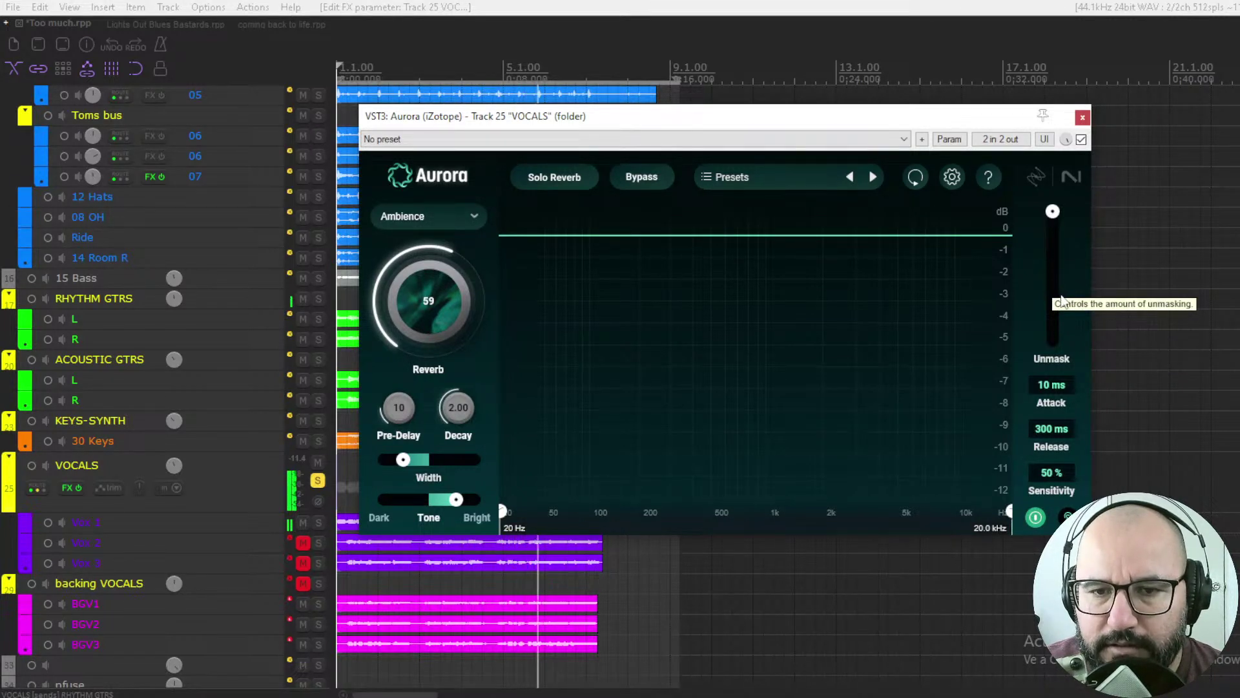
- Set the vocal reverb's Unmask to 19 and compare the vocals with Aurora bypassed and enabled
{"action": "left_click", "coordinate": [1054, 284]}
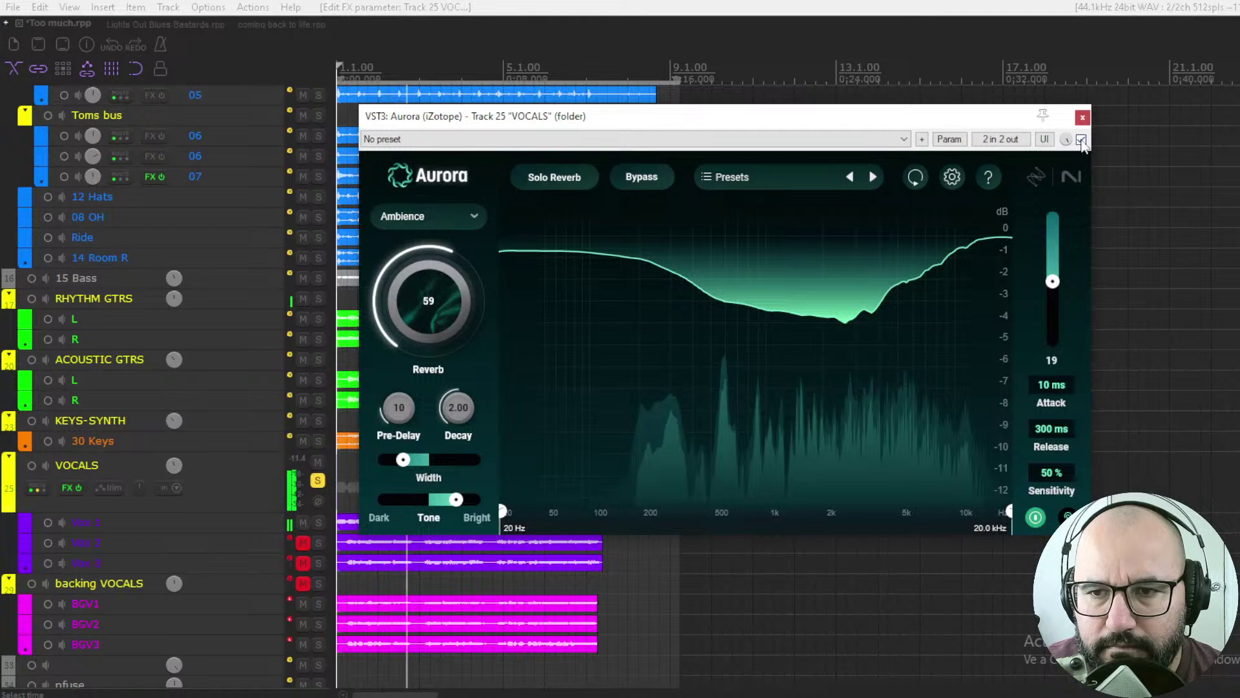
{"action": "left_click", "coordinate": [1080, 140]}
{"action": "left_click", "coordinate": [1081, 139]}
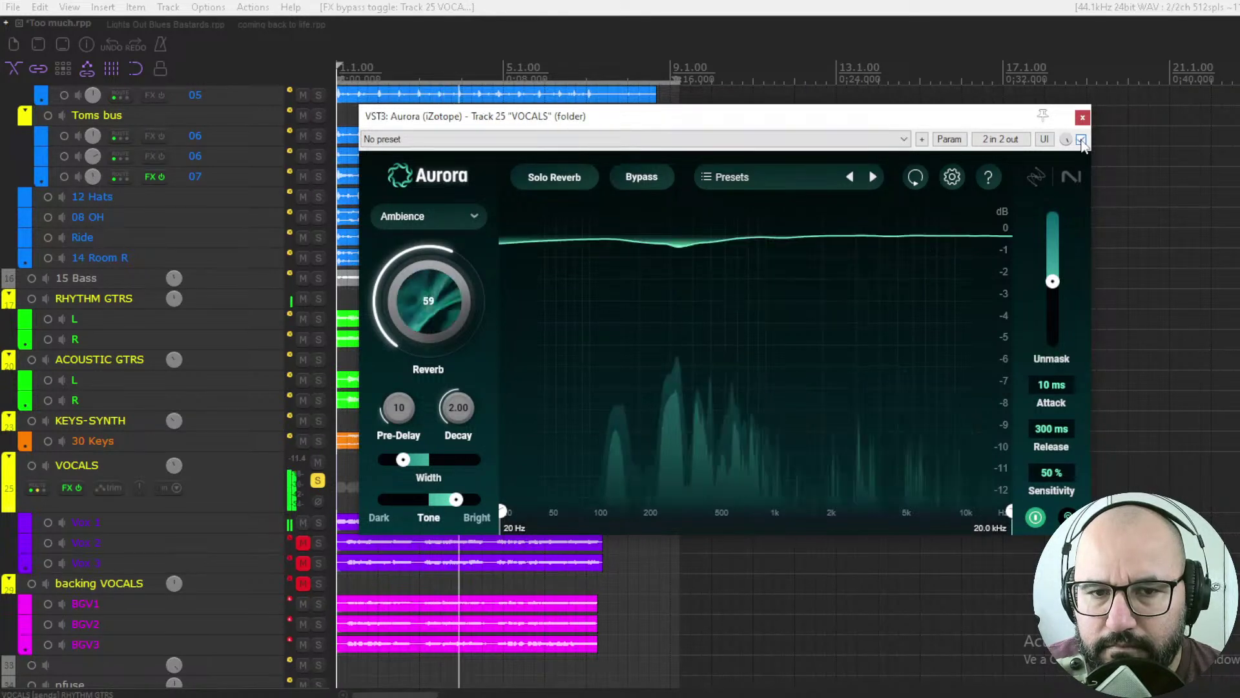
- Raise the vocal reverb's Unmask to 31 and compare the soloed vocals against the bypassed signal
{"action": "left_click", "coordinate": [1052, 281]}
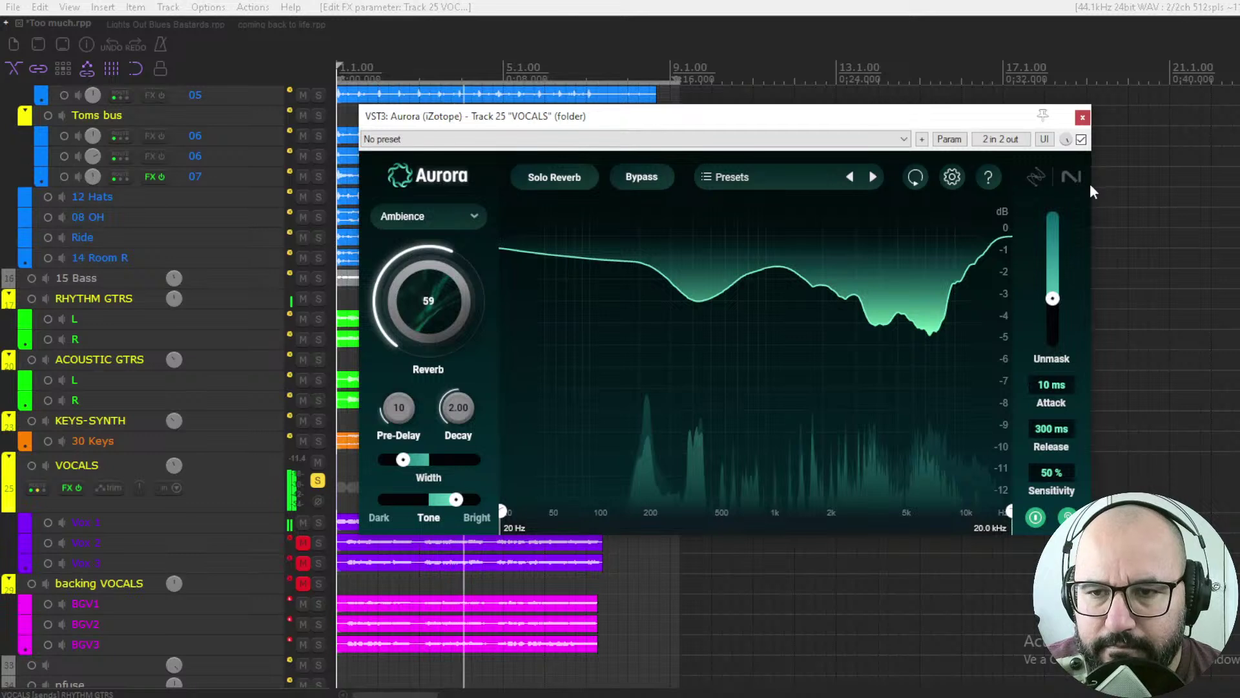
{"action": "left_click", "coordinate": [1082, 140]}
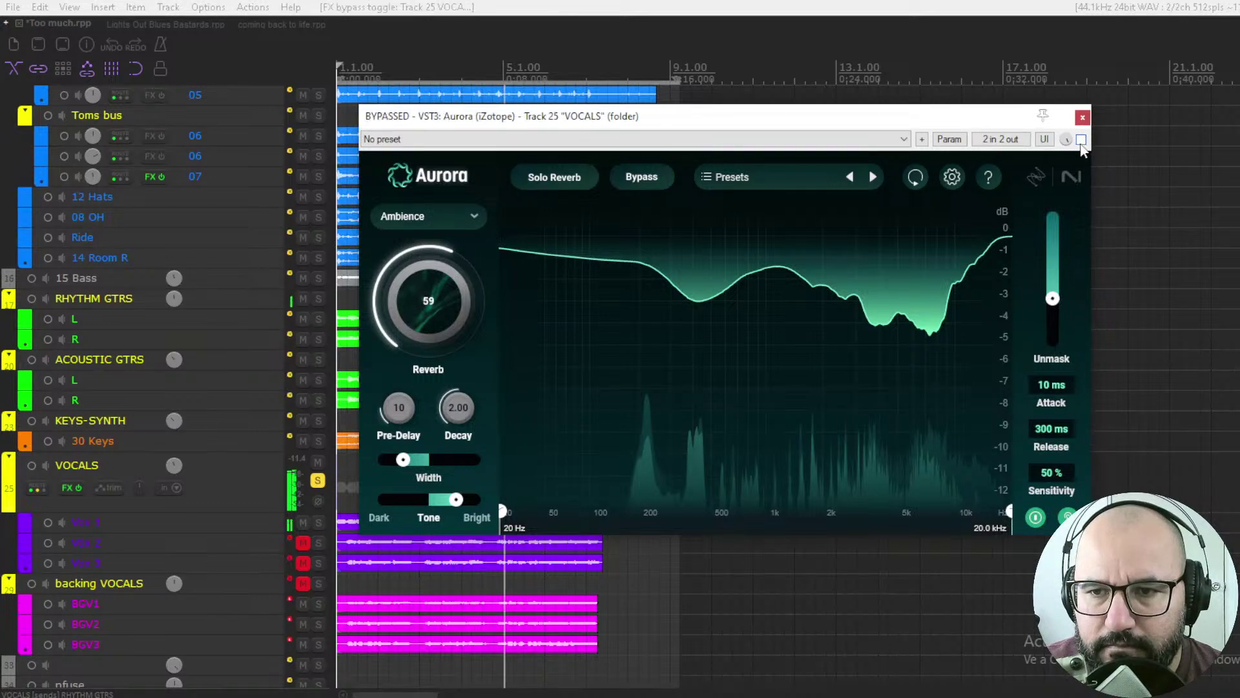
{"action": "left_click", "coordinate": [1081, 140]}
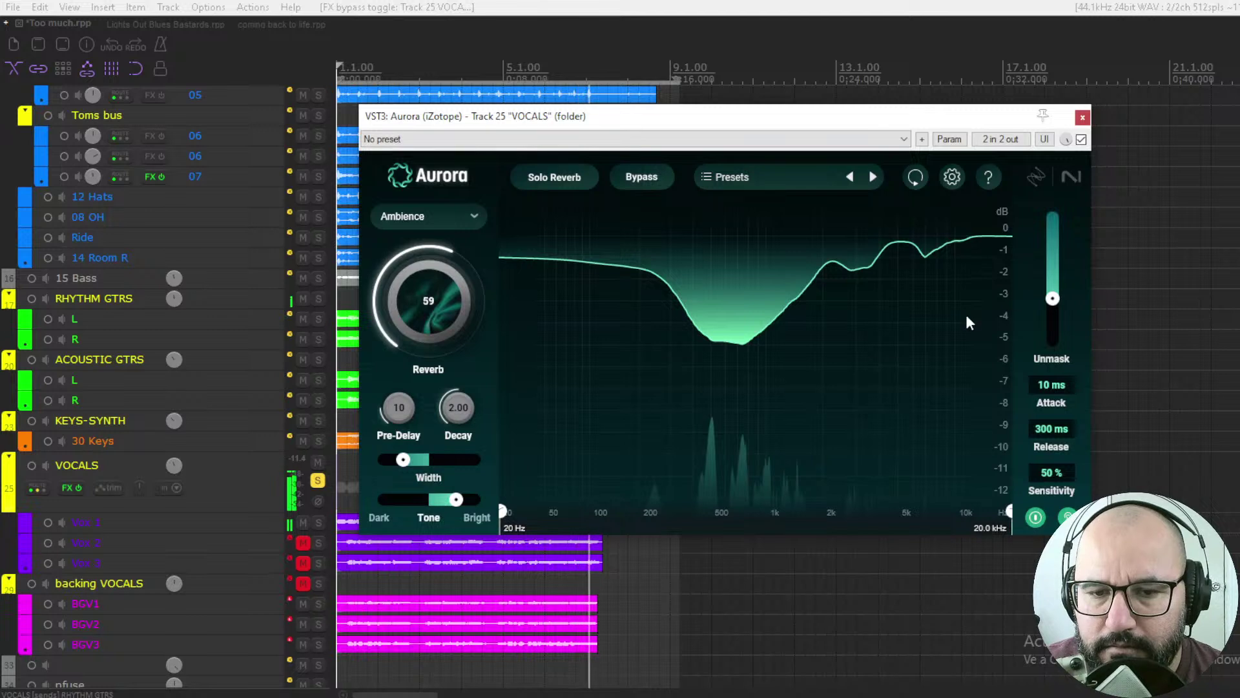
- Unsolo the VOCALS track and compare its Aurora reverb bypassed and enabled within the full mix
{"action": "left_click", "coordinate": [320, 481]}
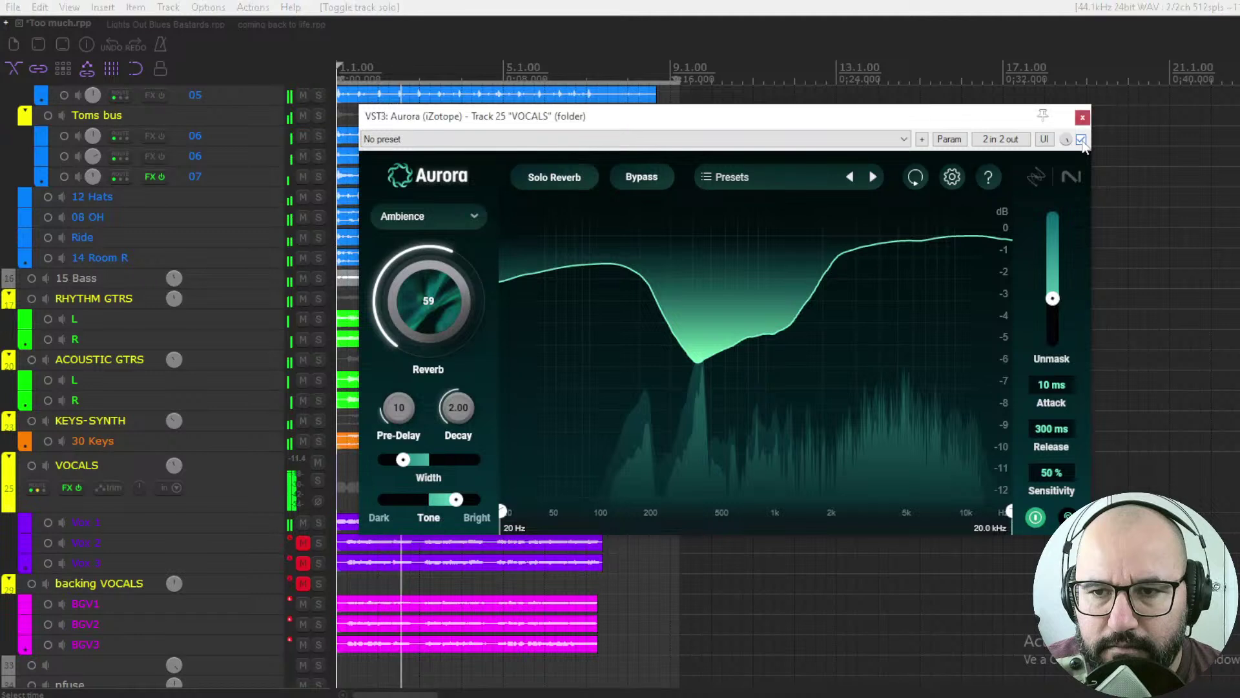
{"action": "left_click", "coordinate": [1081, 140]}
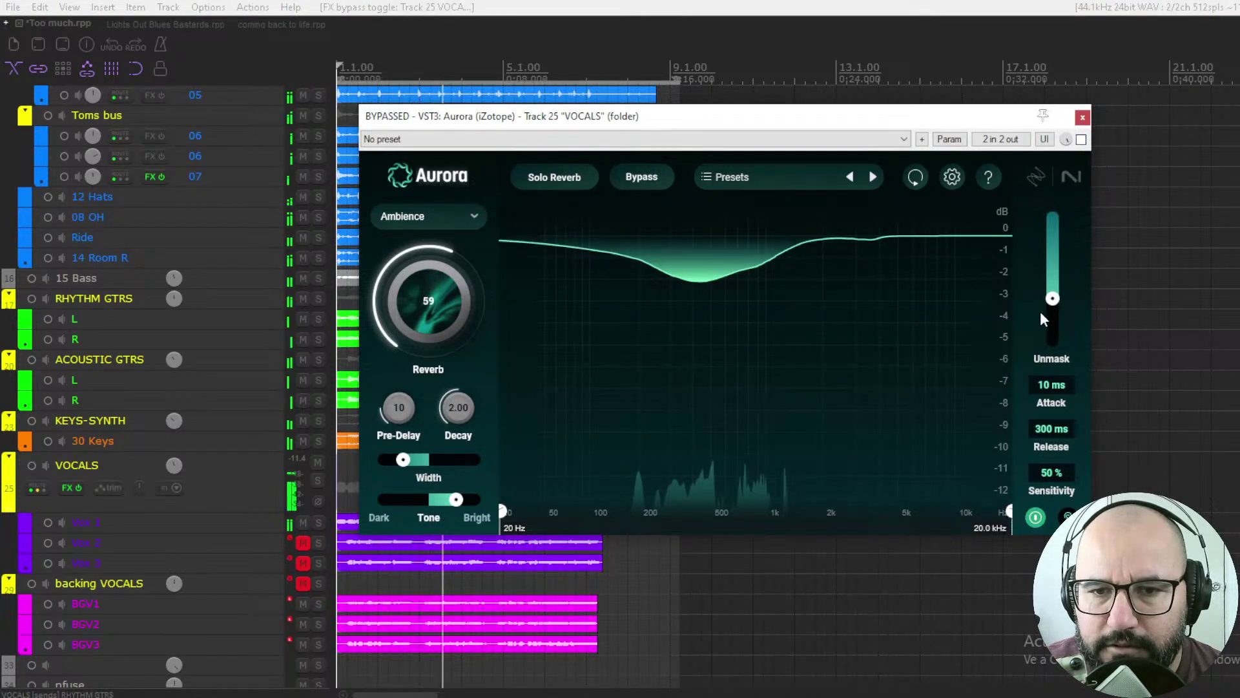
{"action": "left_click", "coordinate": [1081, 140]}
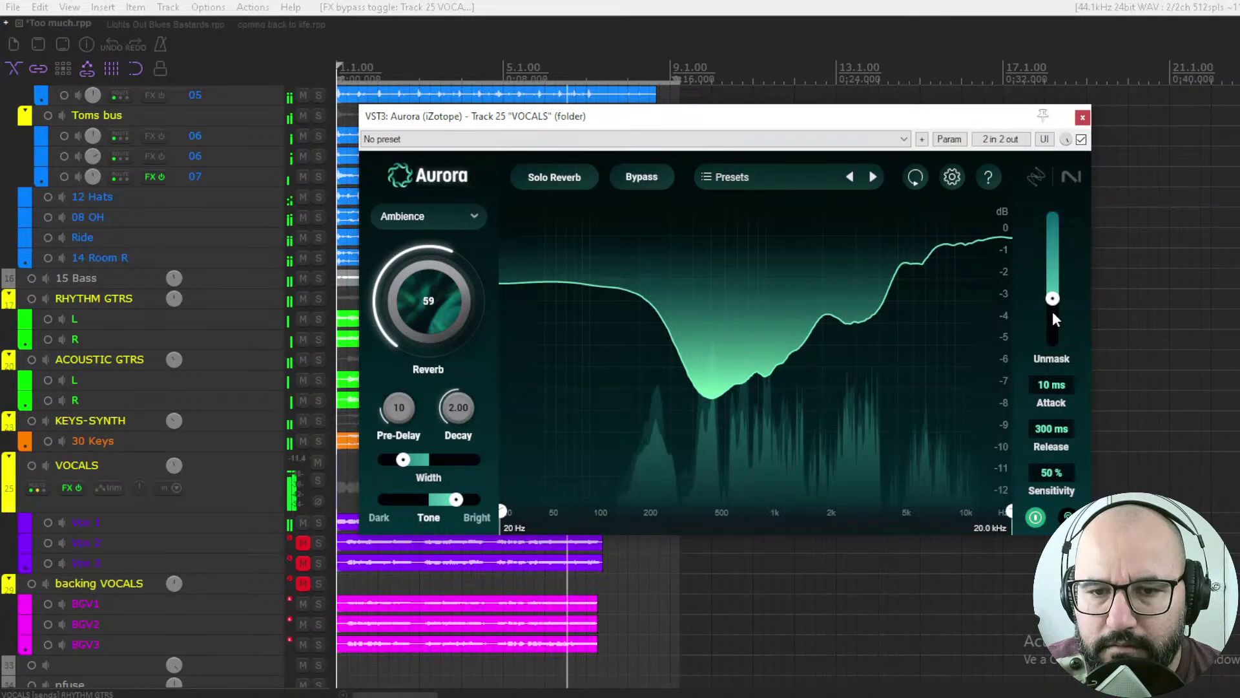
{"action": "mouse_move", "coordinate": [1054, 318]}
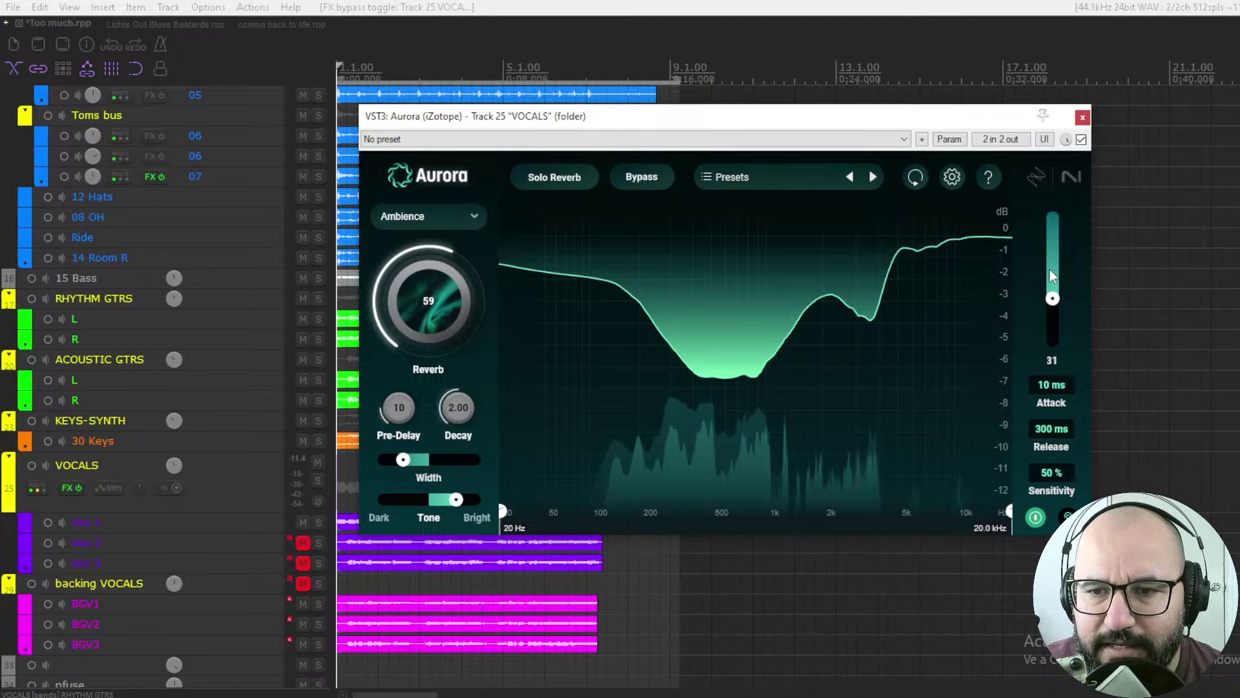
{"action": "key", "text": "space"}
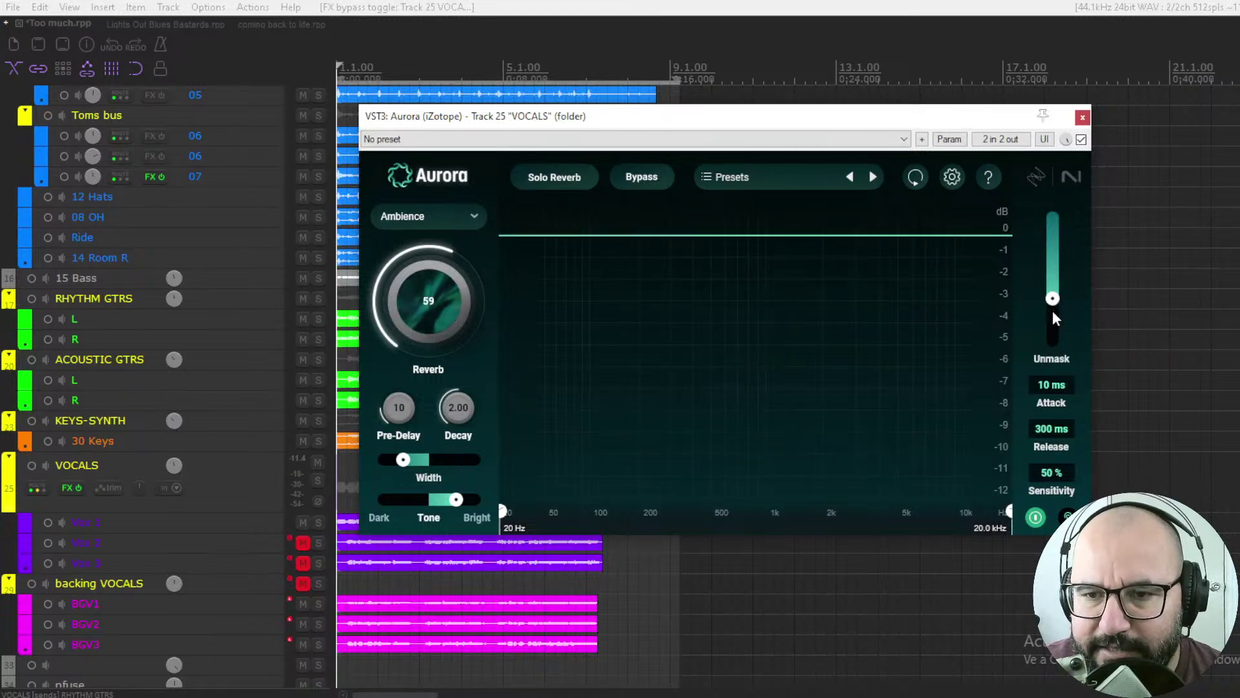
- Replay the full mix from the start and compare the vocals again with and without Aurora
{"action": "key", "text": "space"}
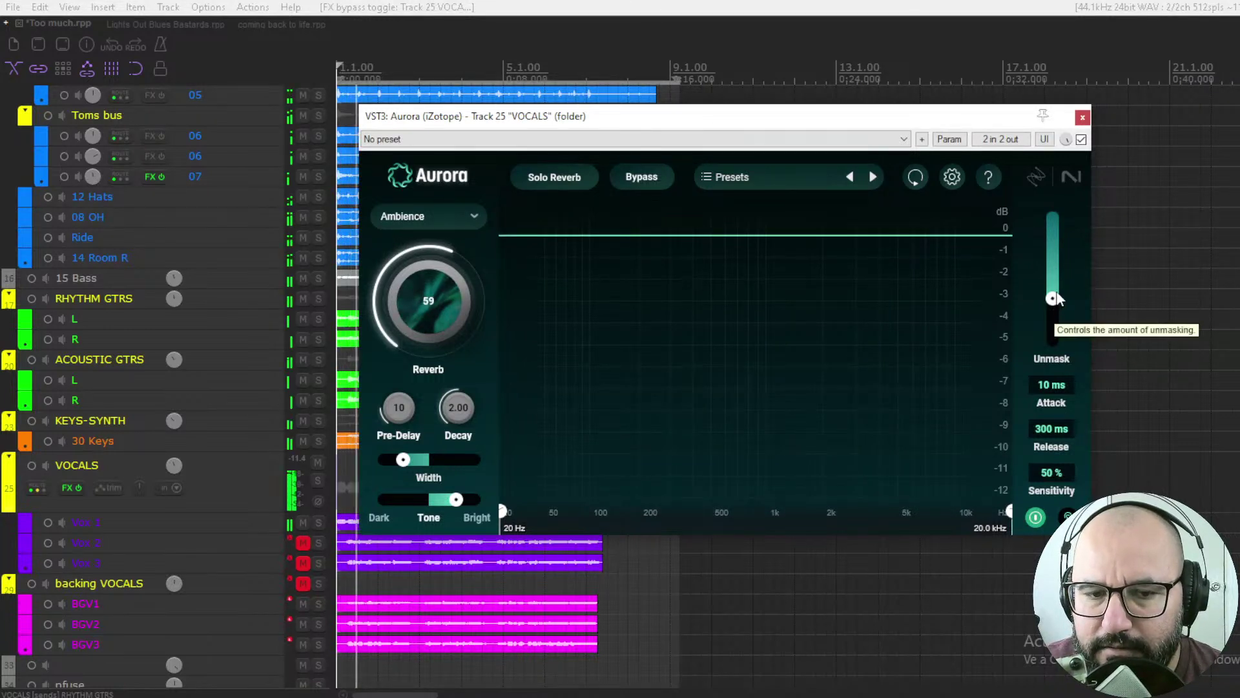
{"action": "left_click", "coordinate": [1081, 139]}
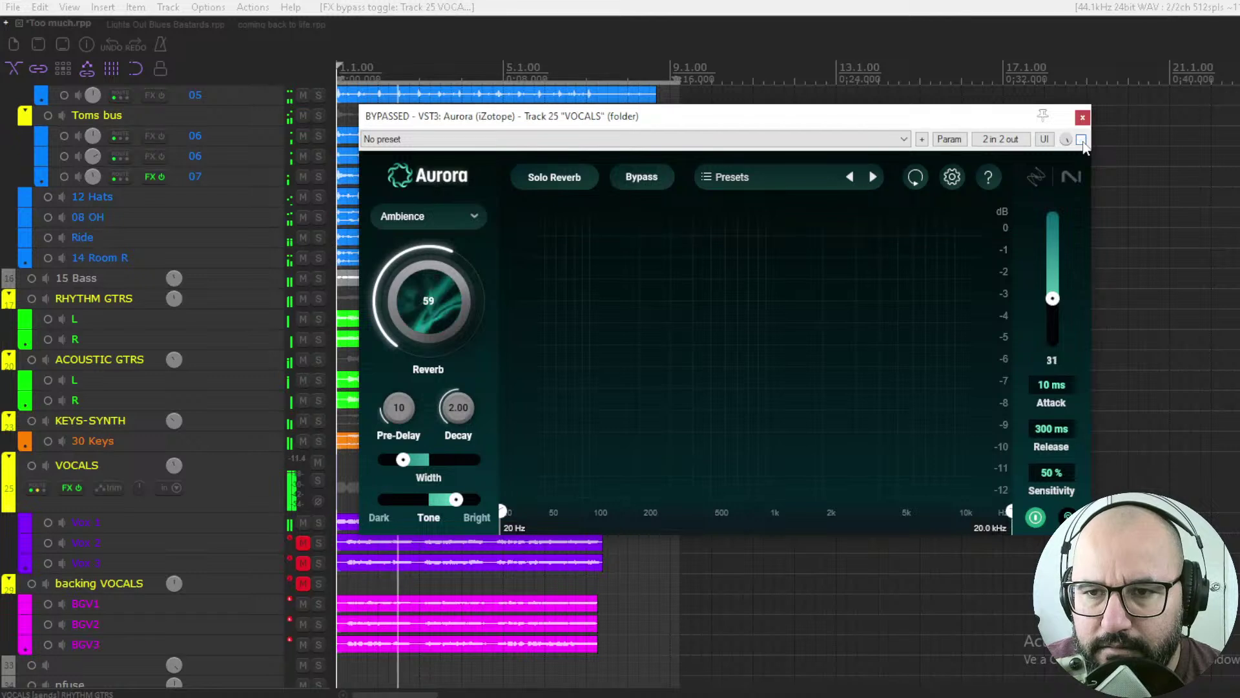
{"action": "left_click", "coordinate": [1082, 140]}
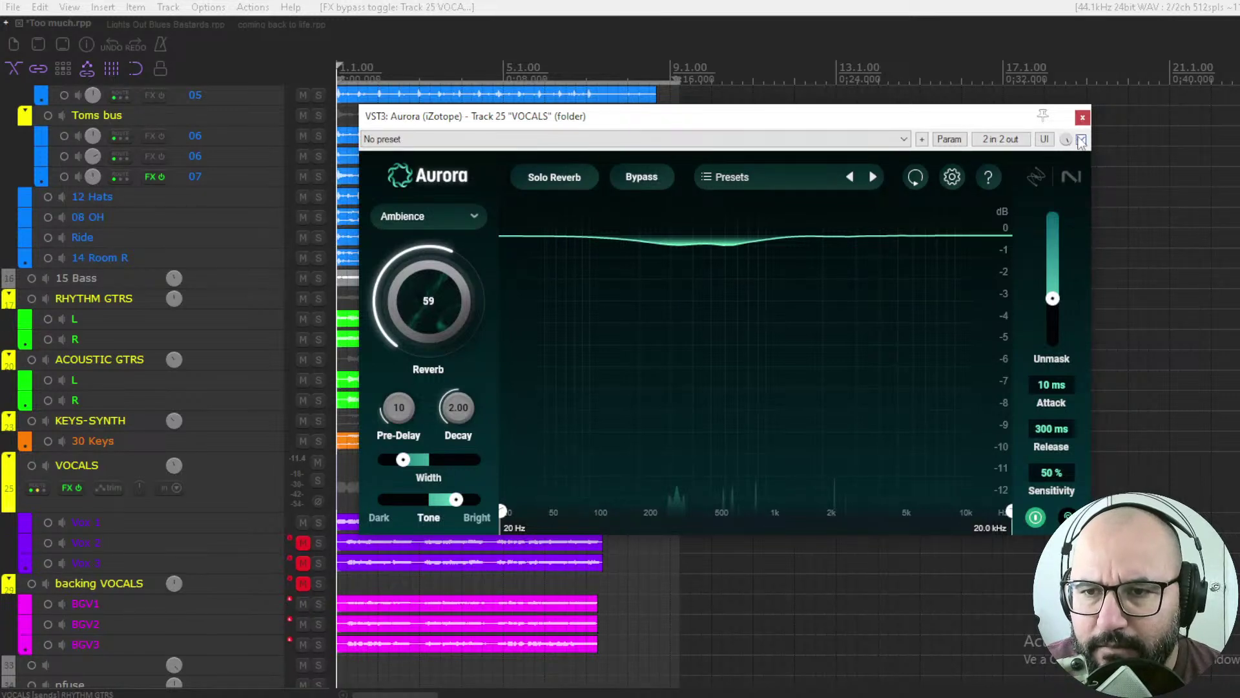
{"action": "left_click", "coordinate": [1081, 140]}
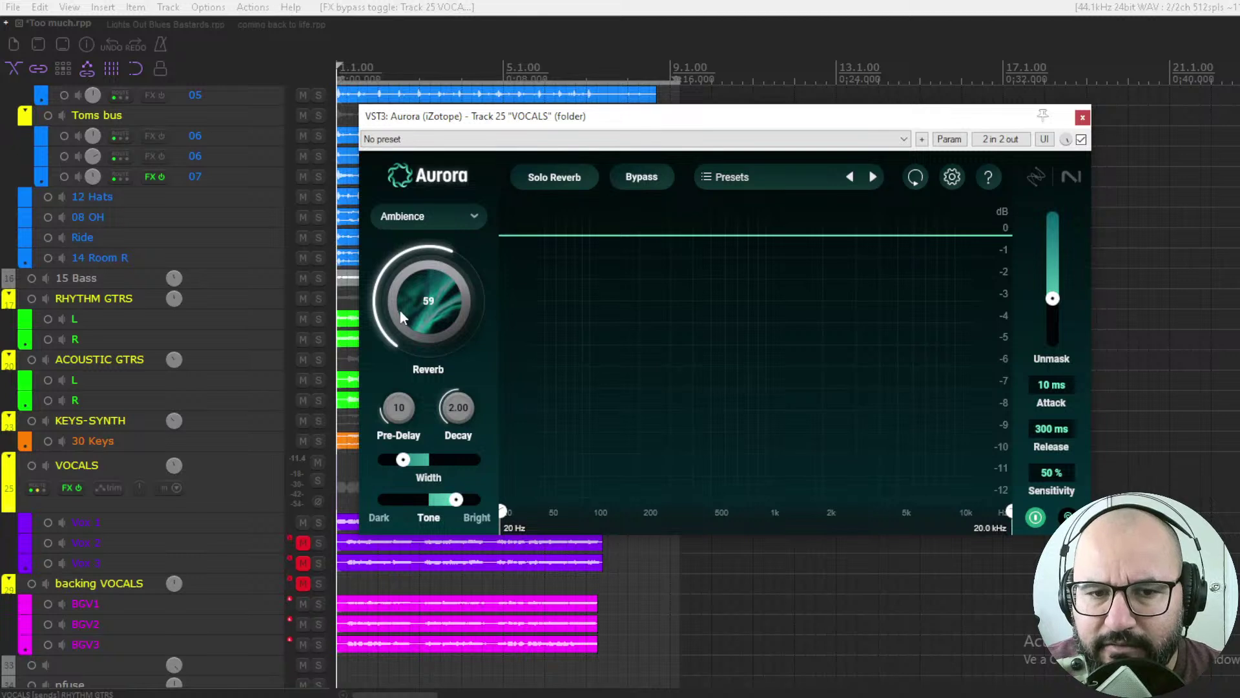
- Raise the vocal reverb amount to 92 and compare the vocals with Aurora bypassed and enabled in the full mix
{"action": "key", "text": "space"}
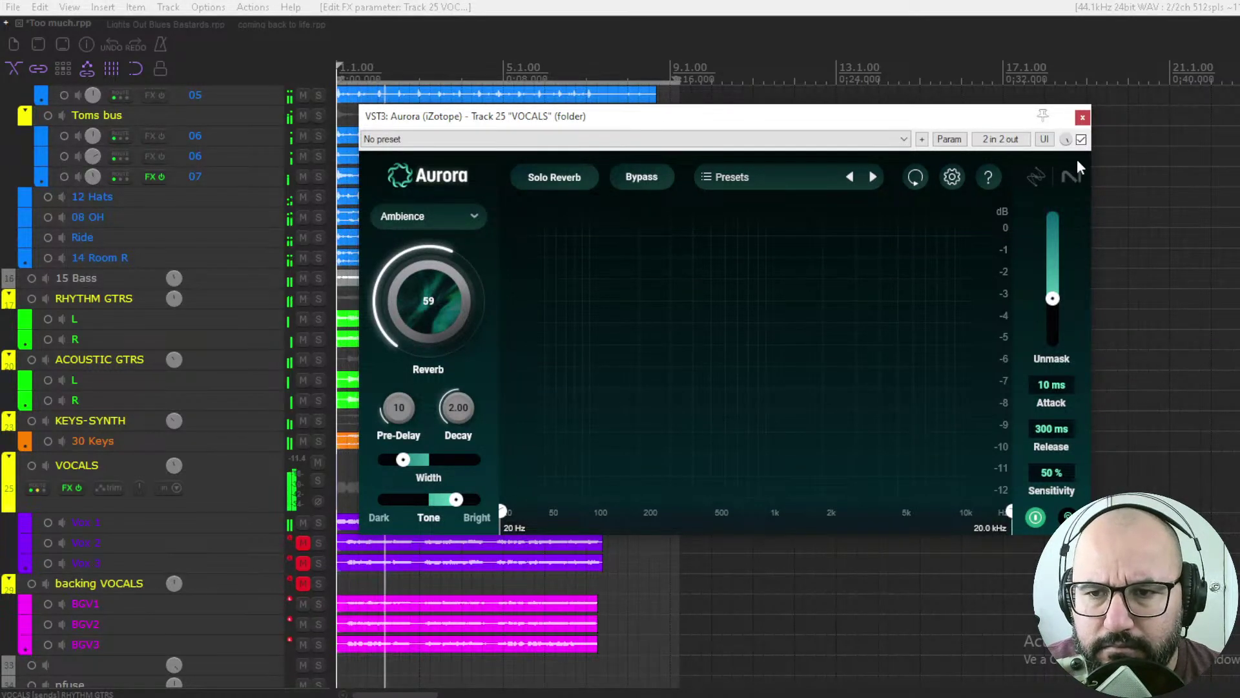
{"action": "left_click", "coordinate": [1081, 140]}
{"action": "left_click", "coordinate": [1081, 140]}
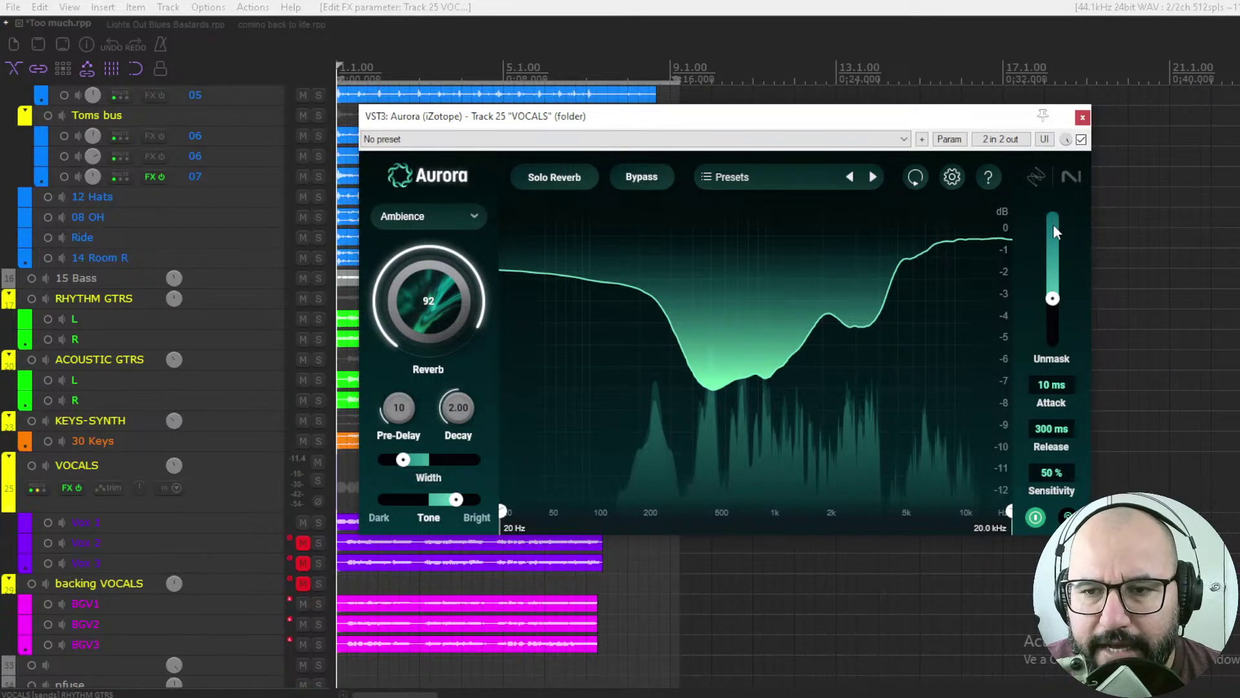
- Replay the full mix, lower the vocal reverb's Unmask to 0.05, and compare the vocals with Aurora enabled and bypassed
{"action": "key", "text": "space"}
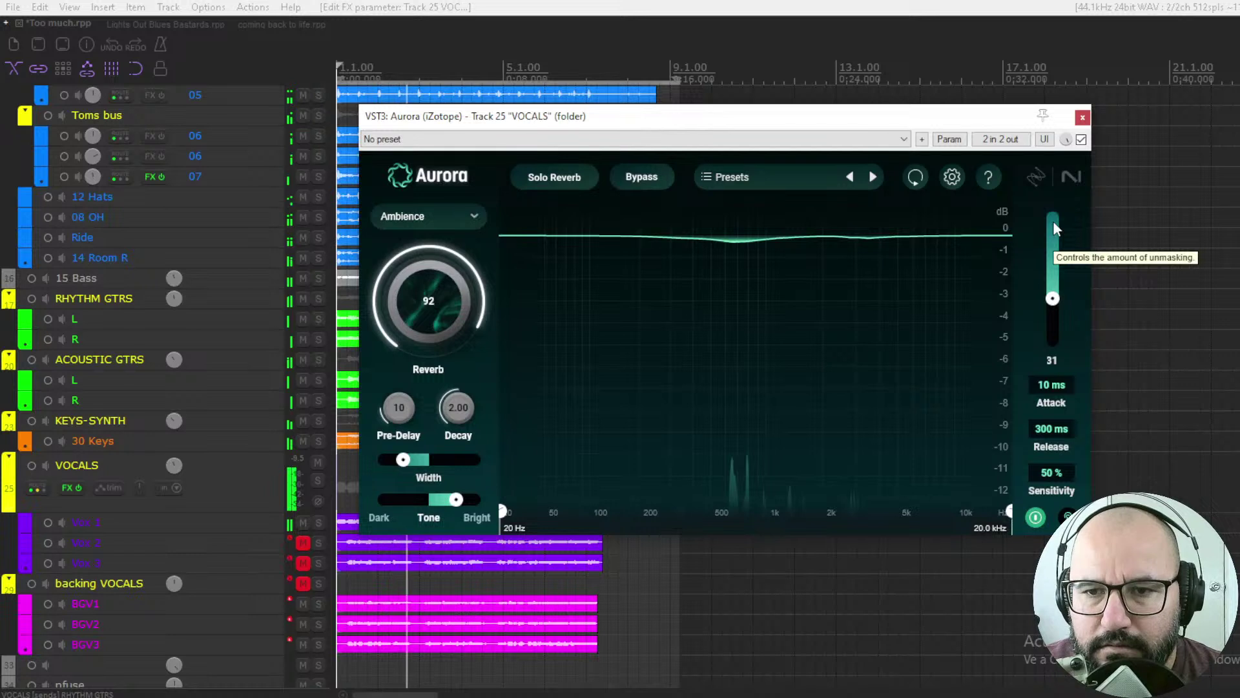
{"action": "left_click", "coordinate": [1081, 139]}
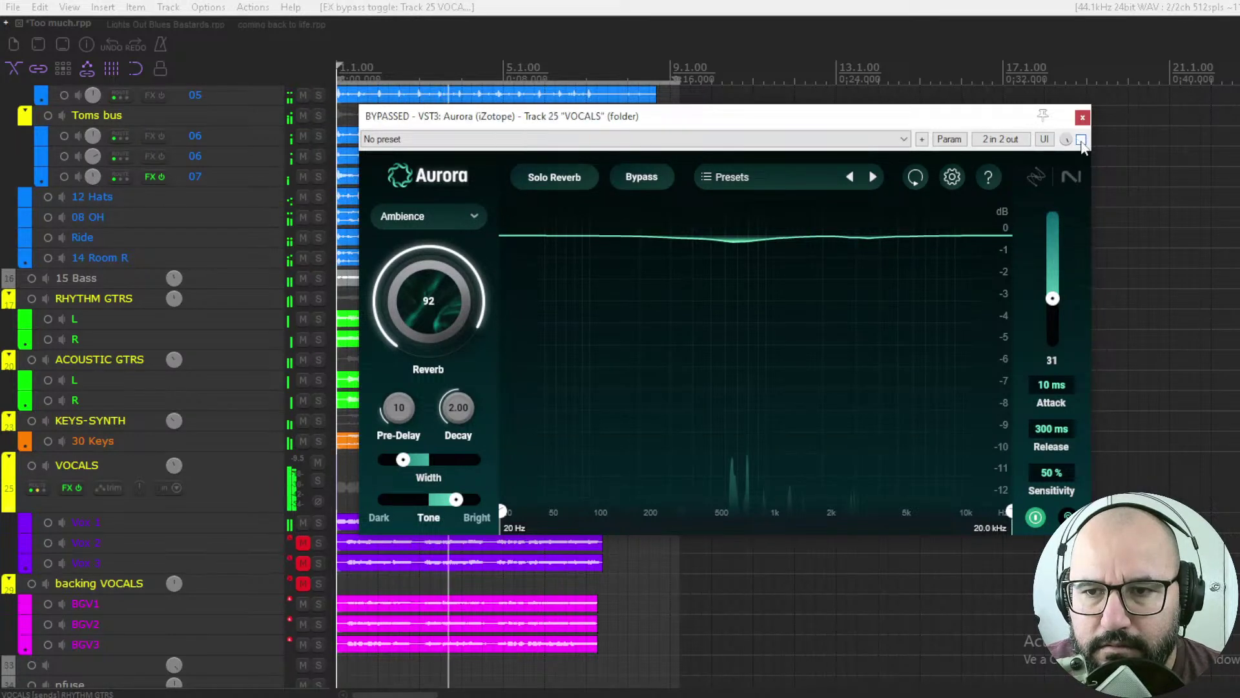
{"action": "left_click", "coordinate": [1081, 140]}
{"action": "left_click_drag", "start_coordinate": [1053, 298], "coordinate": [1055, 213]}
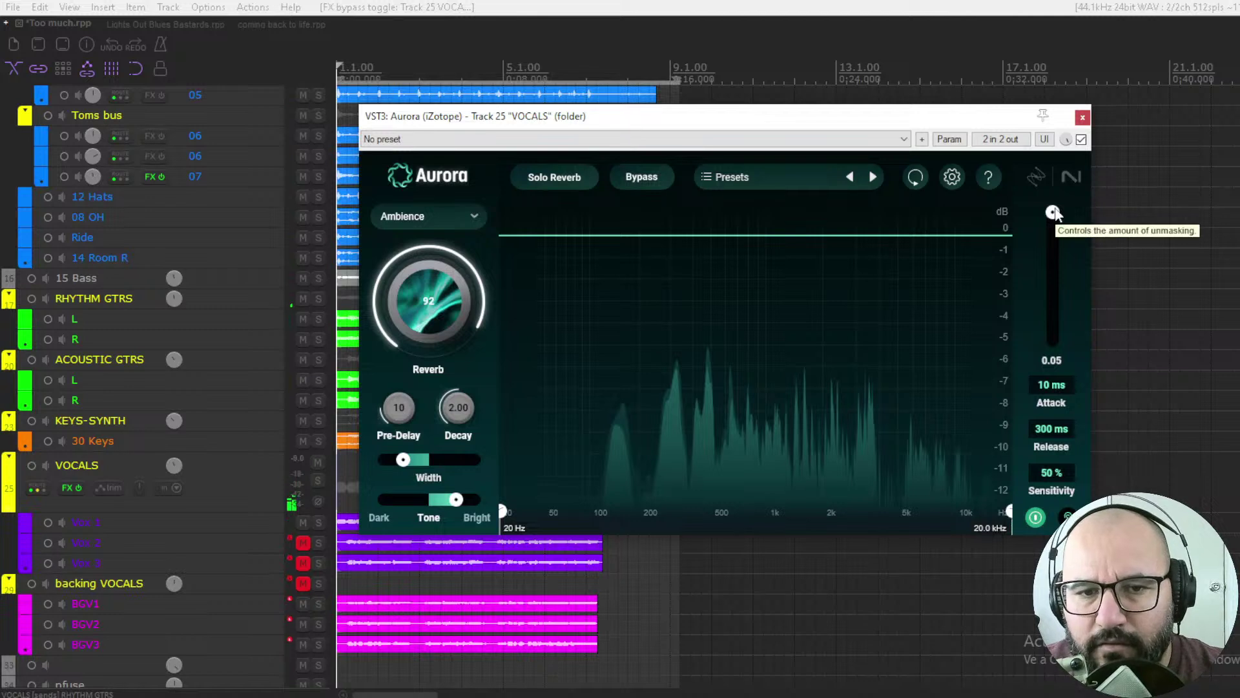
{"action": "left_click", "coordinate": [1081, 140]}
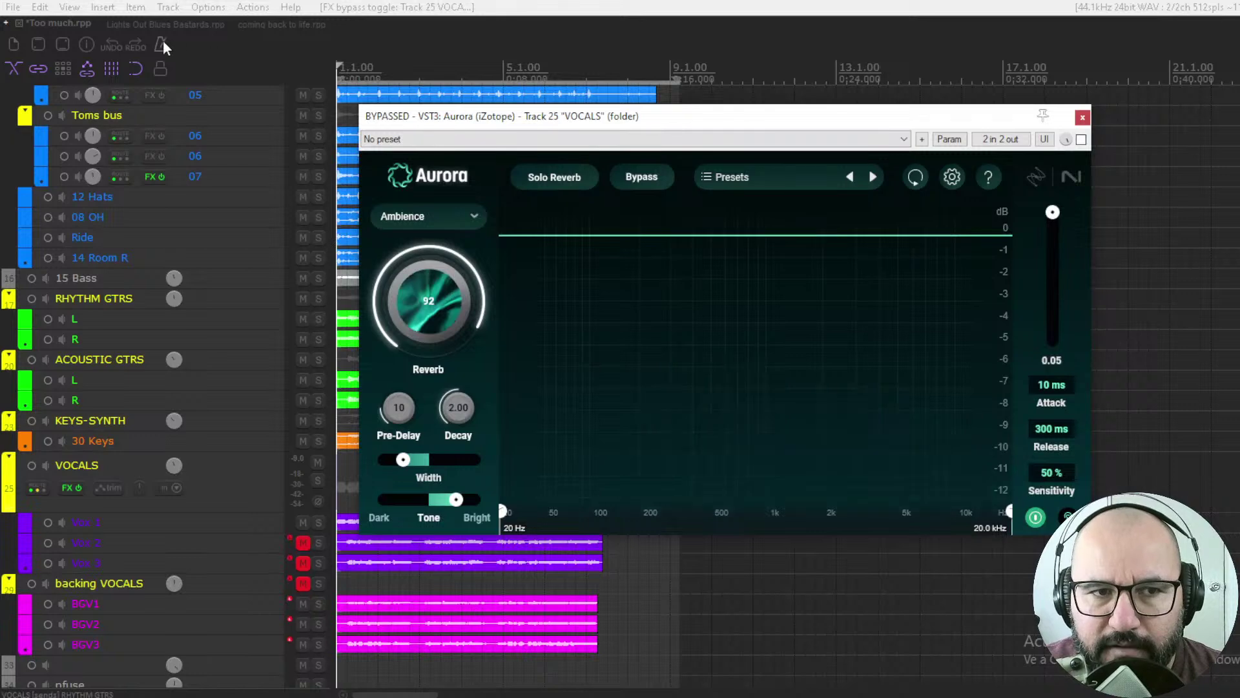
- Switch to the Lights Out Blues Bastards project and play the soloed Piano track with Aurora bypassed
{"action": "key", "text": "Escape"}
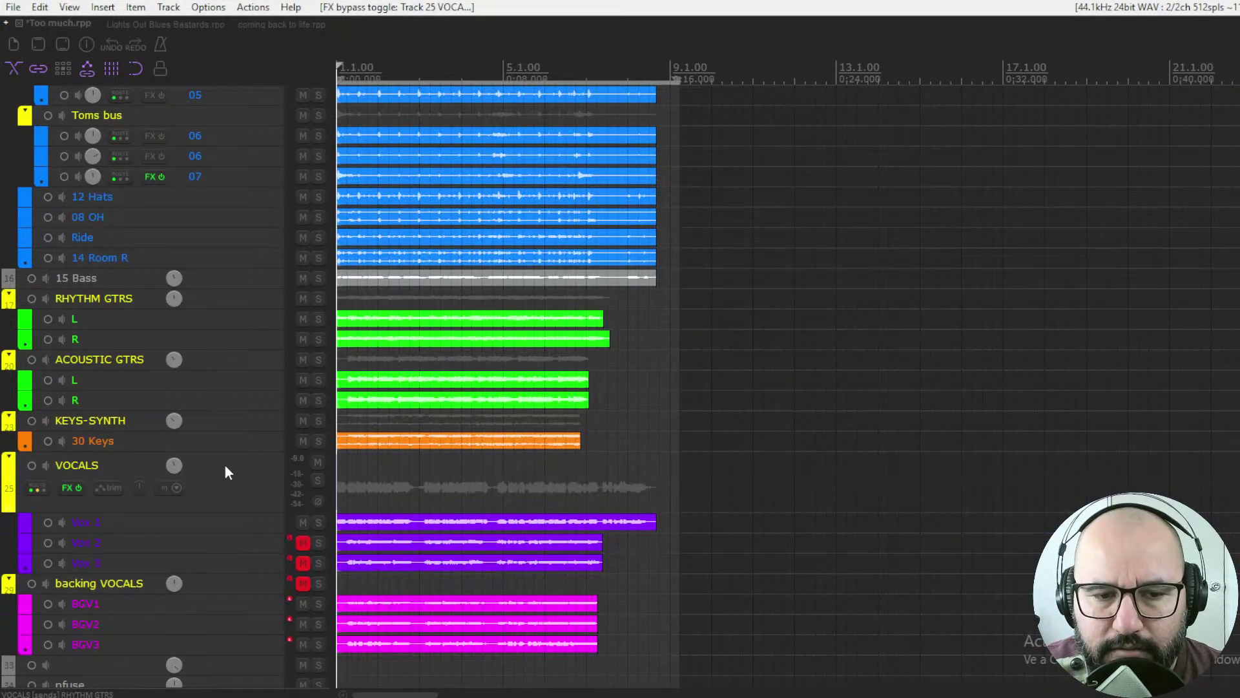
{"action": "key", "text": "ctrl+Tab"}
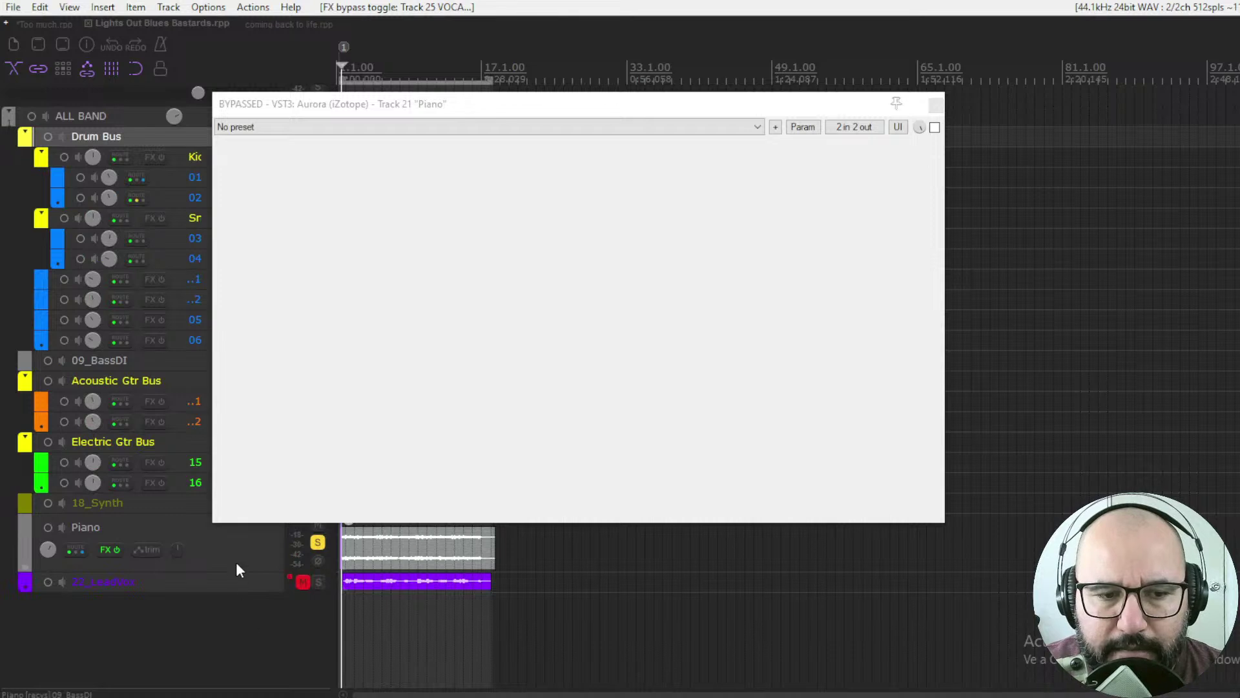
{"action": "left_click", "coordinate": [235, 545]}
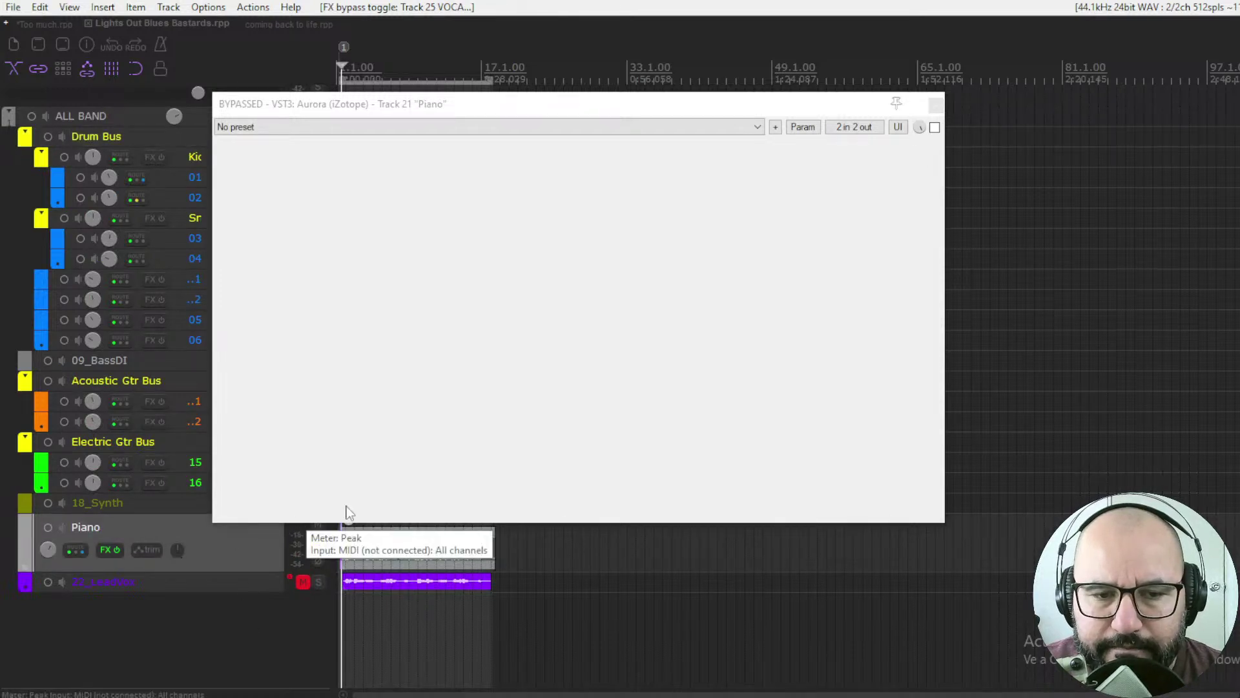
{"action": "key", "text": "space"}
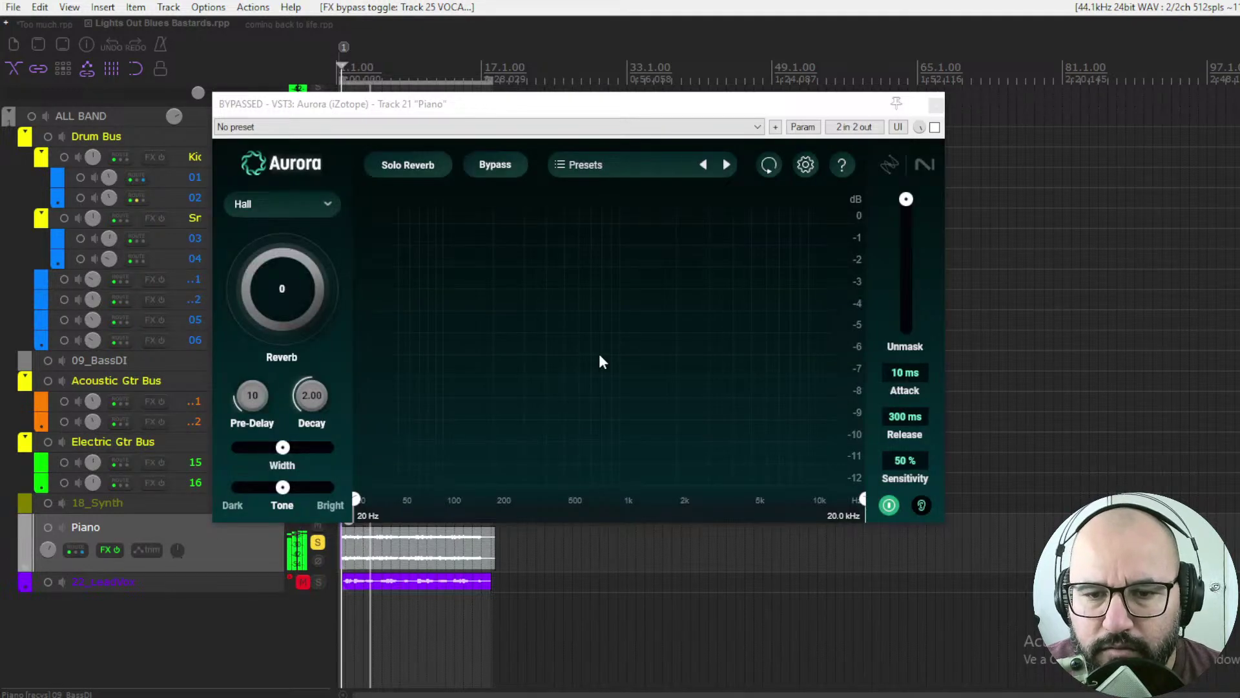
- Set the piano reverb's Attack to 9 ms and its type to Cathedral, and enable Aurora during playback
{"action": "left_click", "coordinate": [908, 380]}
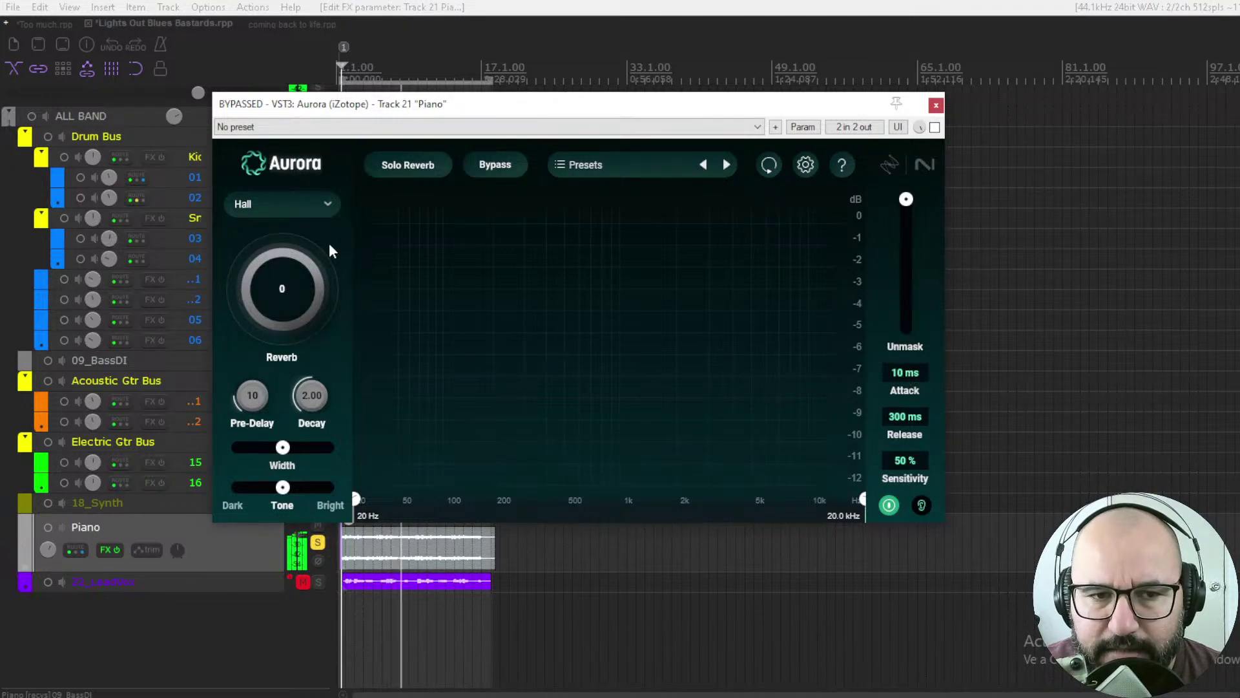
{"action": "left_click", "coordinate": [327, 203]}
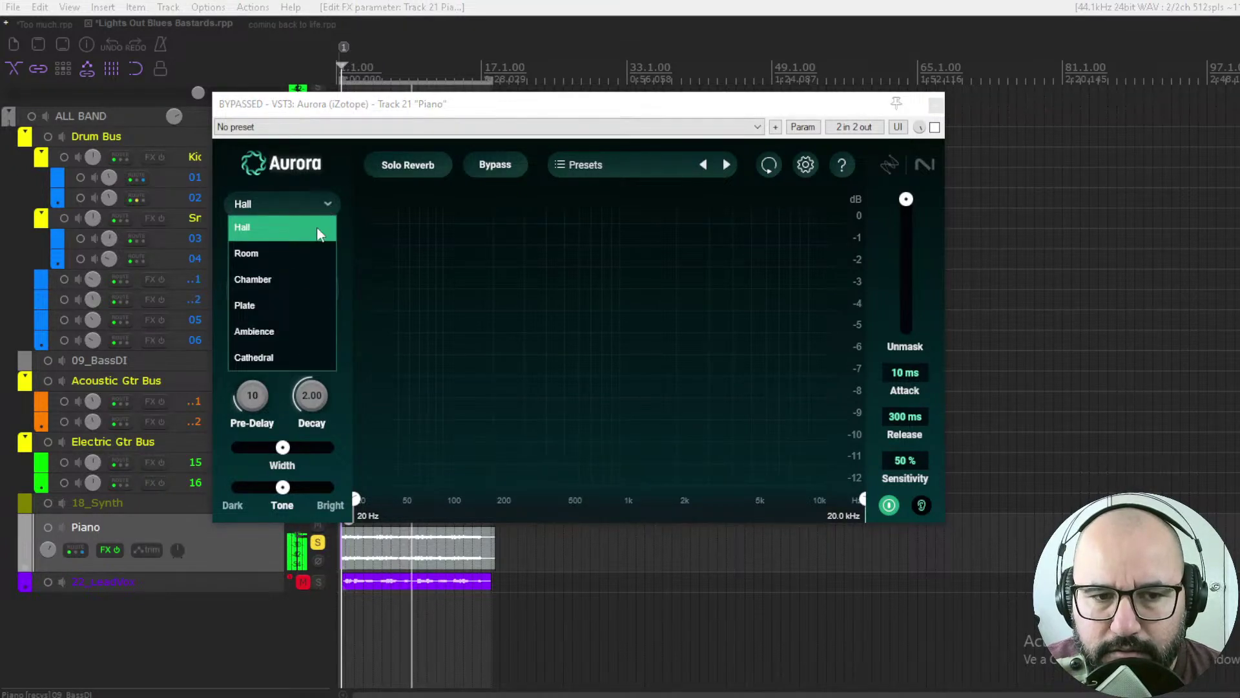
{"action": "key", "text": "Escape"}
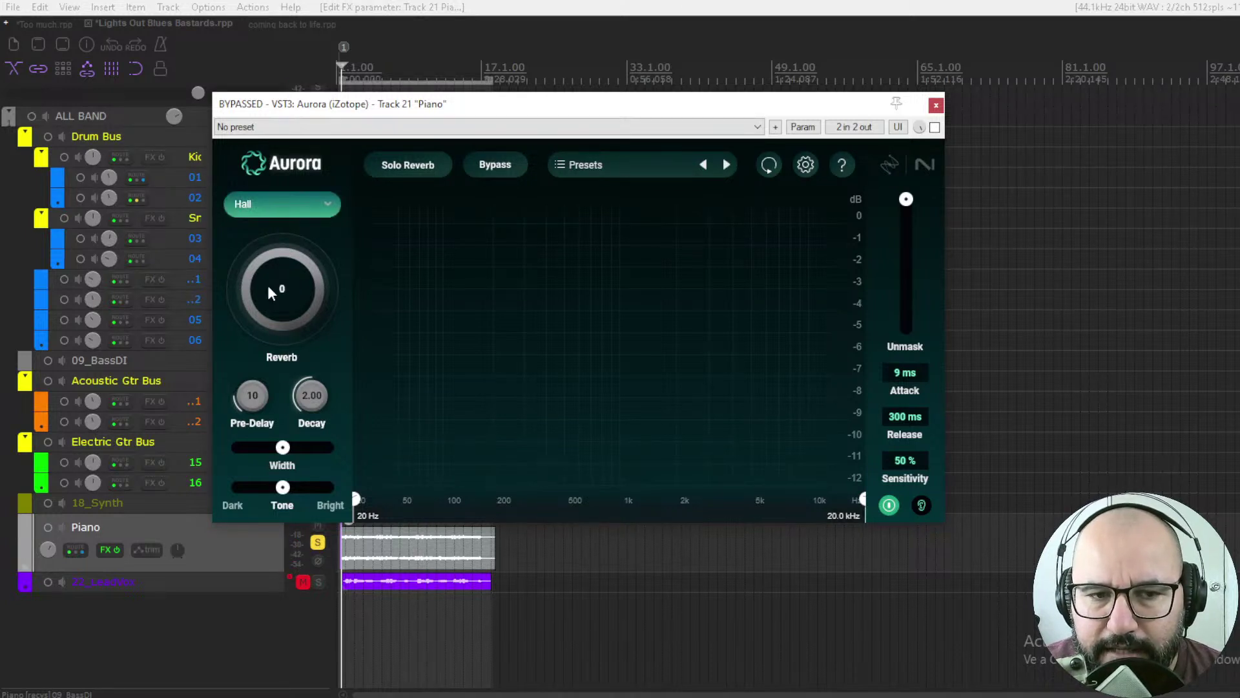
{"action": "key", "text": "space"}
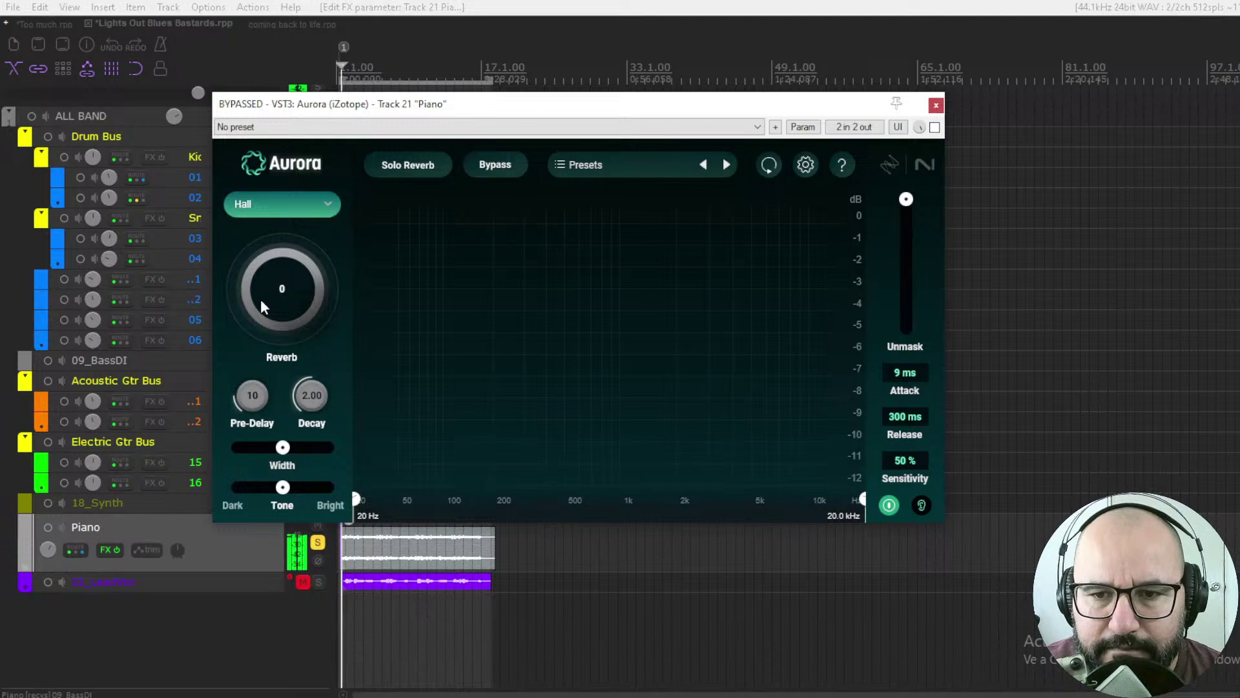
{"action": "left_click", "coordinate": [295, 204]}
{"action": "left_click", "coordinate": [301, 243]}
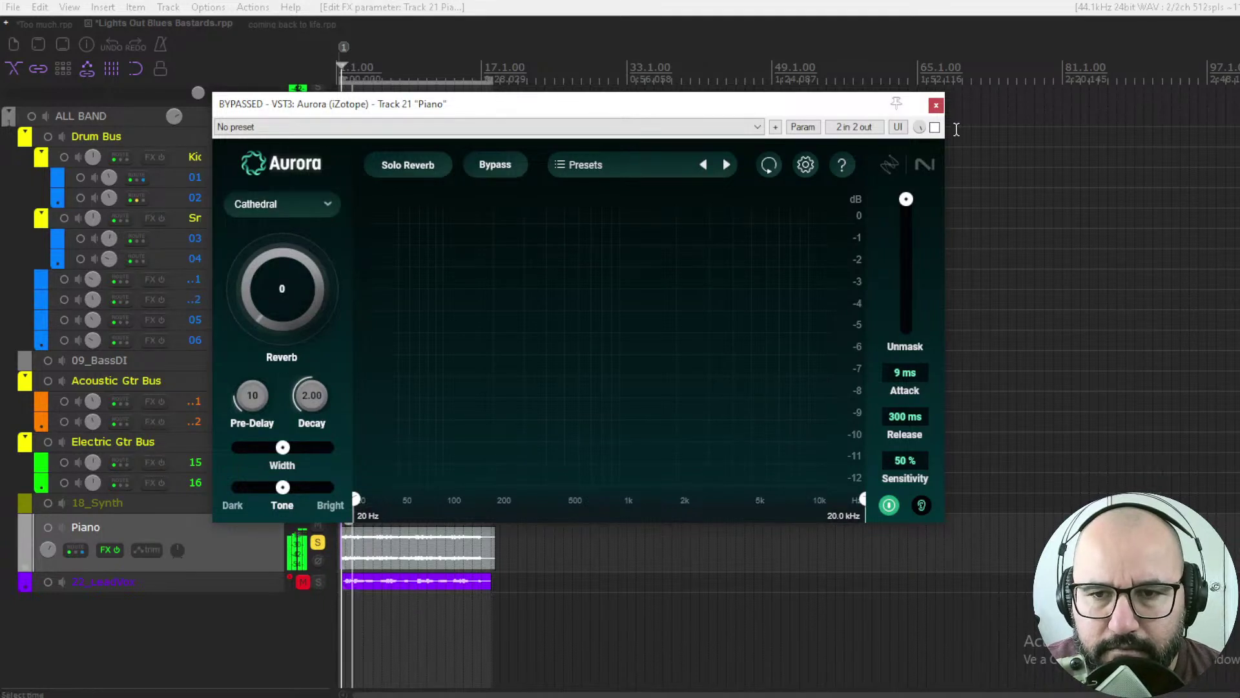
{"action": "left_click", "coordinate": [934, 127]}
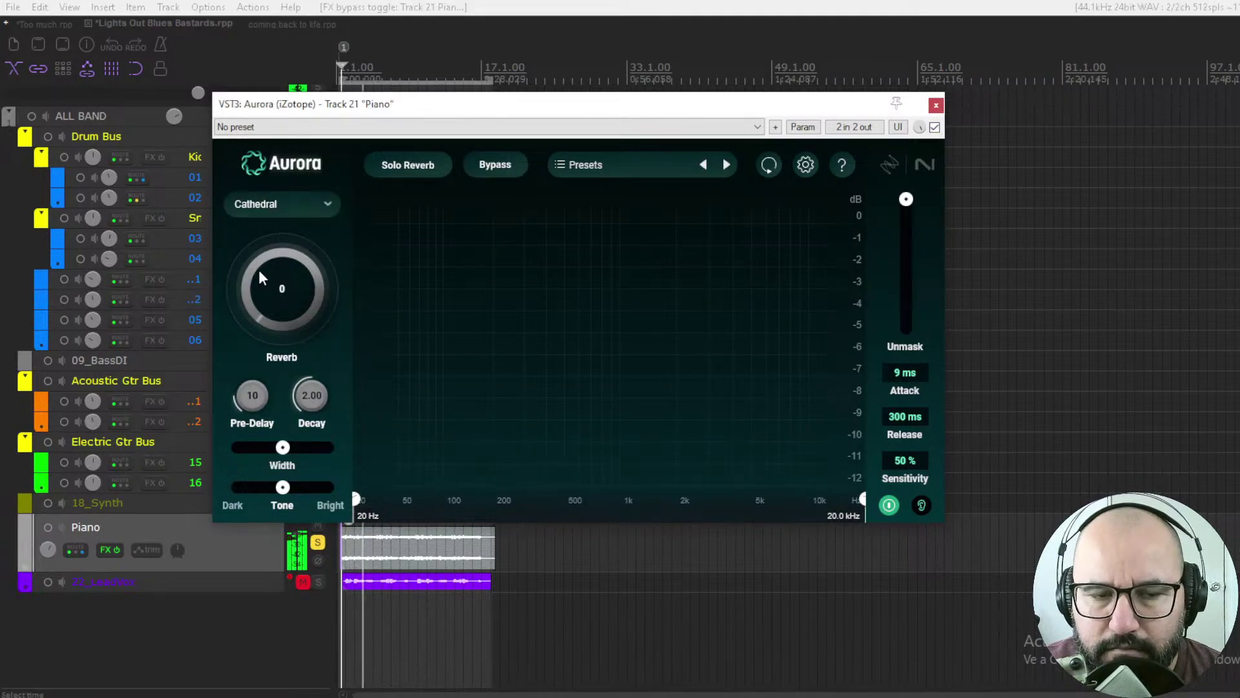
- Raise the piano's Reverb amount to 91 and compare the soloed piano with Aurora bypassed and enabled
{"action": "left_click_drag", "start_coordinate": [279, 297], "coordinate": [280, 279]}
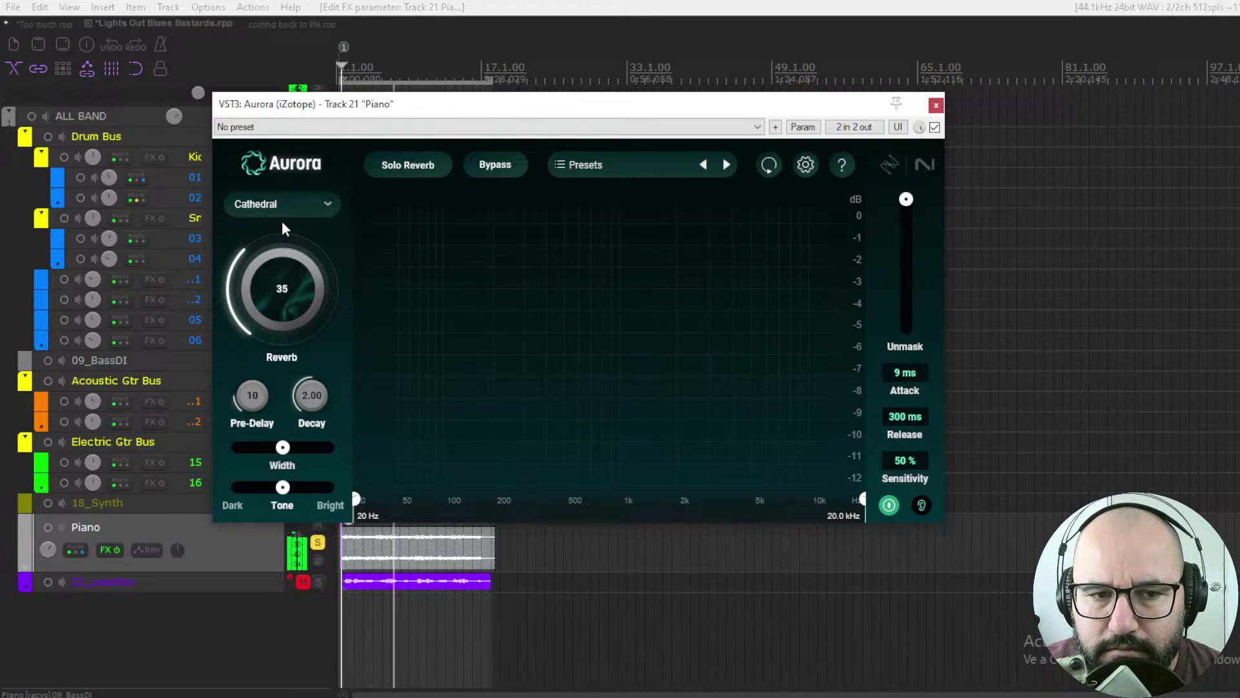
{"action": "left_click_drag", "start_coordinate": [282, 289], "coordinate": [282, 259]}
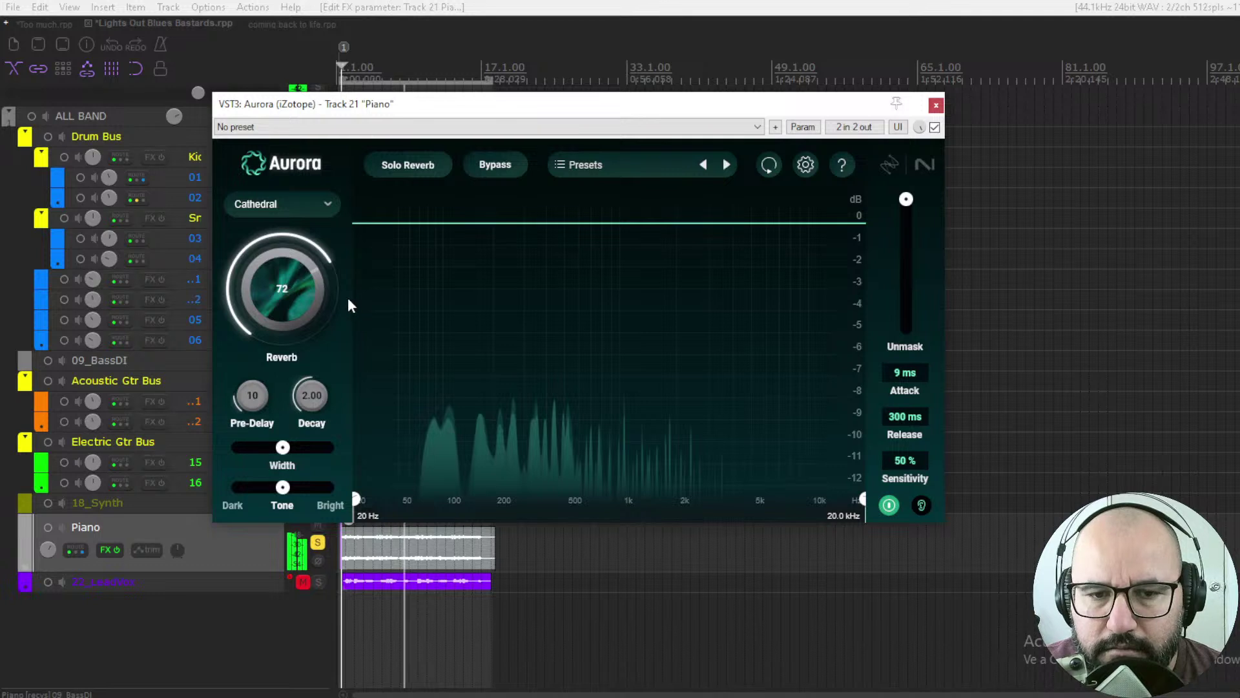
{"action": "left_click", "coordinate": [934, 128]}
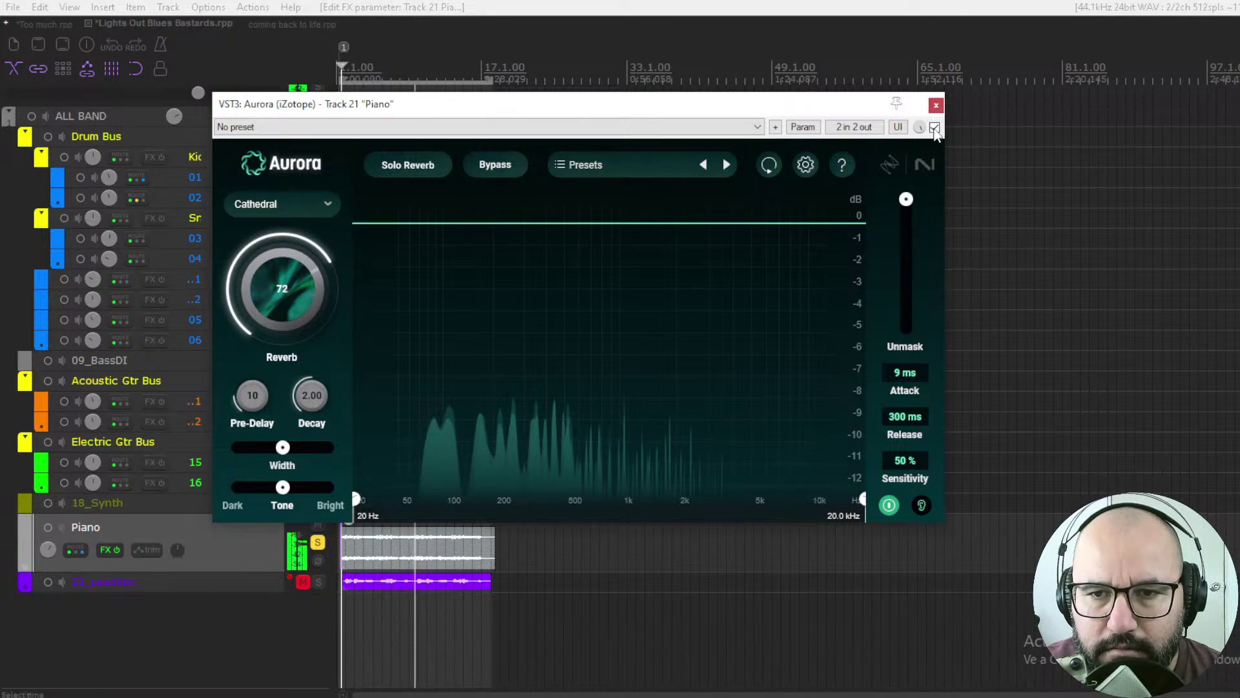
{"action": "left_click", "coordinate": [934, 128]}
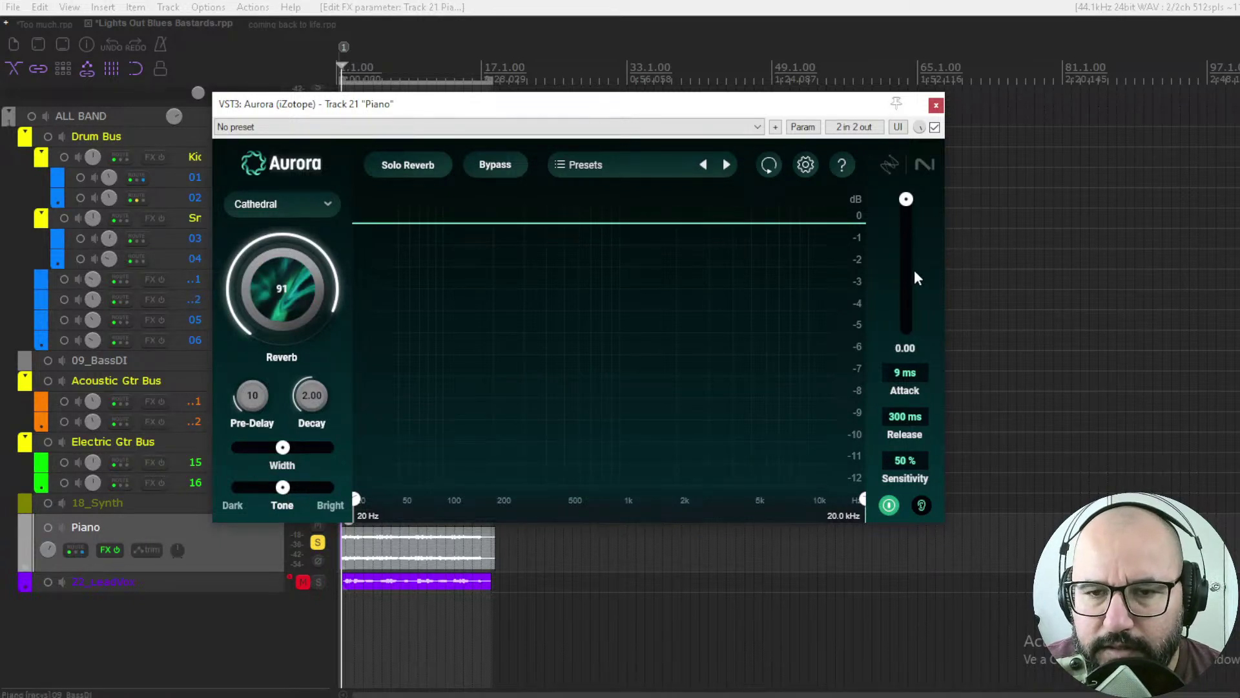
- Brighten the piano reverb's Tone, set Unmask to 51, and compare the piano with Aurora bypassed and enabled
{"action": "key", "text": "space"}
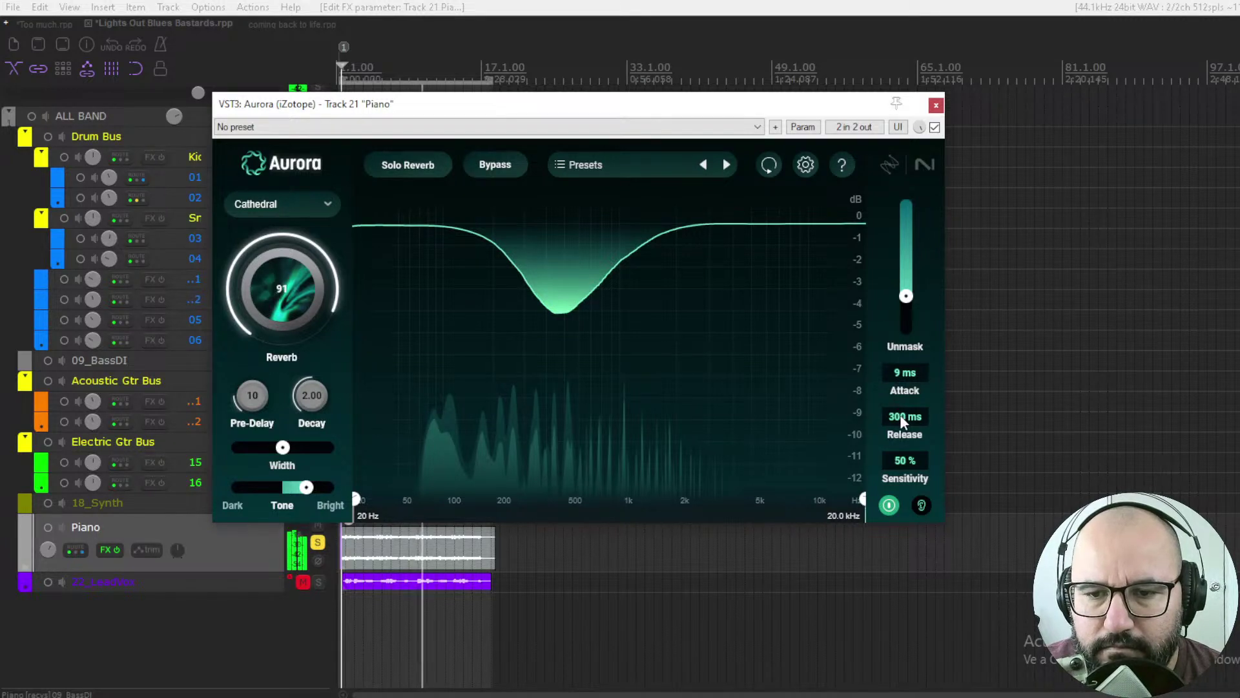
{"action": "left_click", "coordinate": [935, 127]}
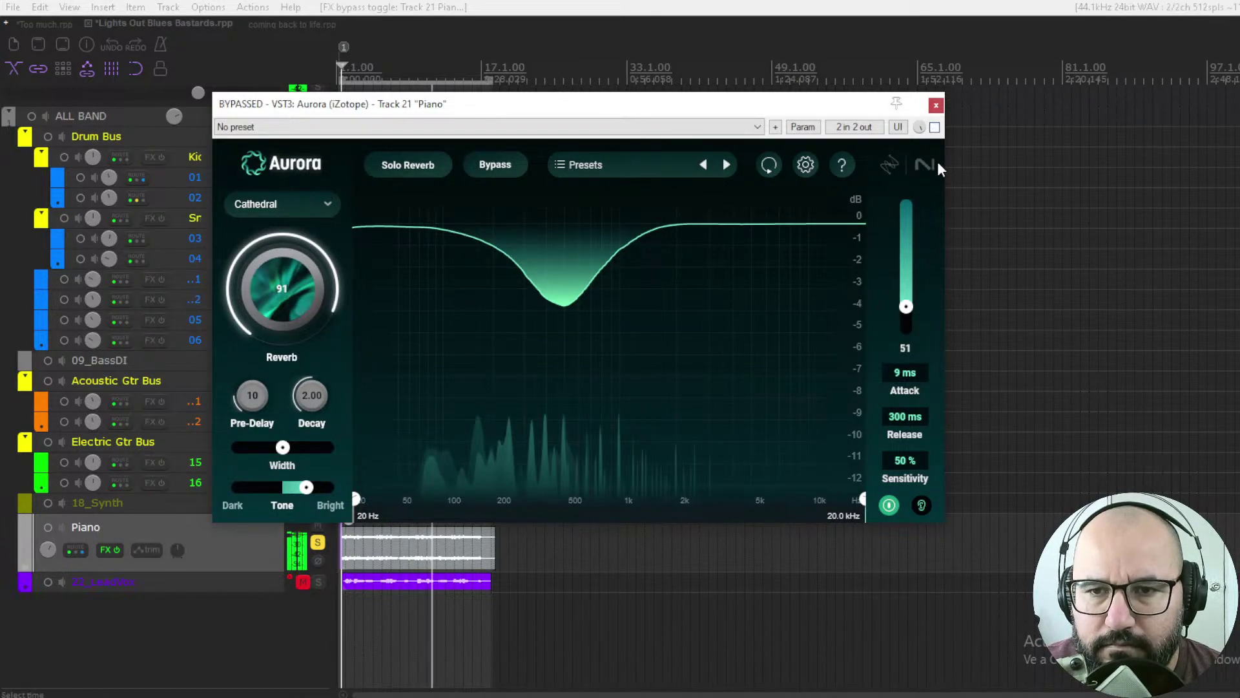
{"action": "left_click", "coordinate": [935, 128]}
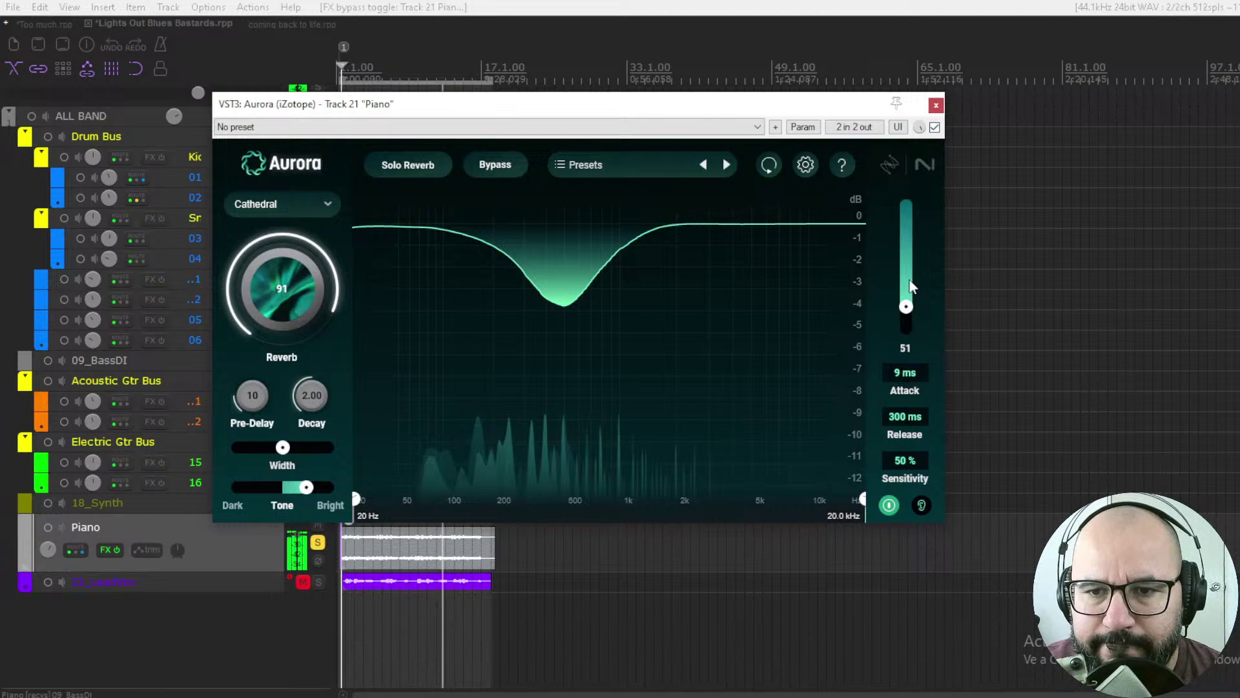
- Raise the piano reverb's Unmask close to its maximum, compare it with bypass, and lengthen the Decay to 4.03
{"action": "left_click", "coordinate": [907, 321]}
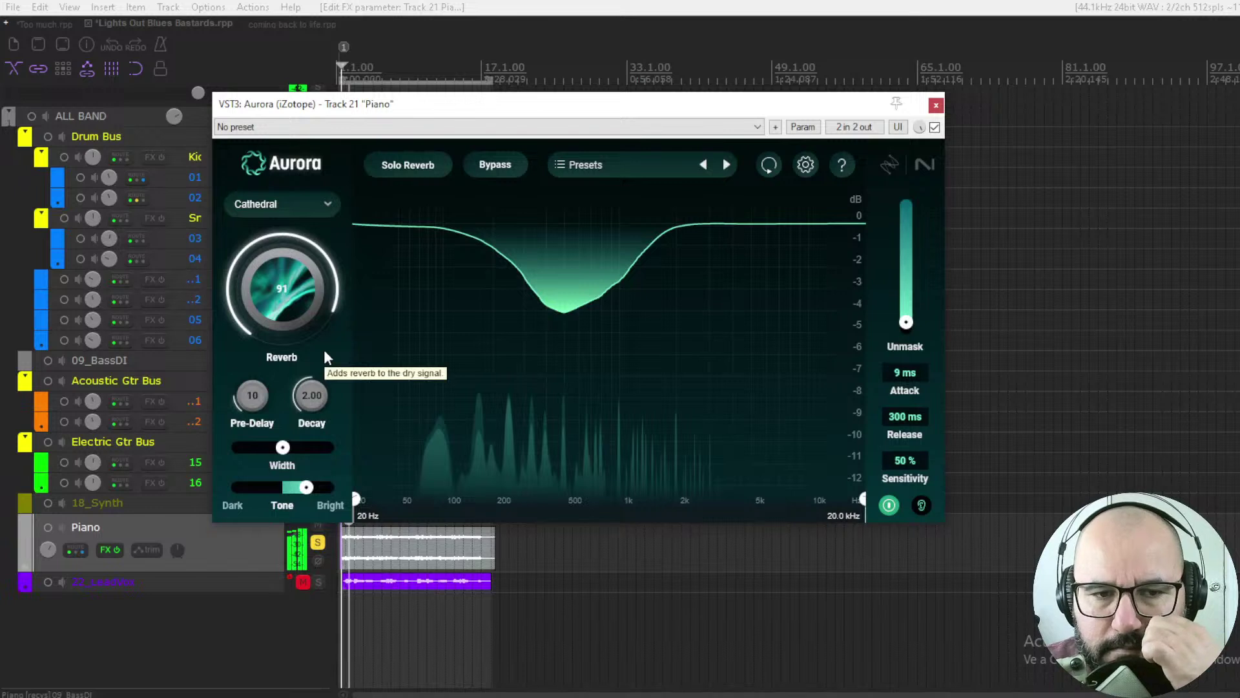
{"action": "left_click", "coordinate": [934, 128]}
{"action": "left_click", "coordinate": [934, 128]}
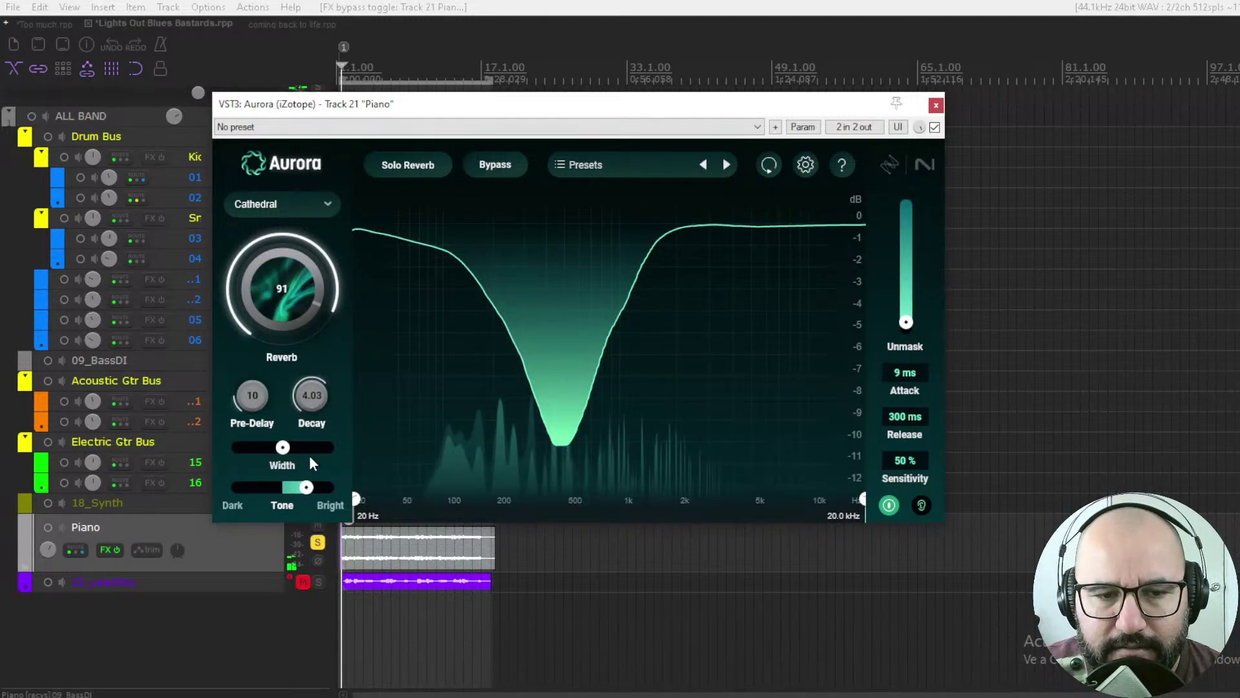
- Play the piano, shorten the reverb's Decay to 0.92, and compare the sound with Aurora bypassed and enabled
{"action": "key", "text": "space"}
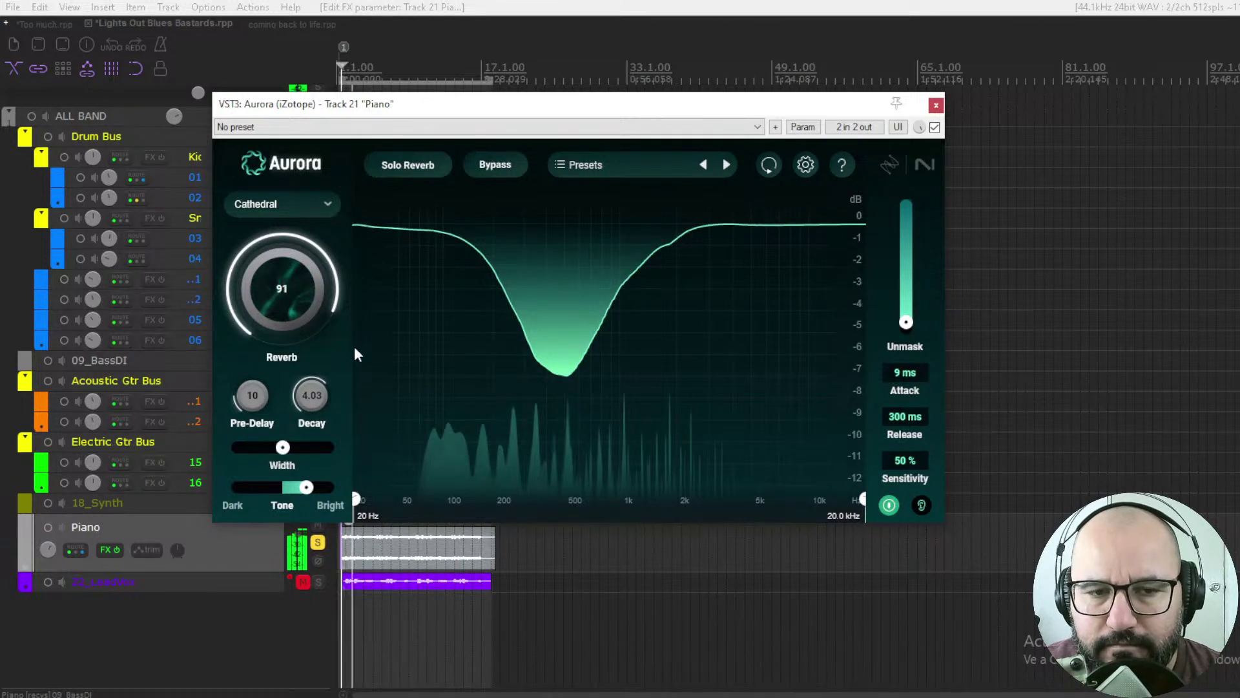
{"action": "left_click", "coordinate": [935, 128]}
{"action": "left_click", "coordinate": [935, 127]}
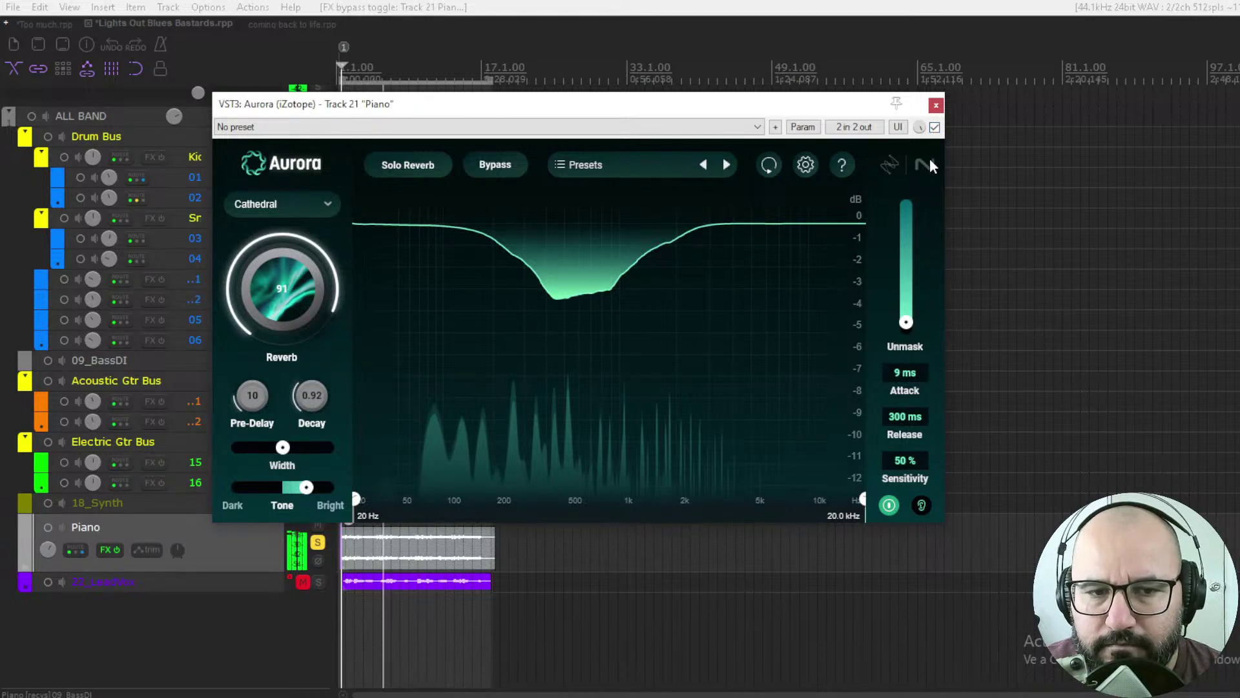
{"action": "key", "text": "space"}
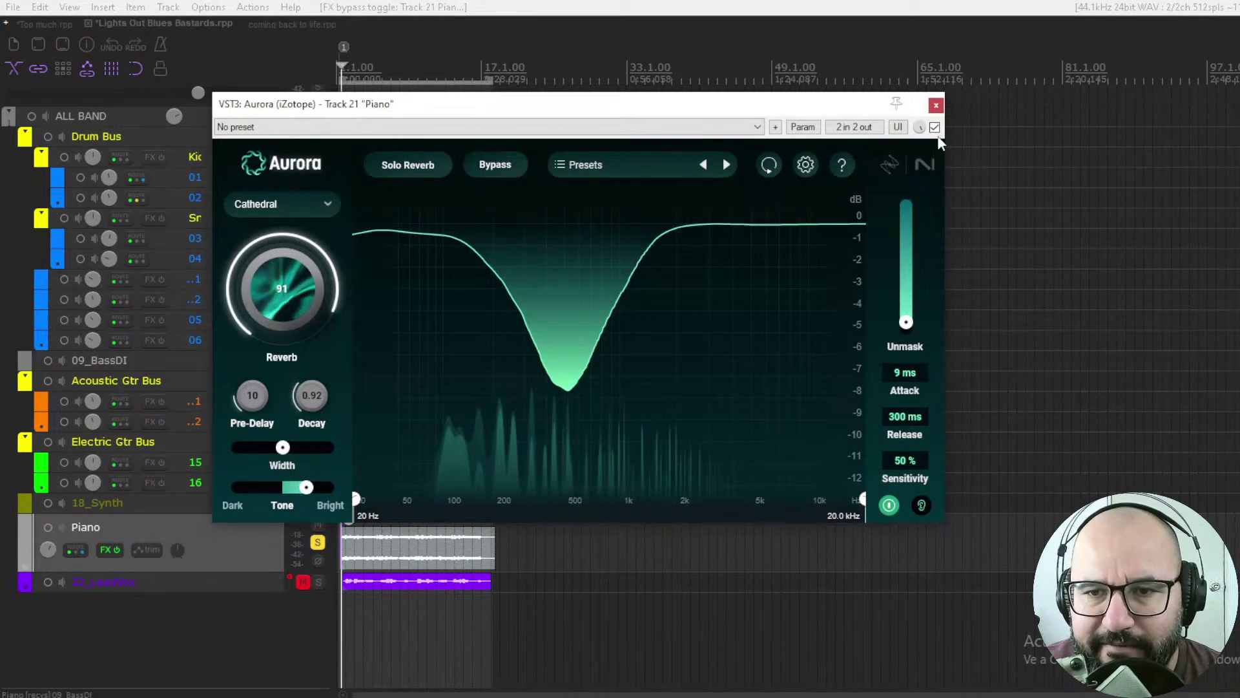
- Replay the soloed piano and compare the short-decay Cathedral reverb with the bypassed signal
{"action": "key", "text": "space"}
{"action": "left_click", "coordinate": [935, 127]}
{"action": "left_click", "coordinate": [935, 127]}
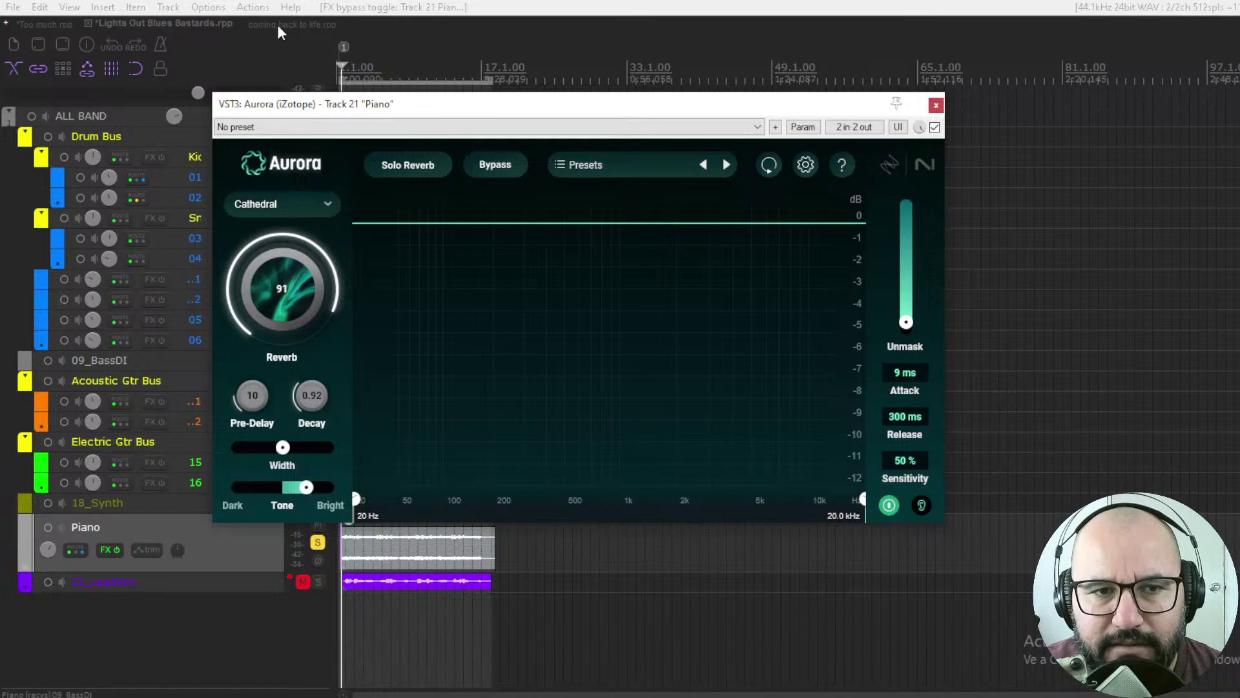
{"action": "key", "text": "space"}
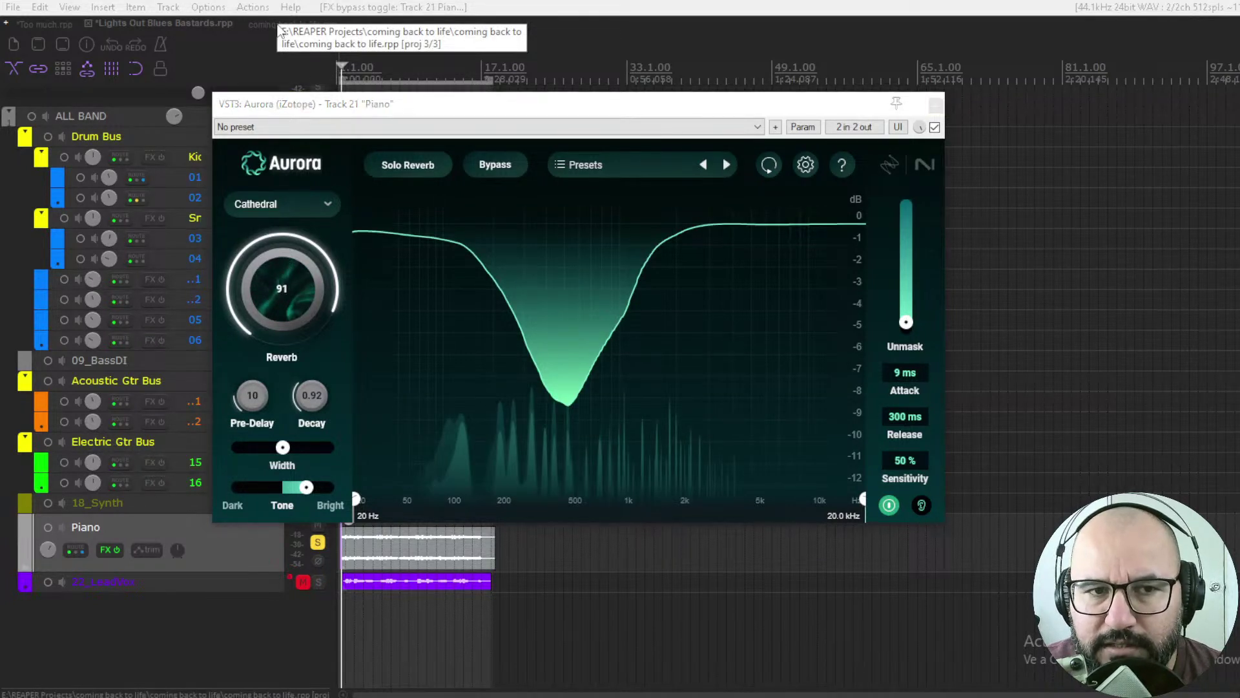
{"action": "key", "text": "space"}
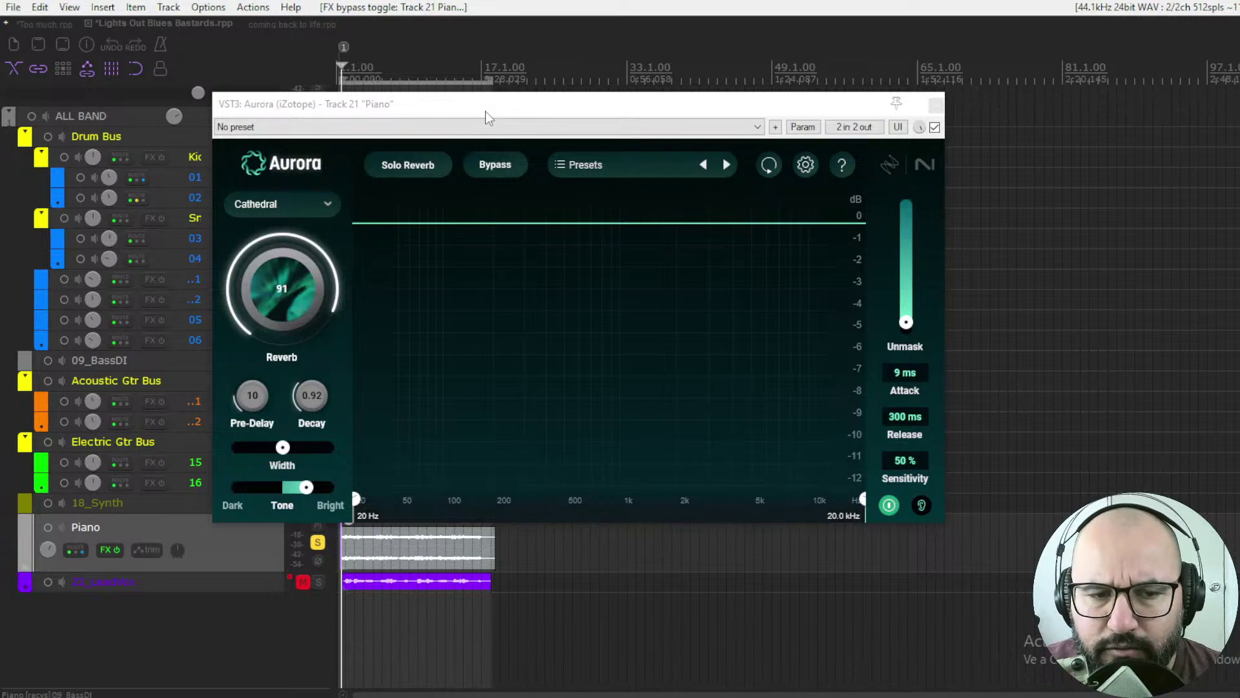
- Bypass Aurora on the Piano track, switch to the coming back to life project, and play its soloed track 2
{"action": "left_click", "coordinate": [513, 110]}
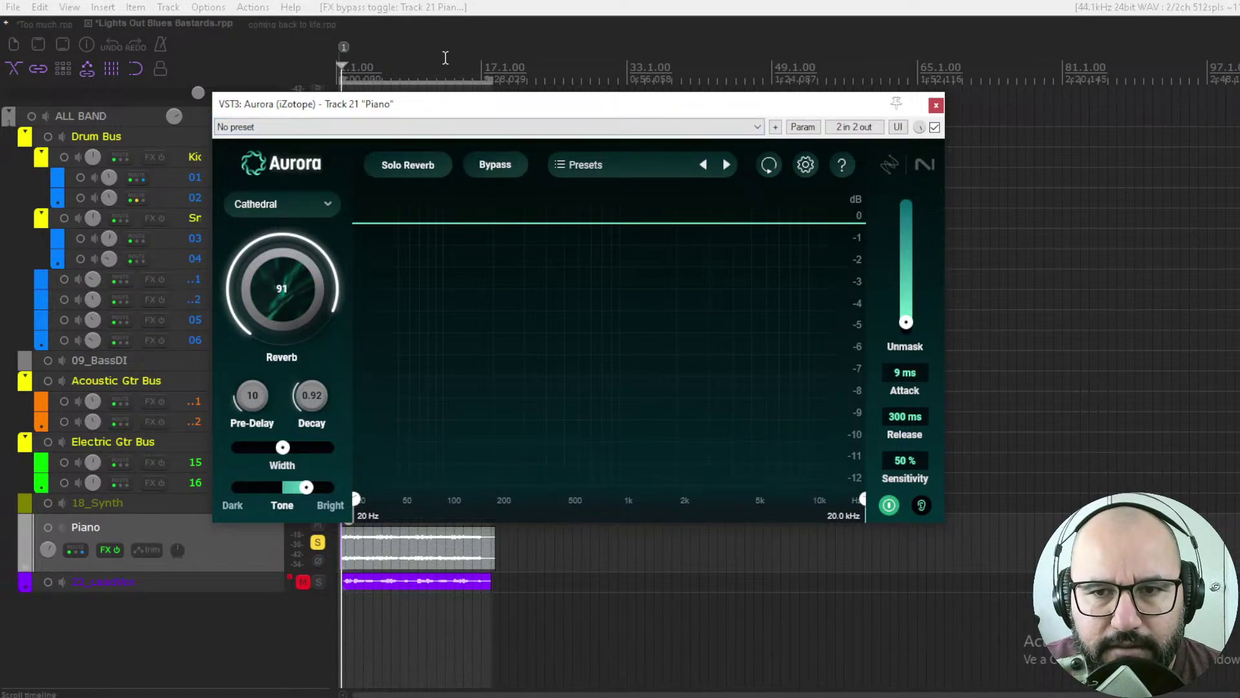
{"action": "left_click", "coordinate": [934, 127]}
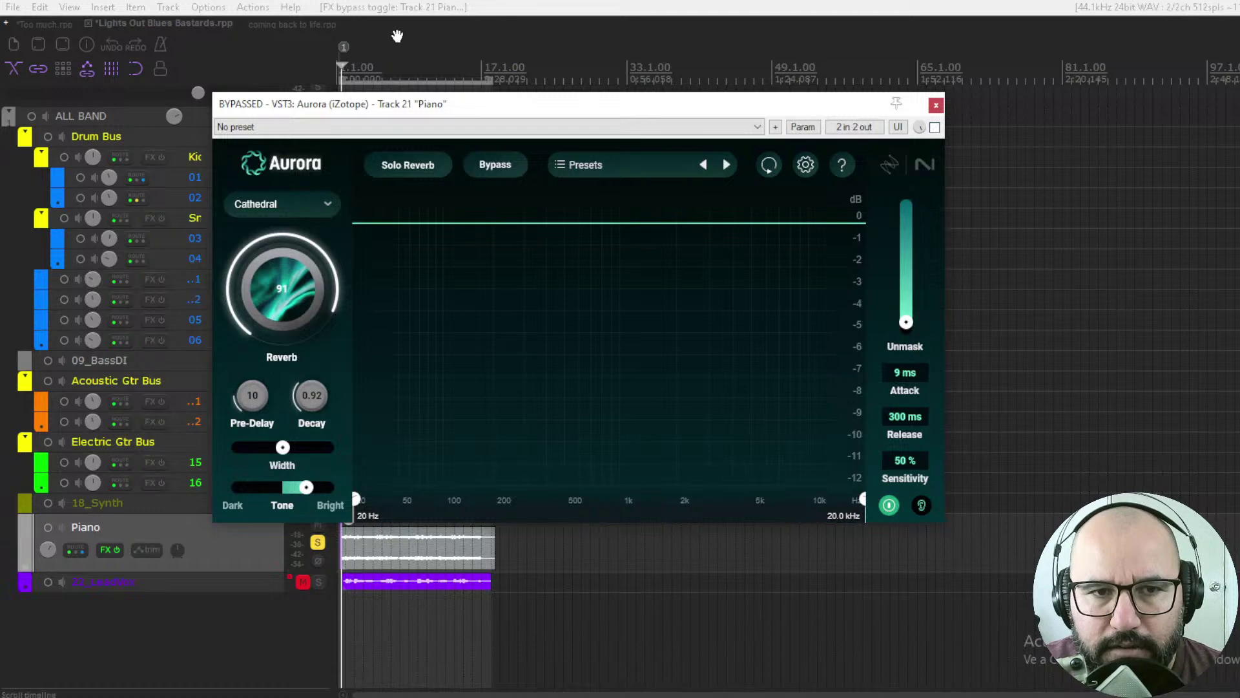
{"action": "key", "text": "Escape"}
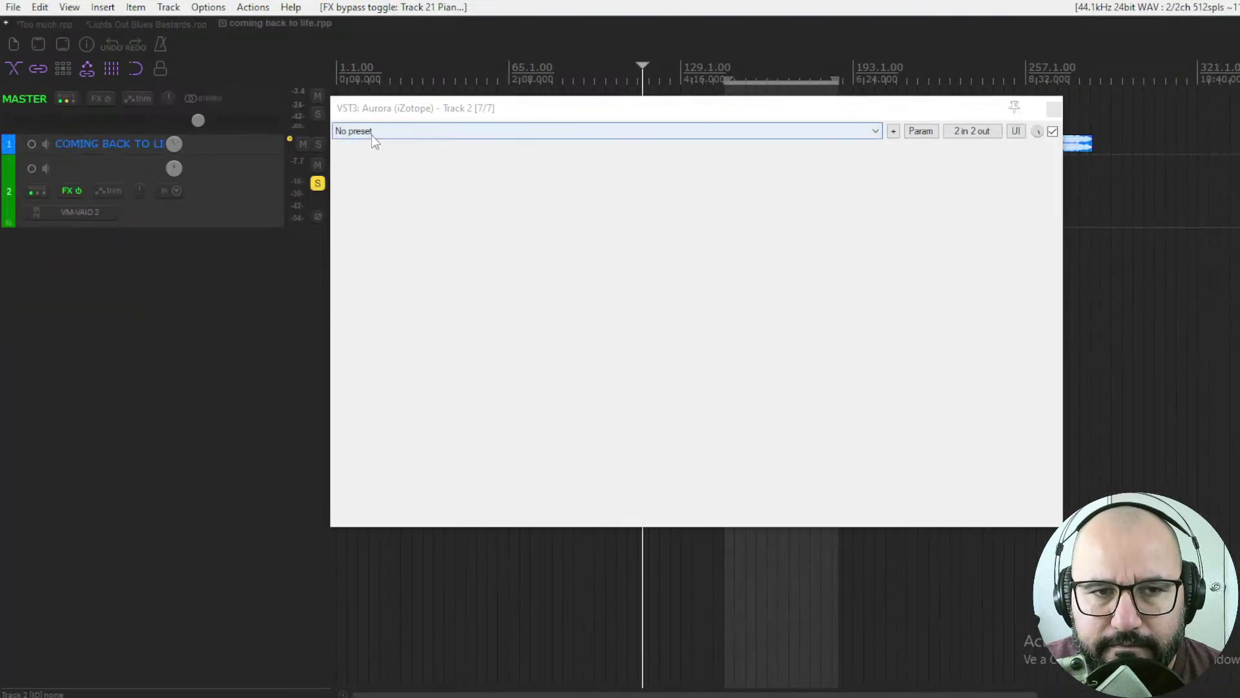
{"action": "key", "text": "space"}
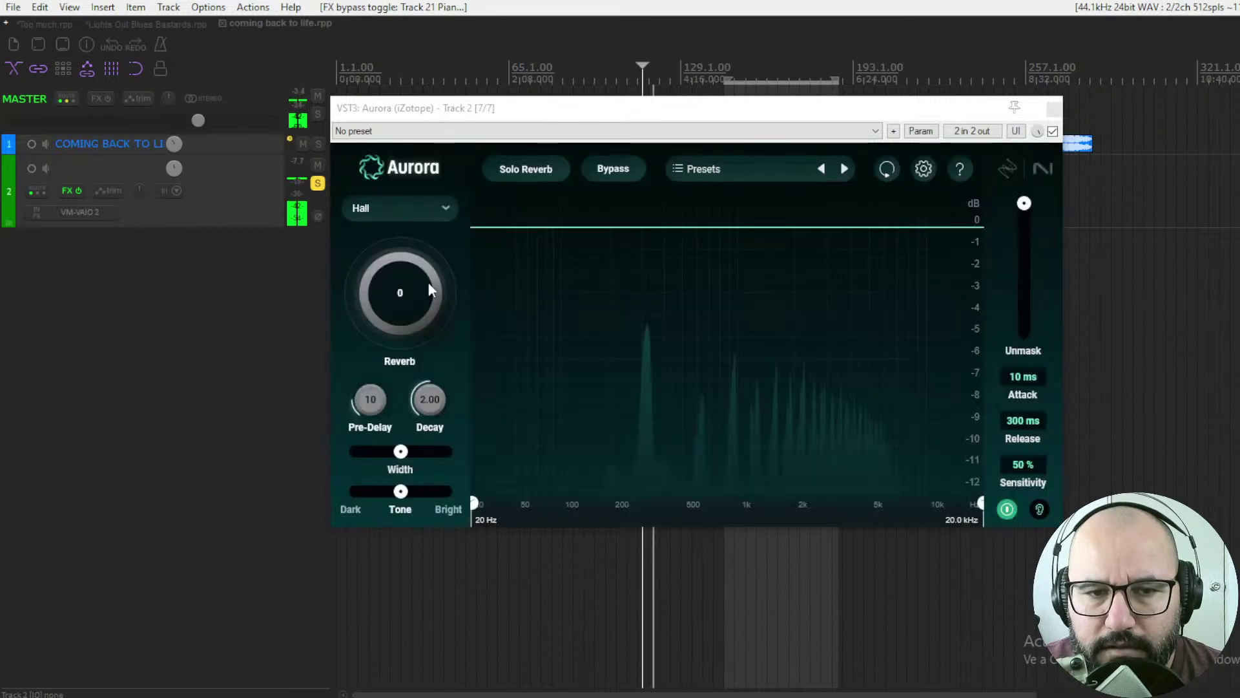
- Switch track 2's reverb type to Chamber, set Reverb to 72 and Pre-Delay to 41, and compare with bypass
{"action": "left_click", "coordinate": [405, 211]}
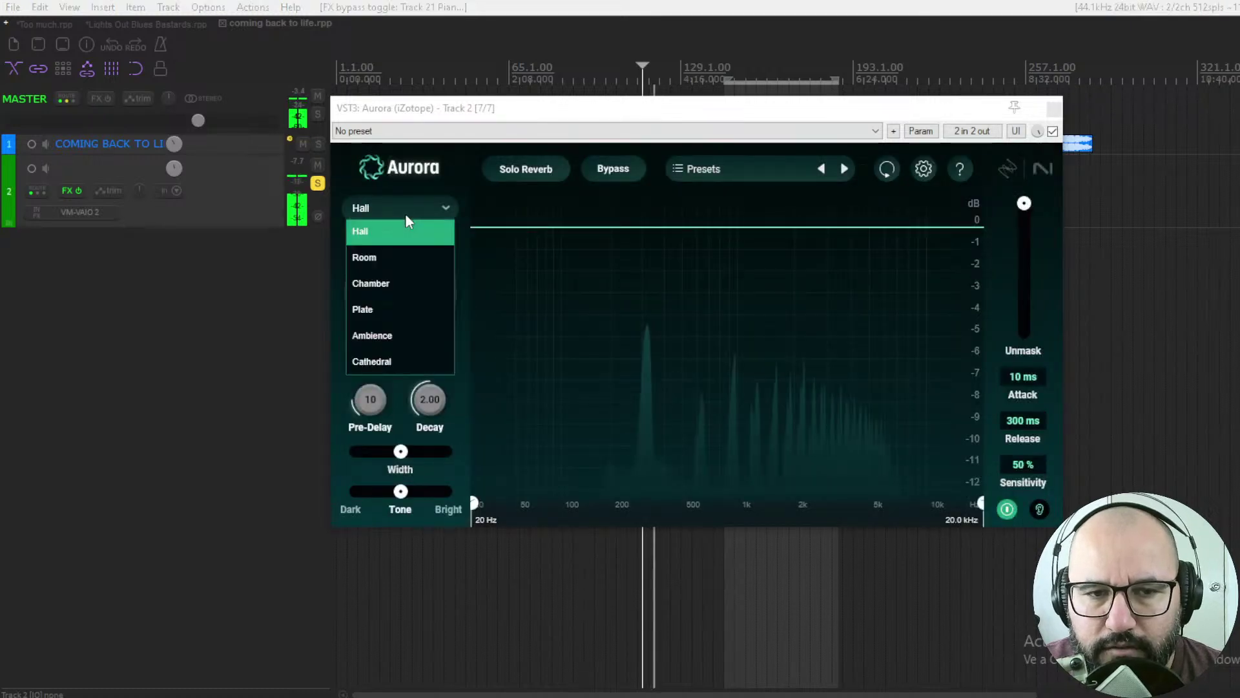
{"action": "left_click", "coordinate": [405, 283]}
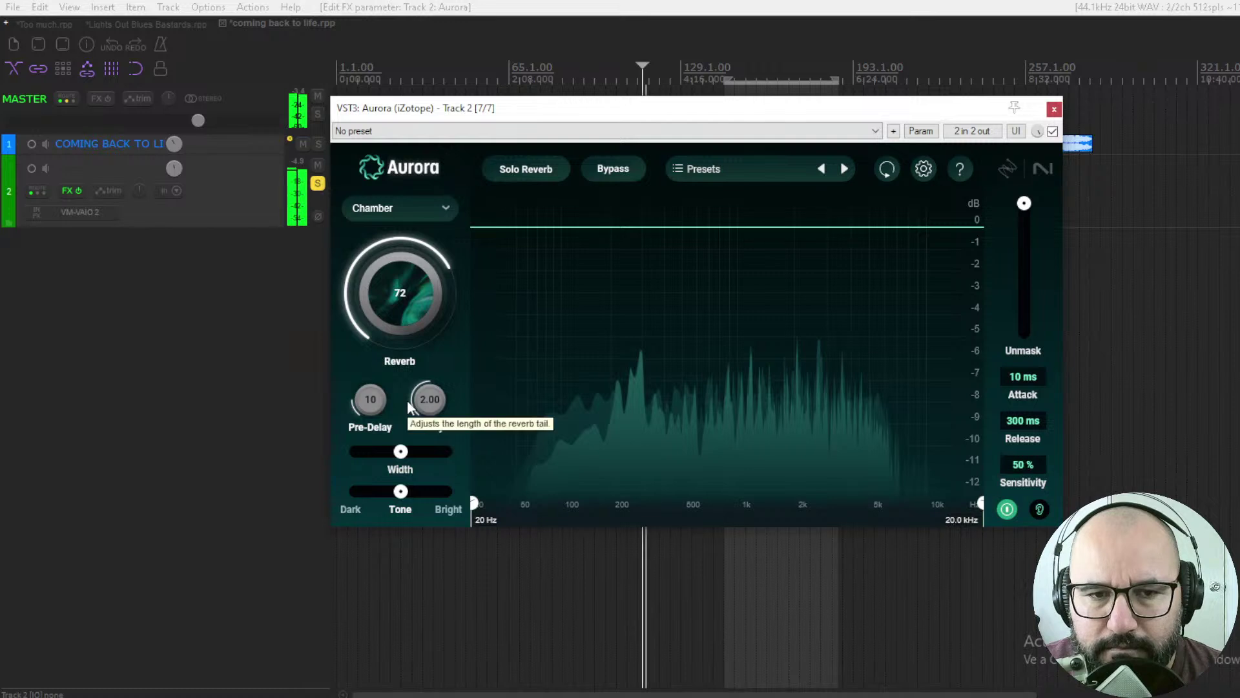
{"action": "left_click", "coordinate": [1053, 132]}
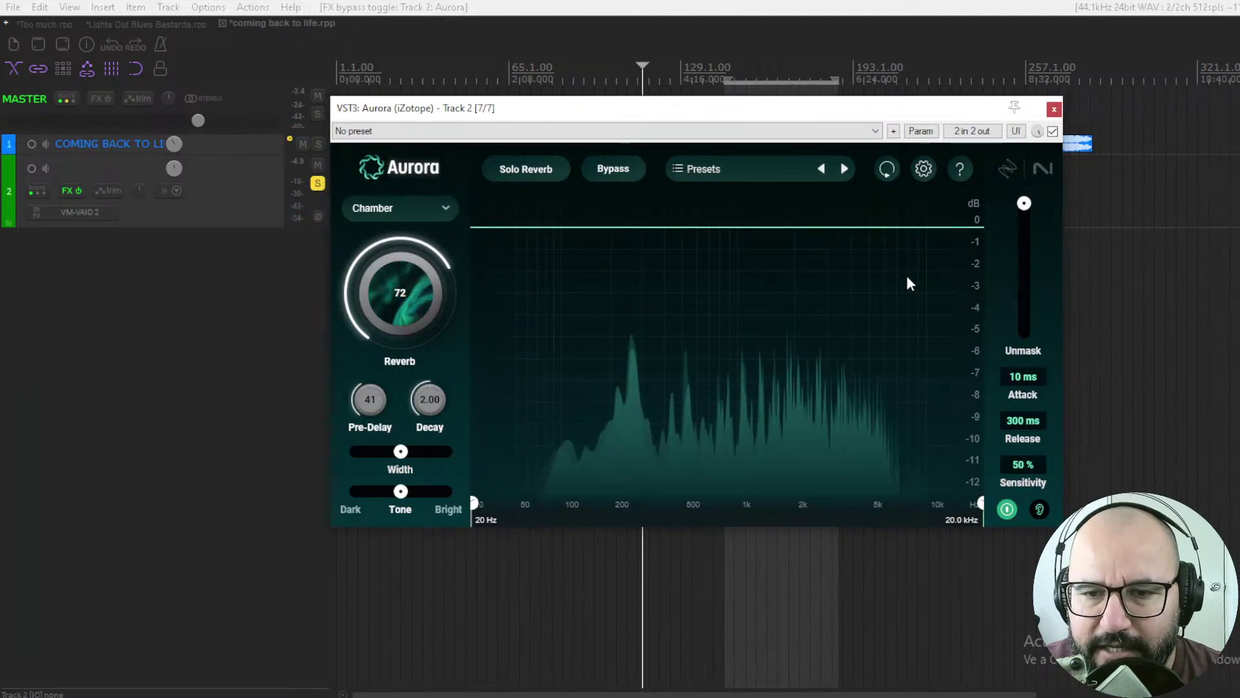
- Raise the Chamber reverb's Unmask to 47, compare it with bypass during playback, and set the Attack to 8 ms
{"action": "left_click", "coordinate": [1025, 307]}
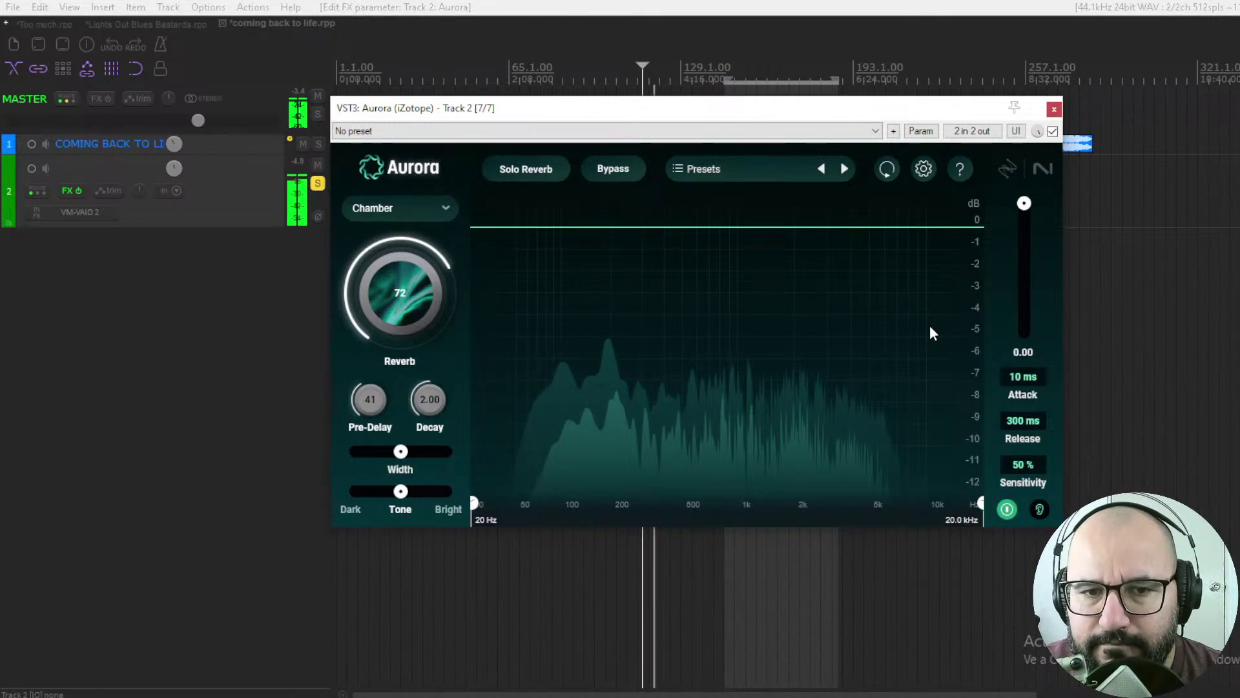
{"action": "left_click", "coordinate": [1053, 132]}
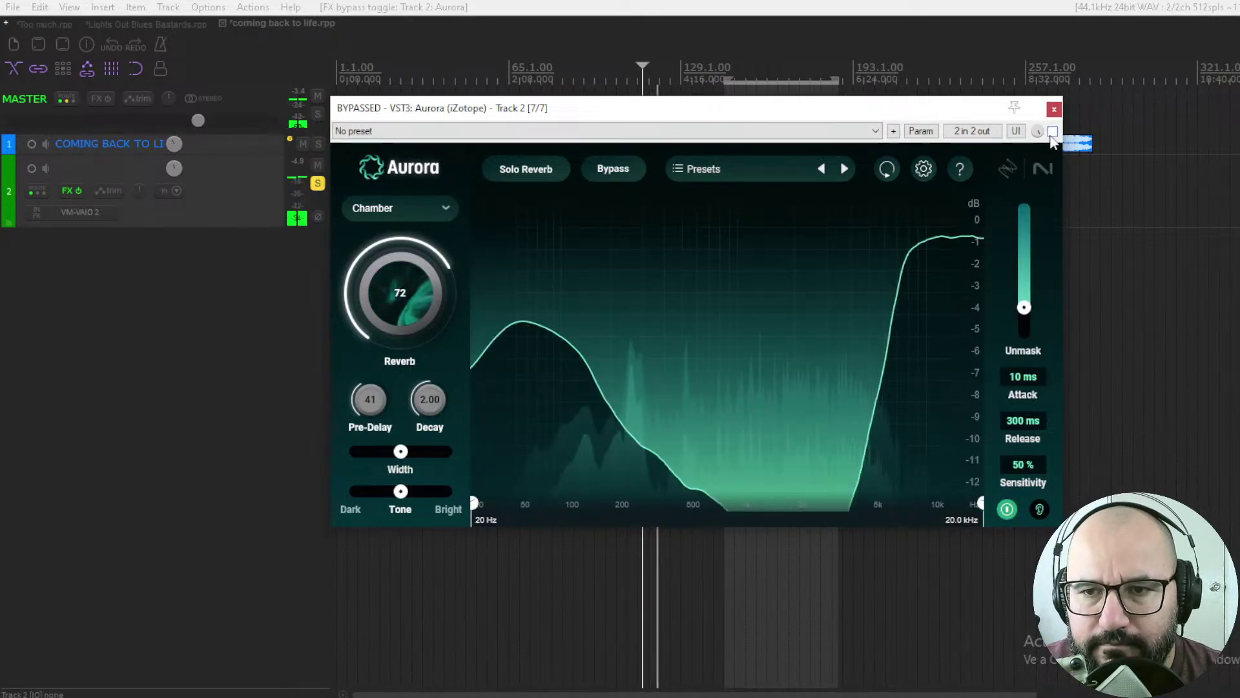
{"action": "left_click", "coordinate": [1053, 132]}
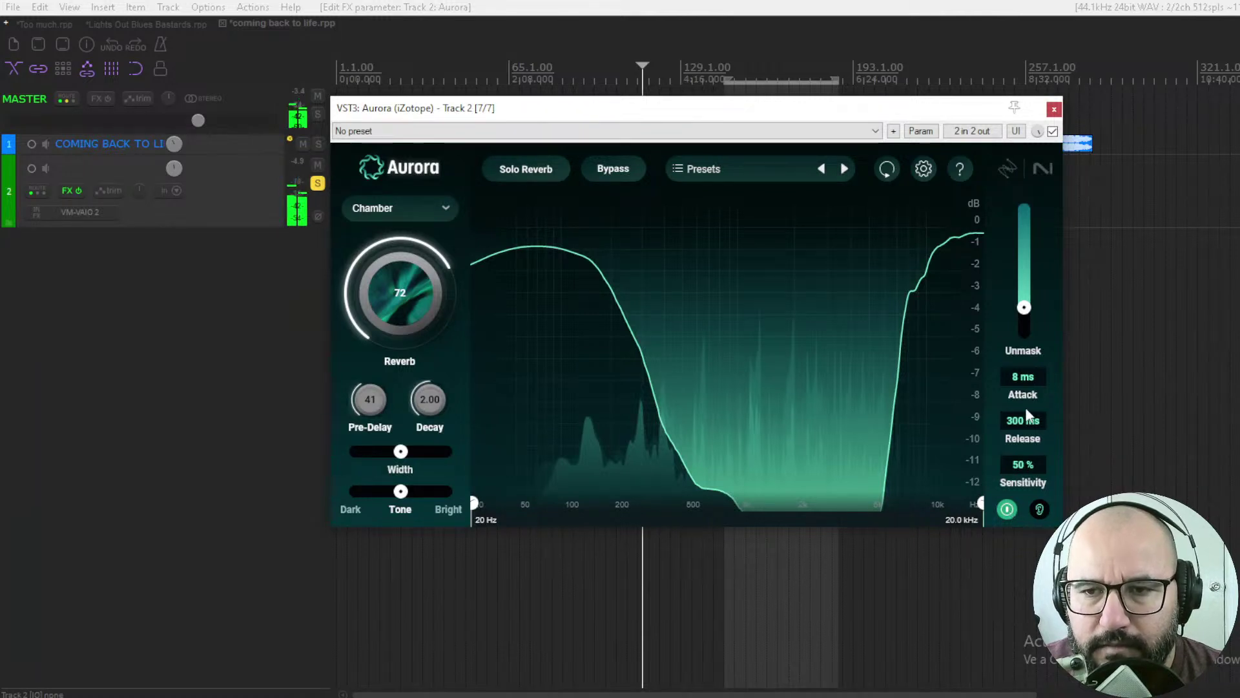
- Play track 2 and compare the Chamber reverb with the adaptive unmasking switched off and on
{"action": "left_click", "coordinate": [1008, 509]}
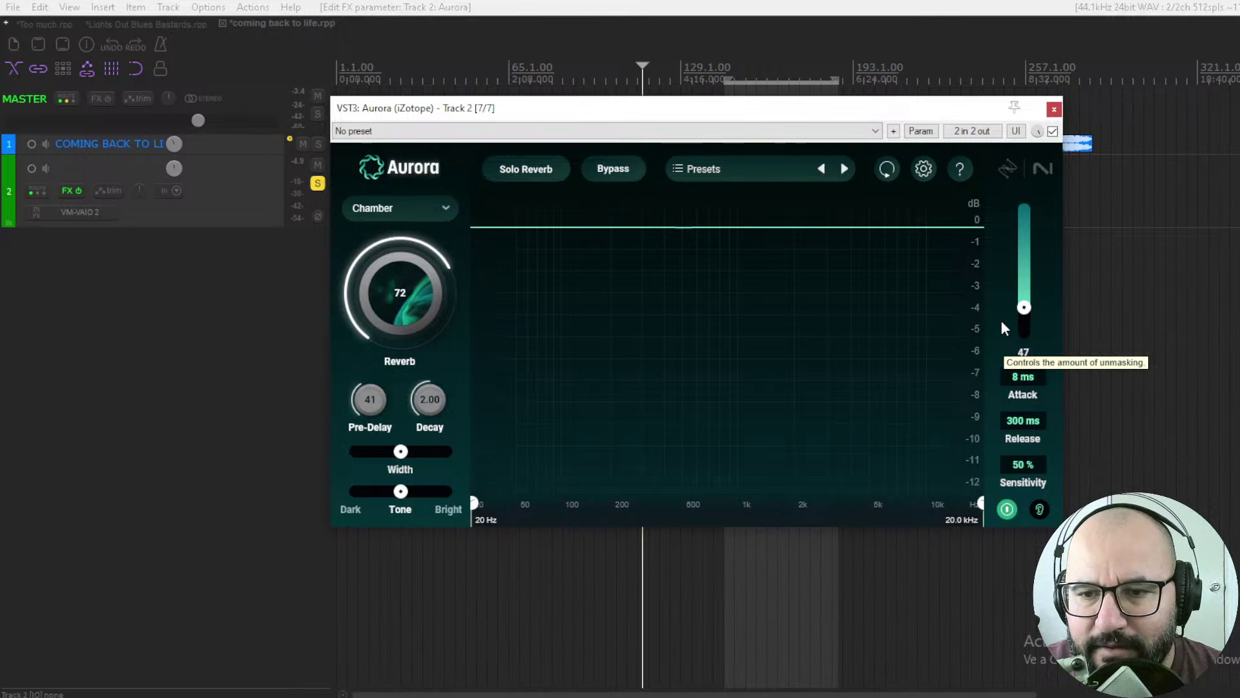
{"action": "key", "text": "space"}
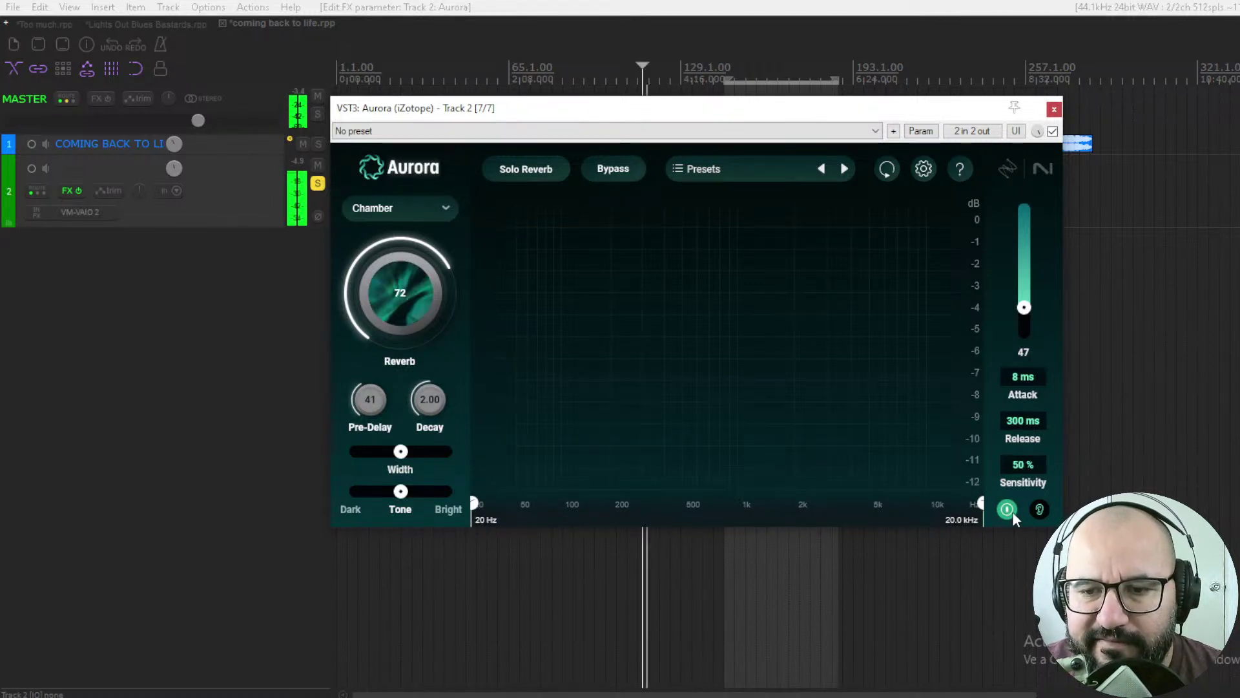
{"action": "left_click", "coordinate": [1007, 510]}
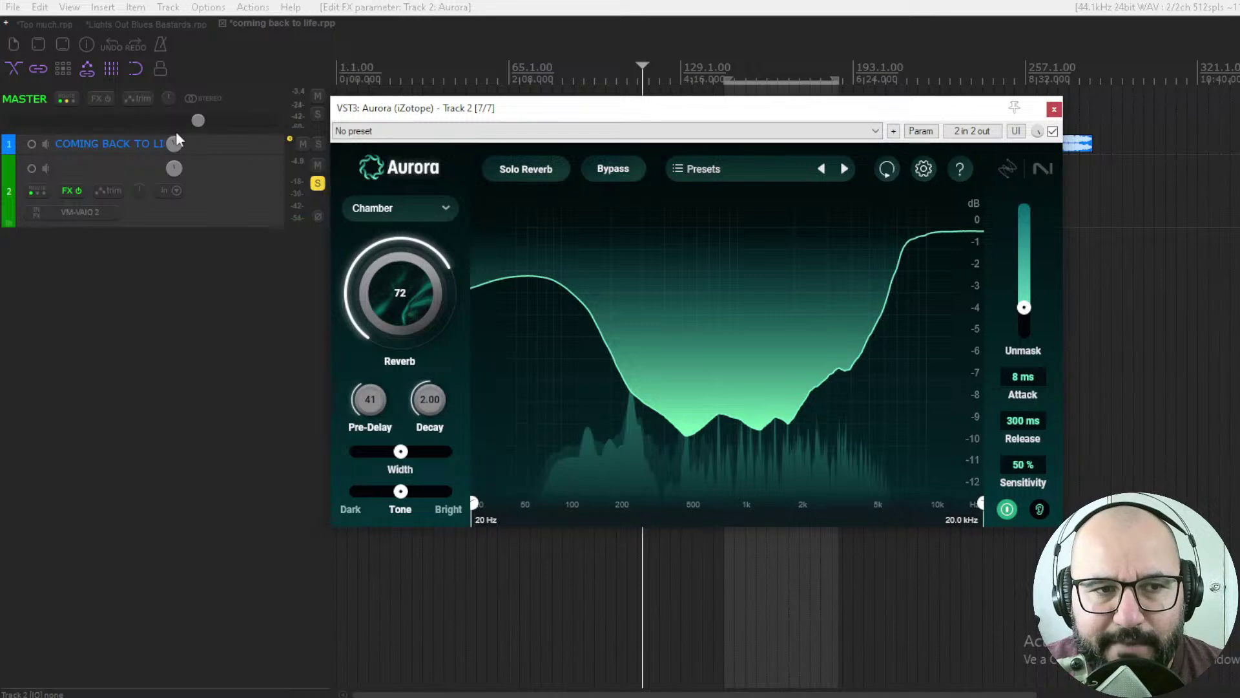
- Check the project's CPU load and track 2's plug-in delay in the Performance Meter, then close it
{"action": "left_click", "coordinate": [77, 11]}
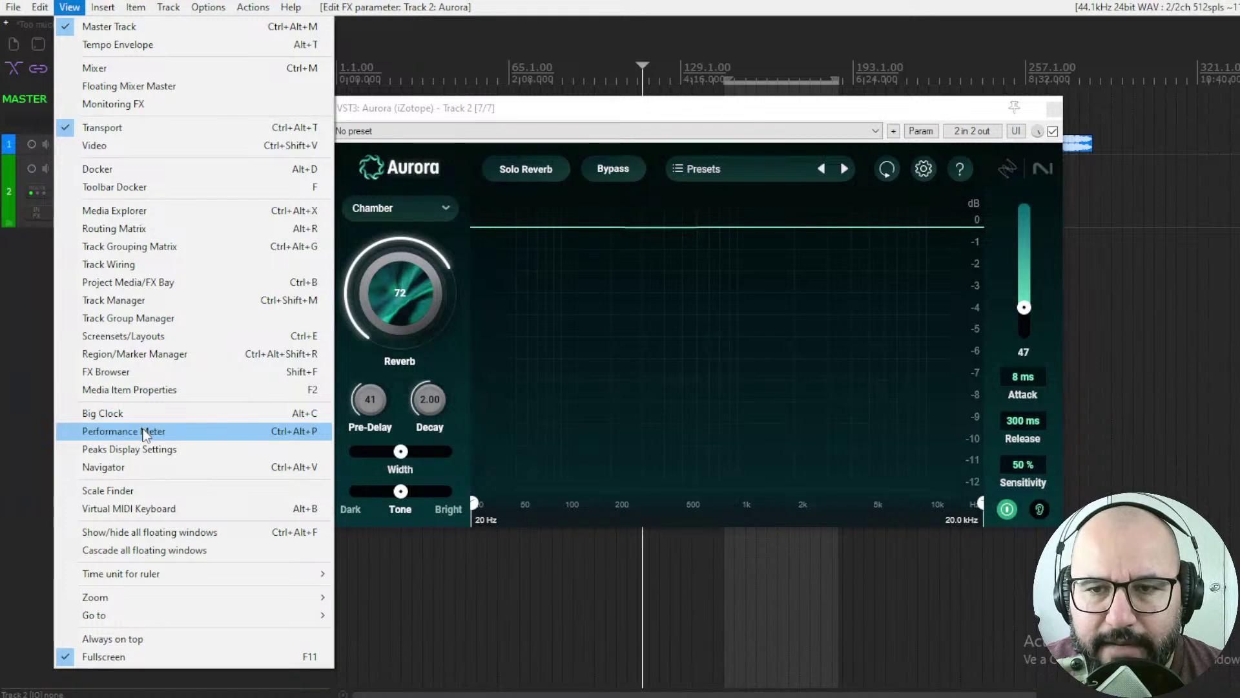
{"action": "left_click", "coordinate": [143, 431]}
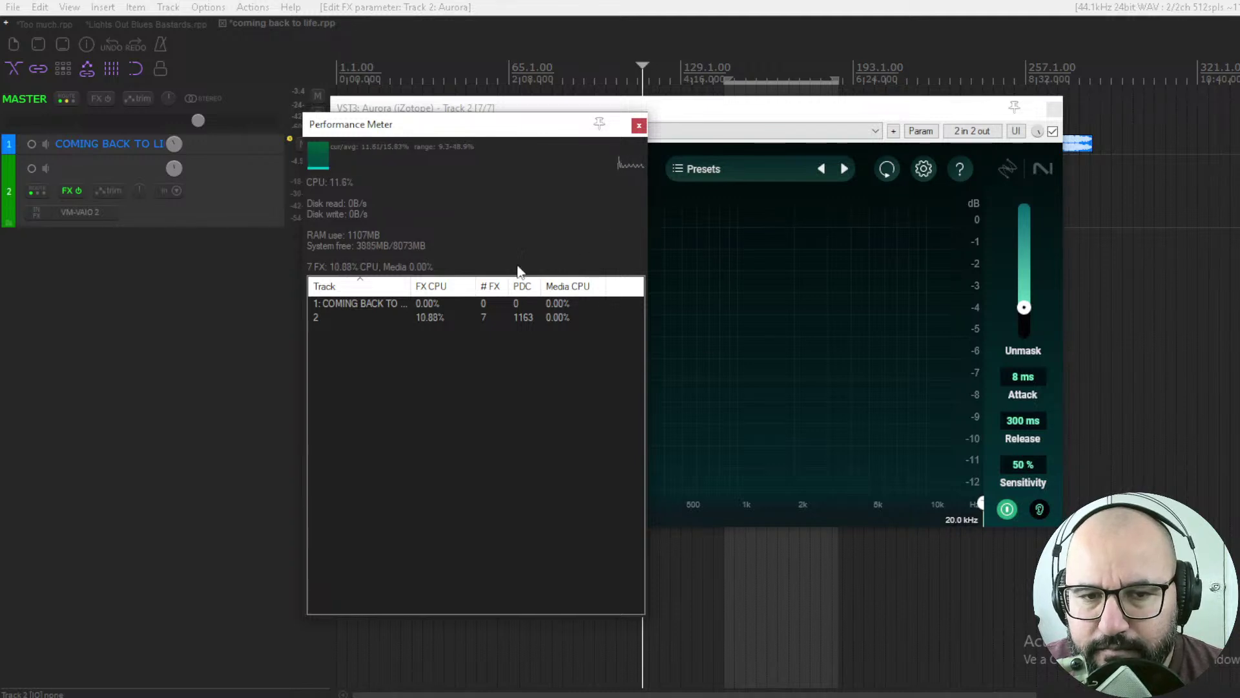
{"action": "left_click", "coordinate": [639, 128]}
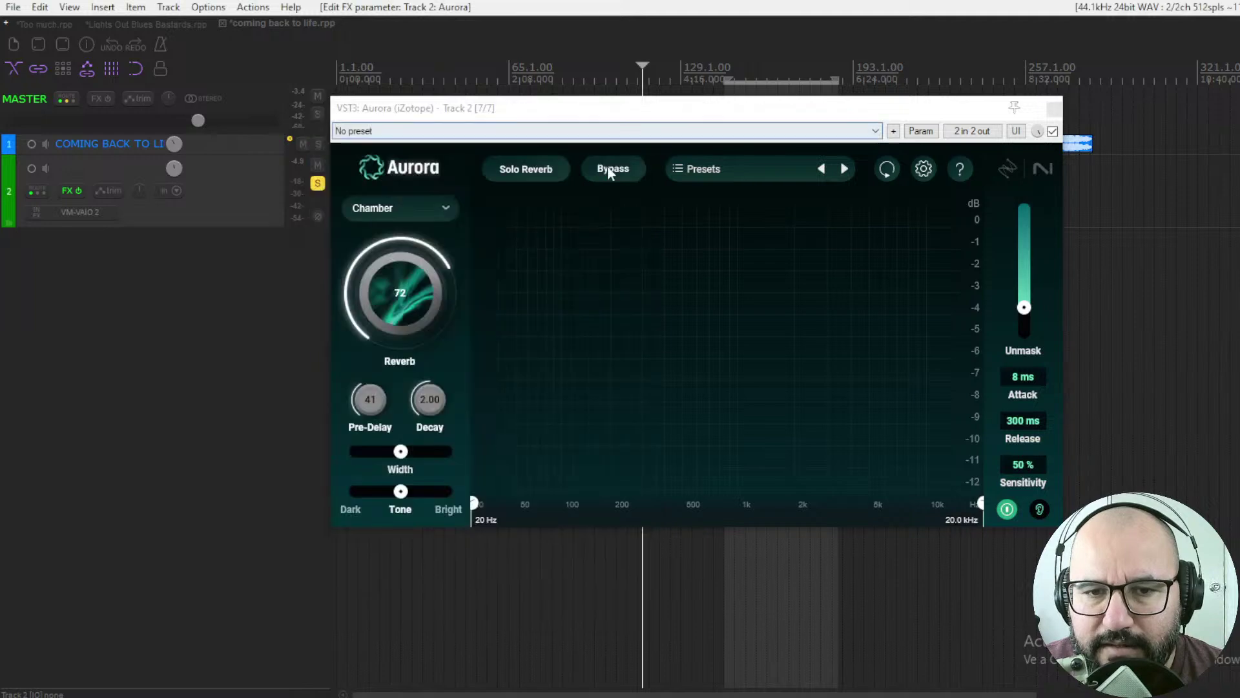